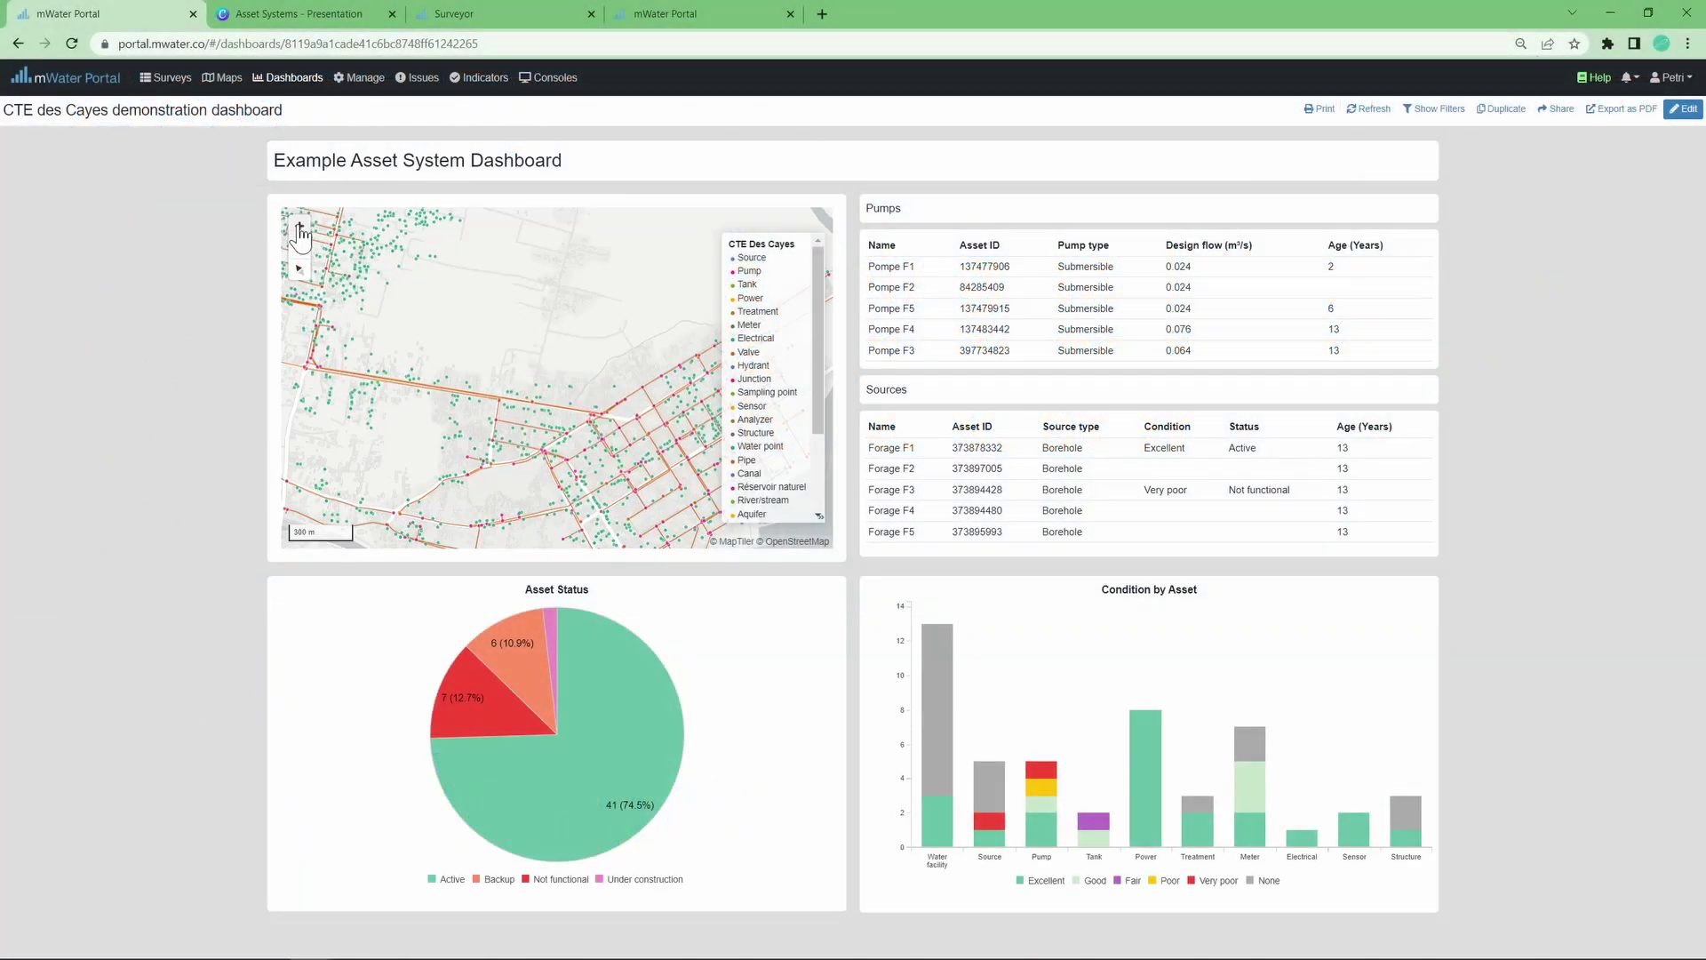
Step: Check Pompe F3 on the harbour map, then filter to Power assets and open Transformateur F2
{"action": "left_click", "coordinate": [300, 228]}
{"action": "scroll", "coordinate": [476, 426], "scroll_direction": "up", "scroll_amount": 2}
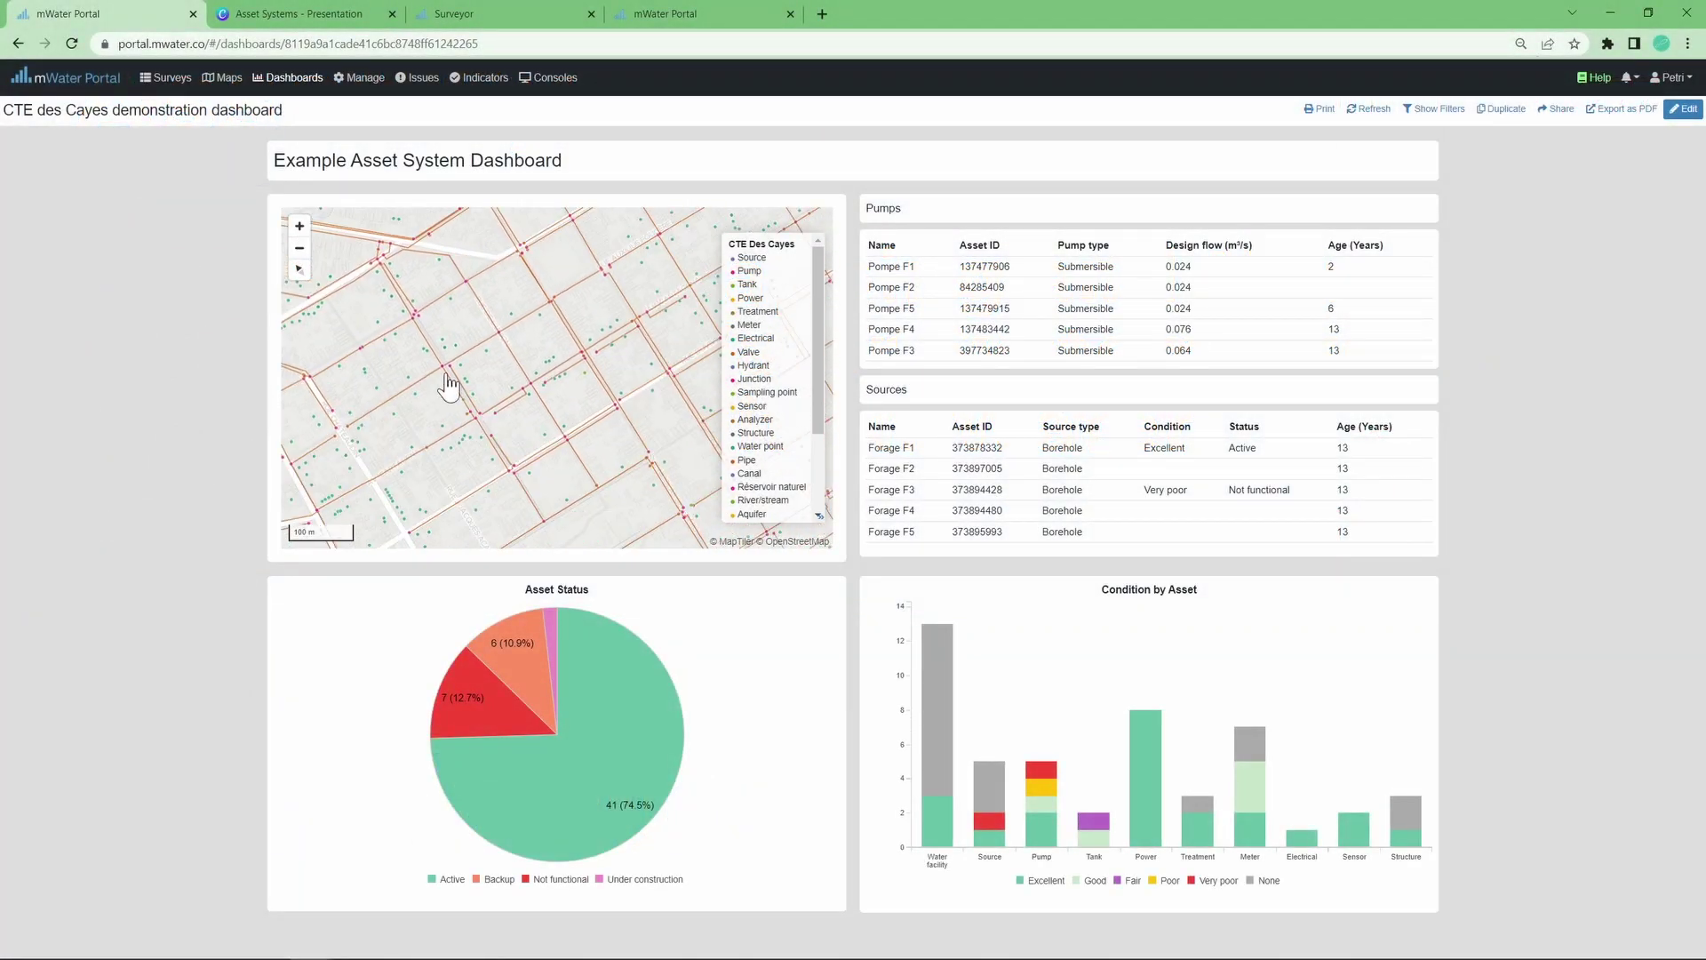
{"action": "left_click_drag", "start_coordinate": [560, 305], "coordinate": [438, 305]}
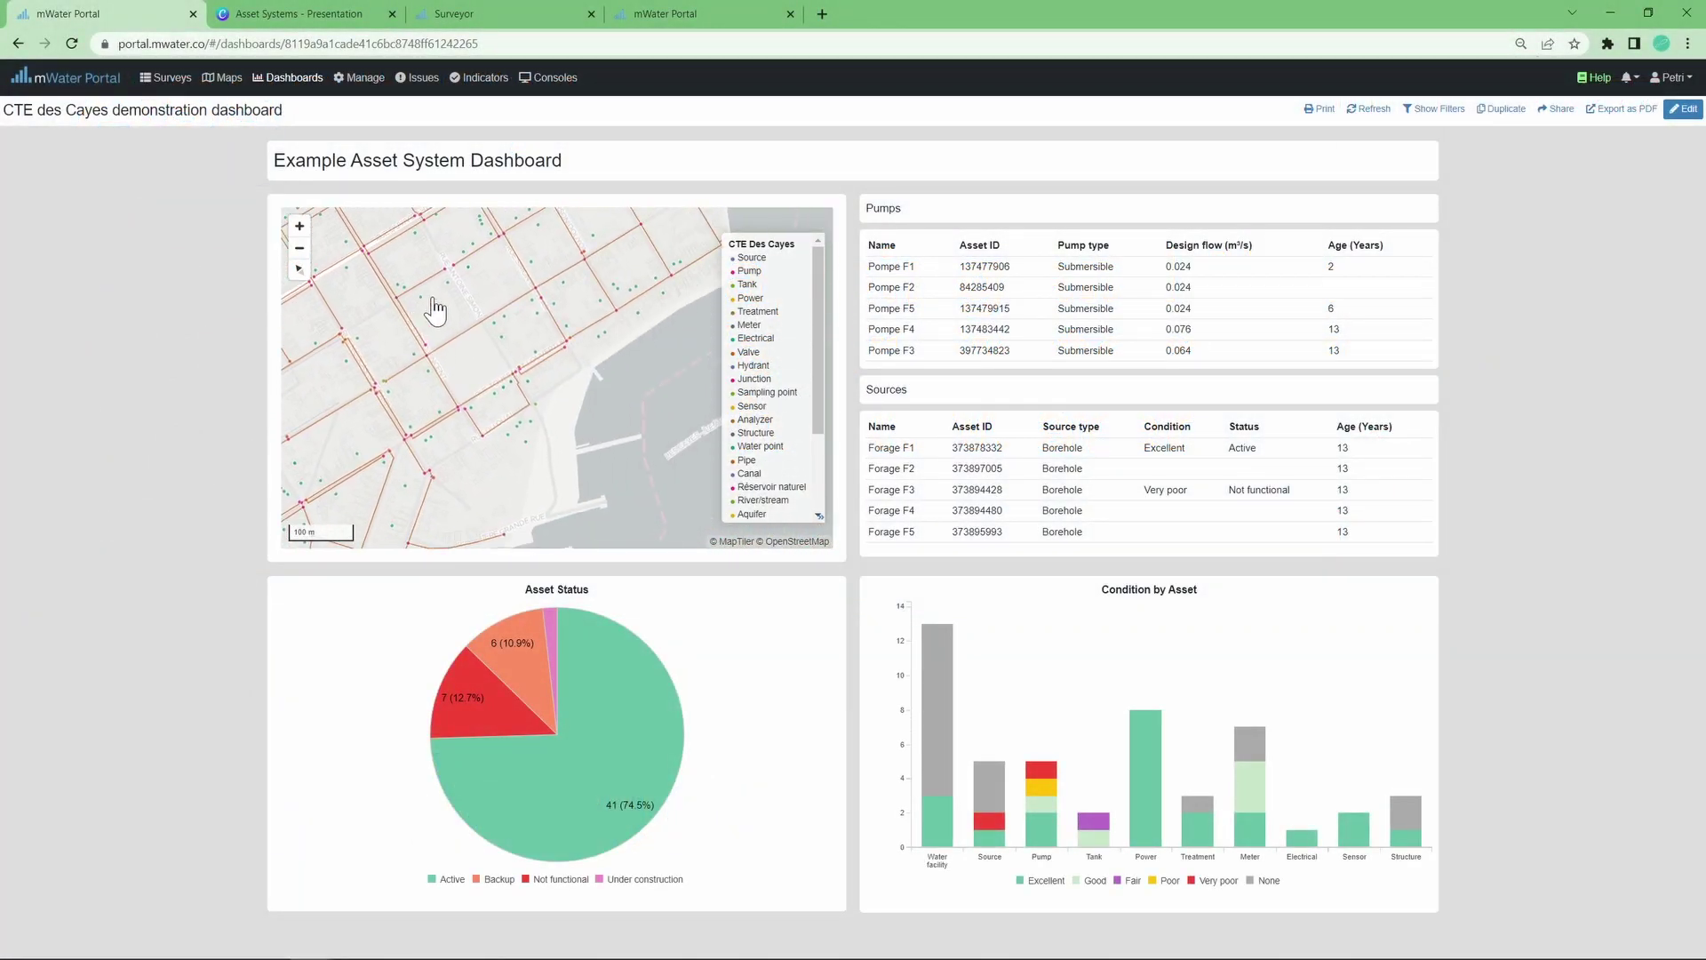
{"action": "left_click", "coordinate": [525, 388]}
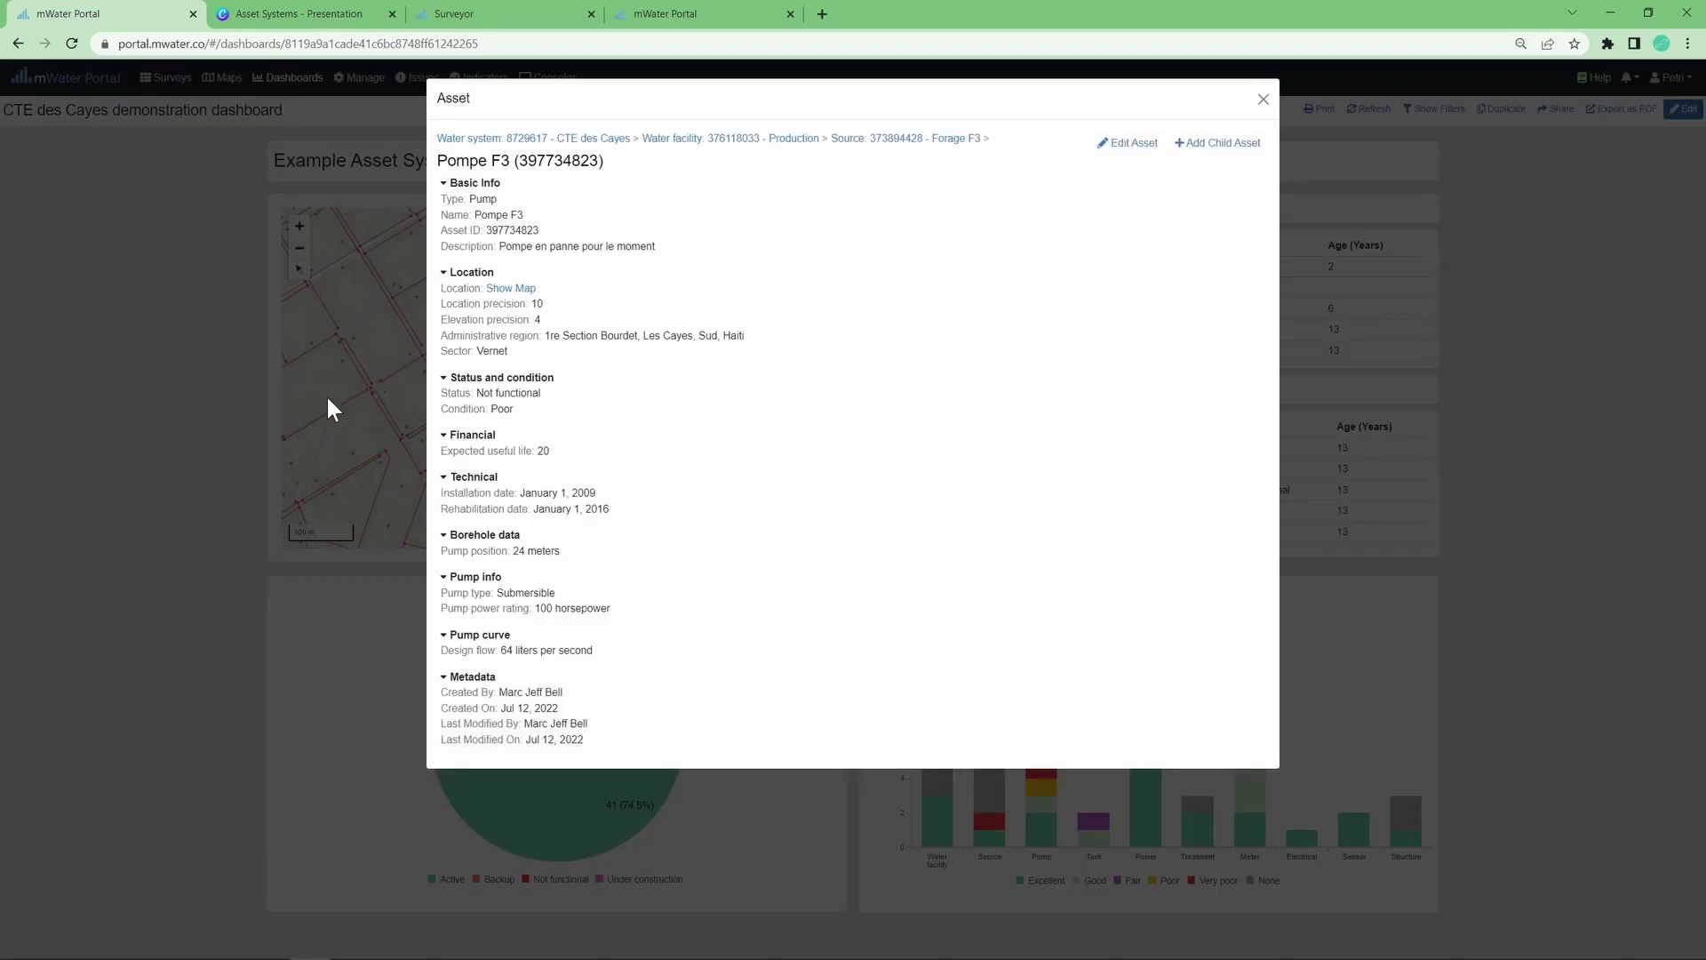
{"action": "left_click", "coordinate": [327, 407]}
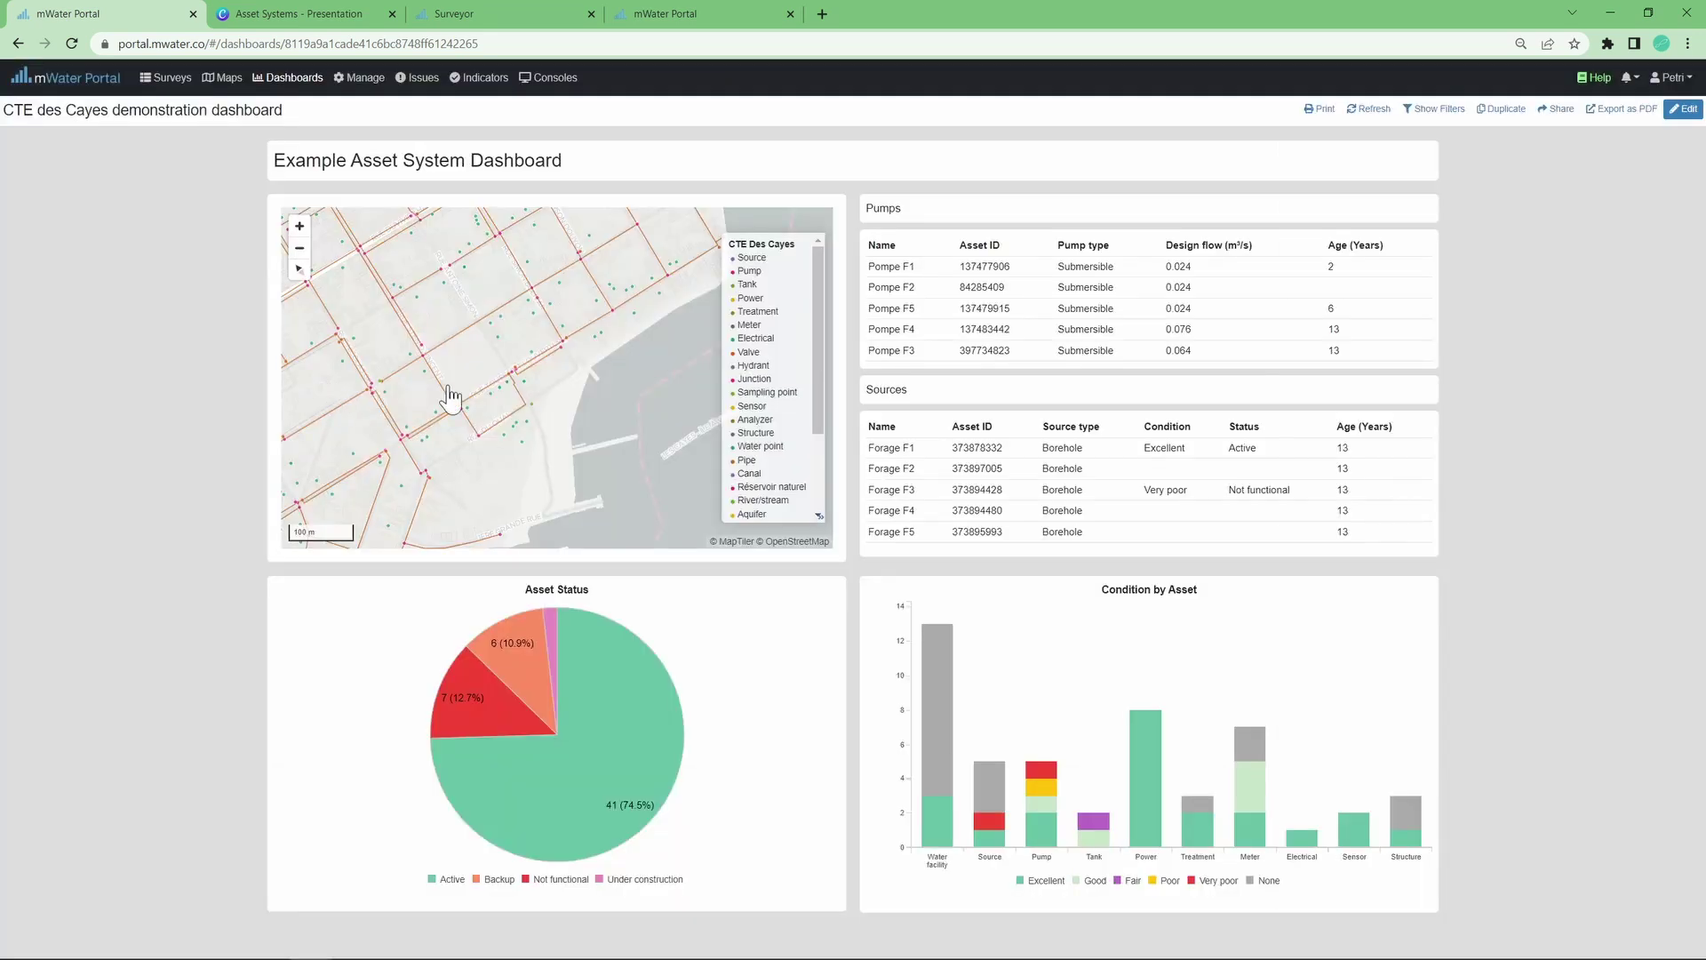
{"action": "left_click", "coordinate": [1151, 768]}
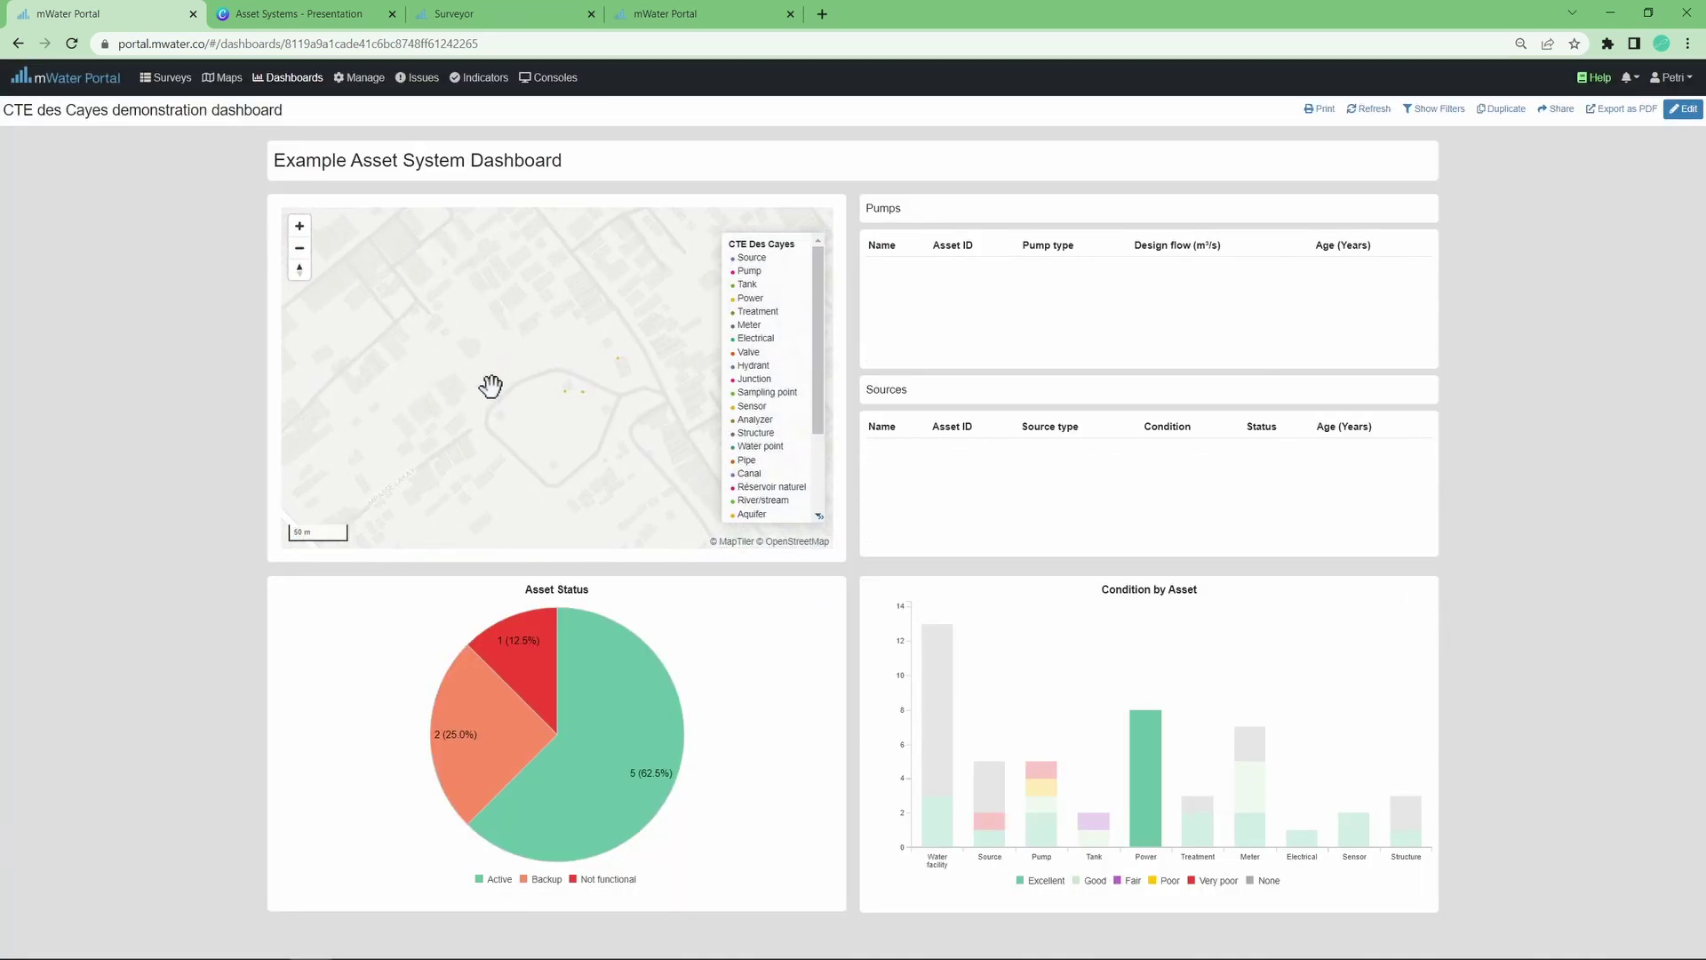
{"action": "left_click", "coordinate": [502, 398]}
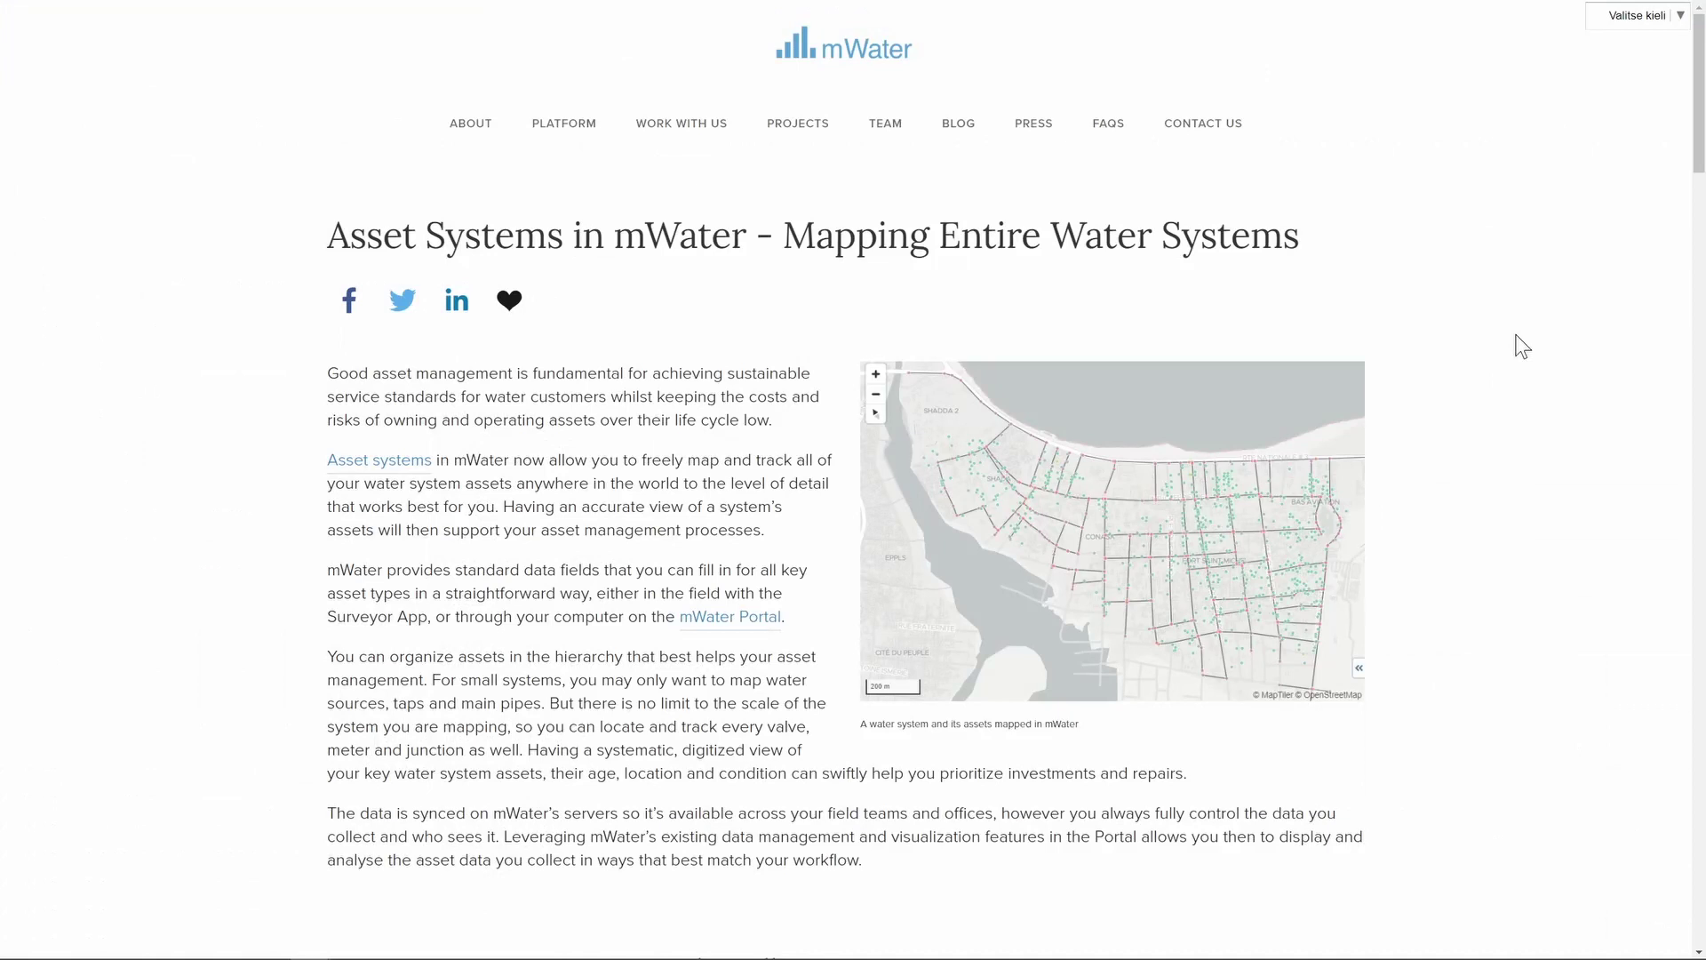
Step: Scroll the article down to the Track Pipes in the App and Asset Systems in the Portal sections
{"action": "scroll", "coordinate": [1522, 348], "scroll_direction": "down", "scroll_amount": 10}
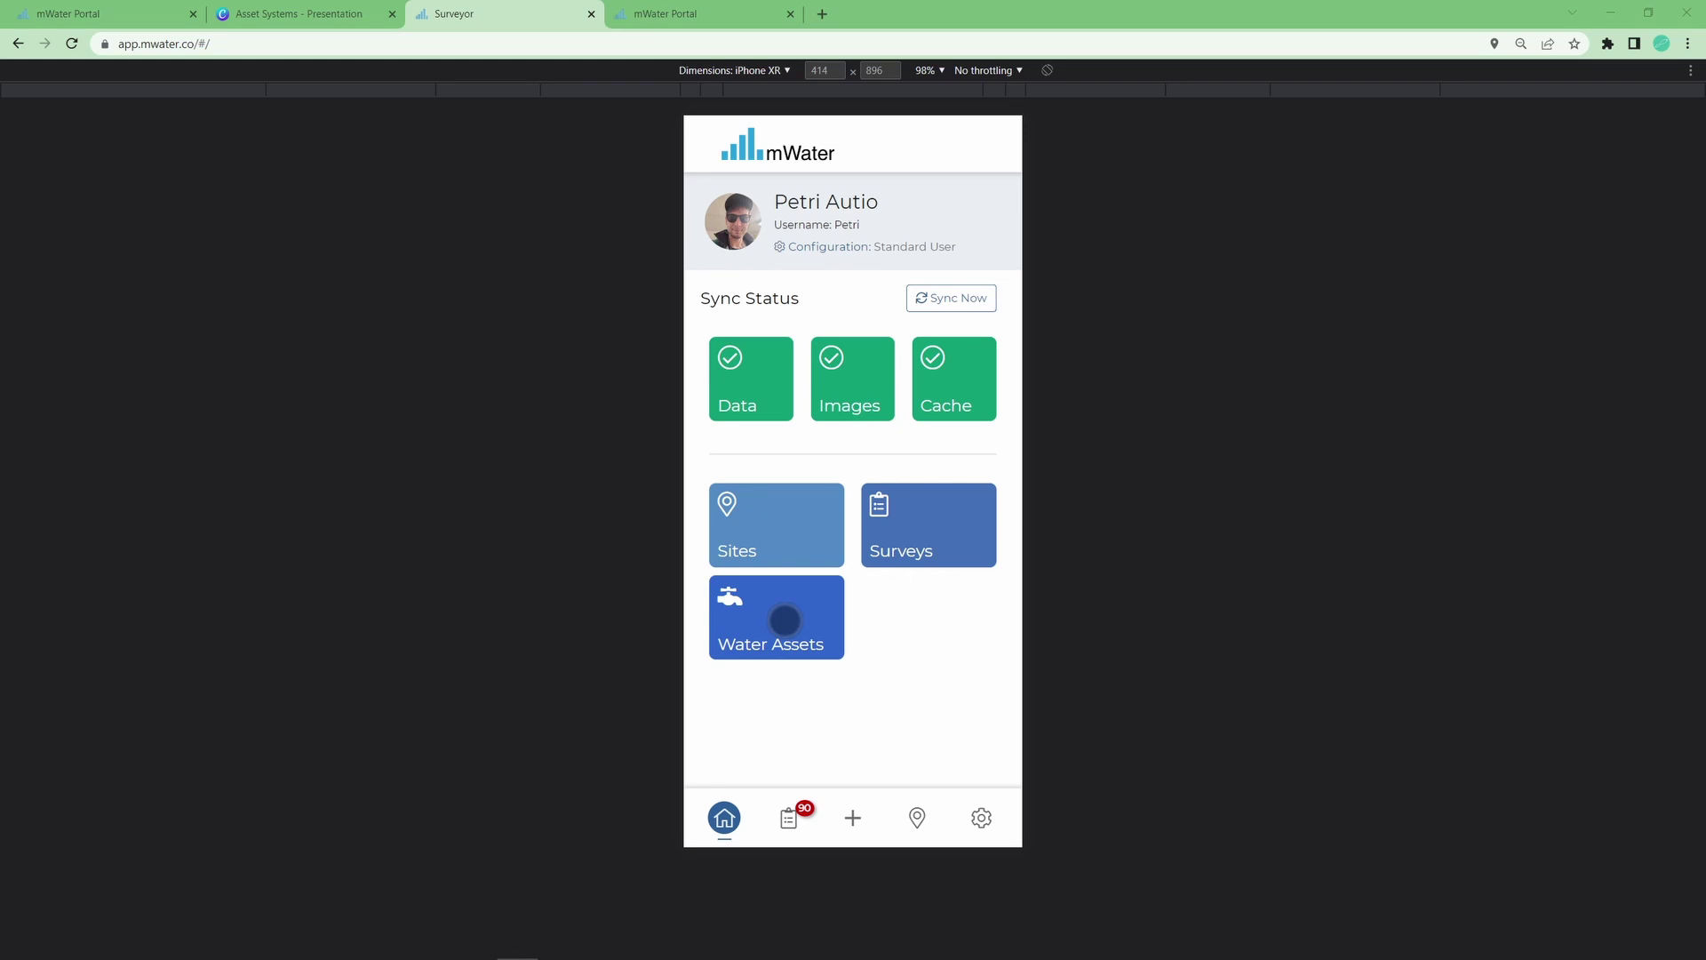
Step: Open the Water Assets map and list the Water System and Water Point asset types
{"action": "left_click", "coordinate": [784, 621]}
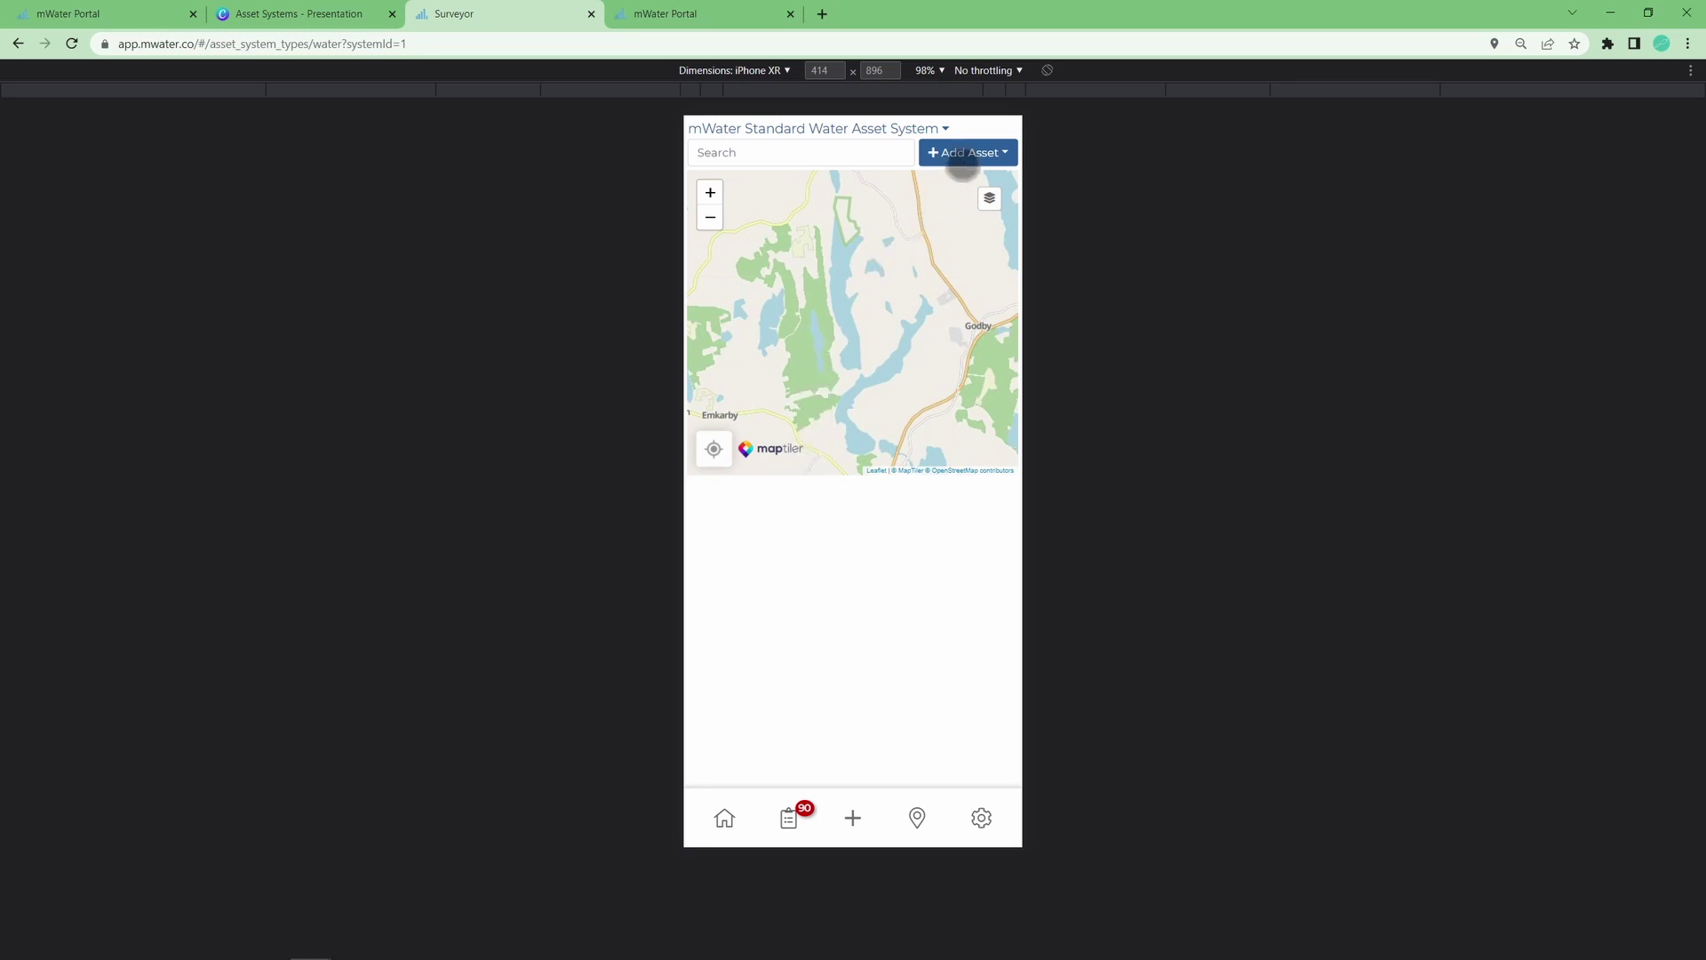
{"action": "left_click", "coordinate": [968, 153]}
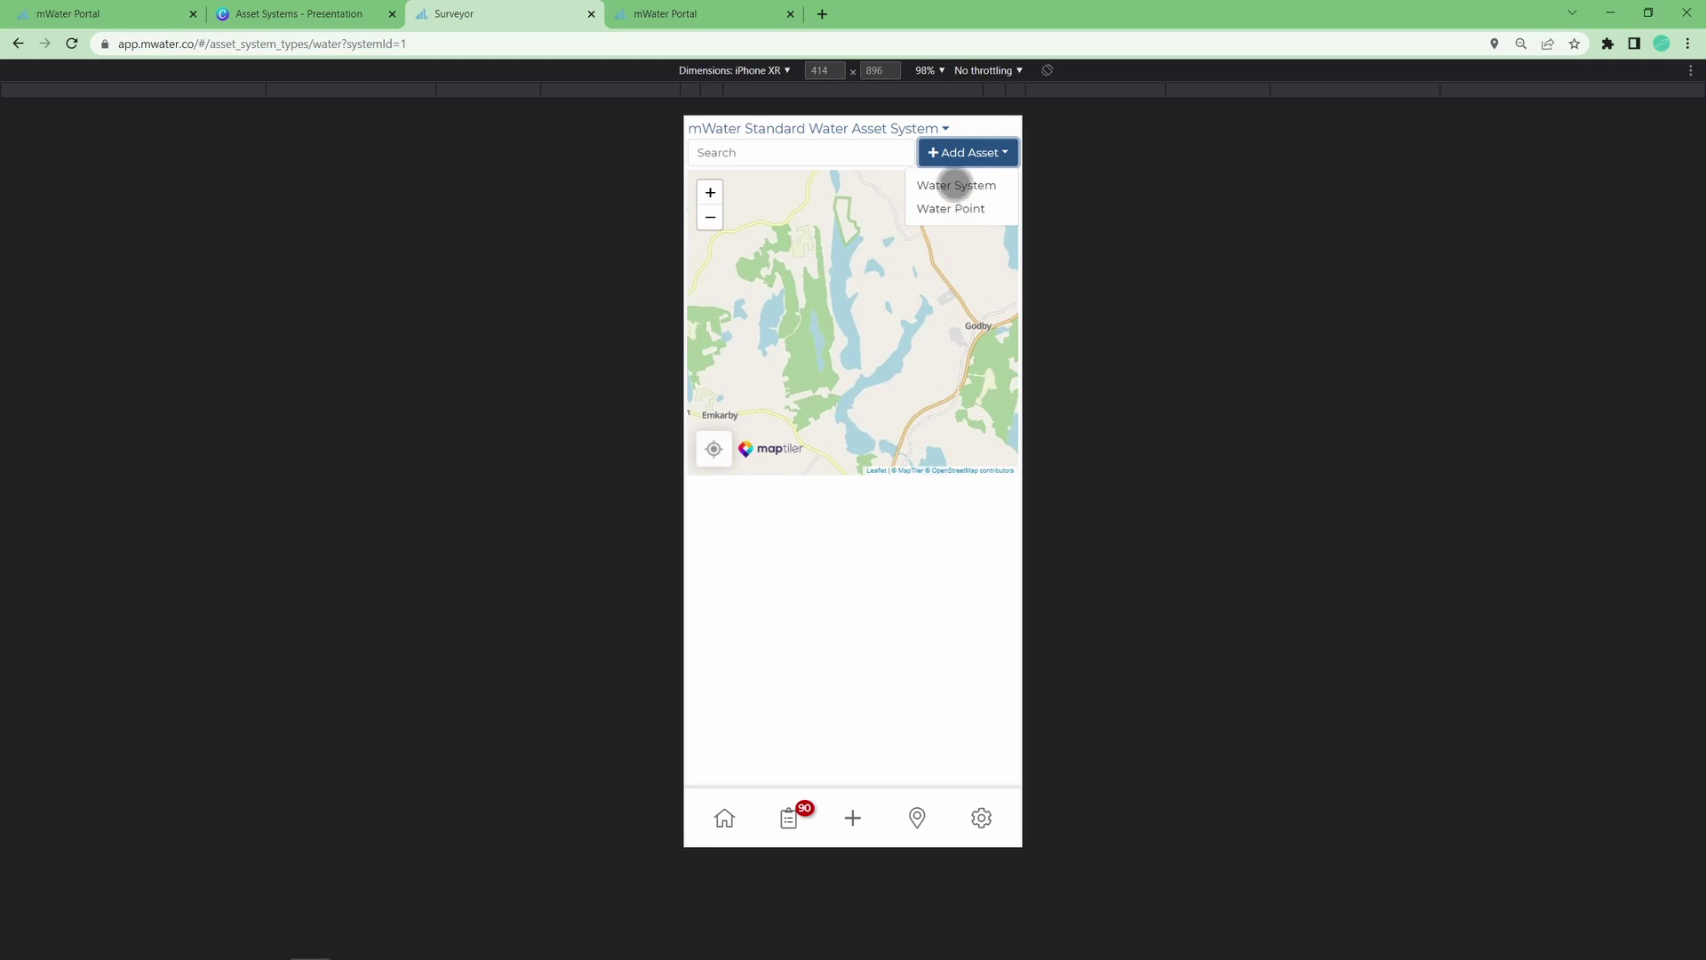
Step: Start a new Water System managed by Only Me and name it Village System
{"action": "left_click", "coordinate": [955, 184]}
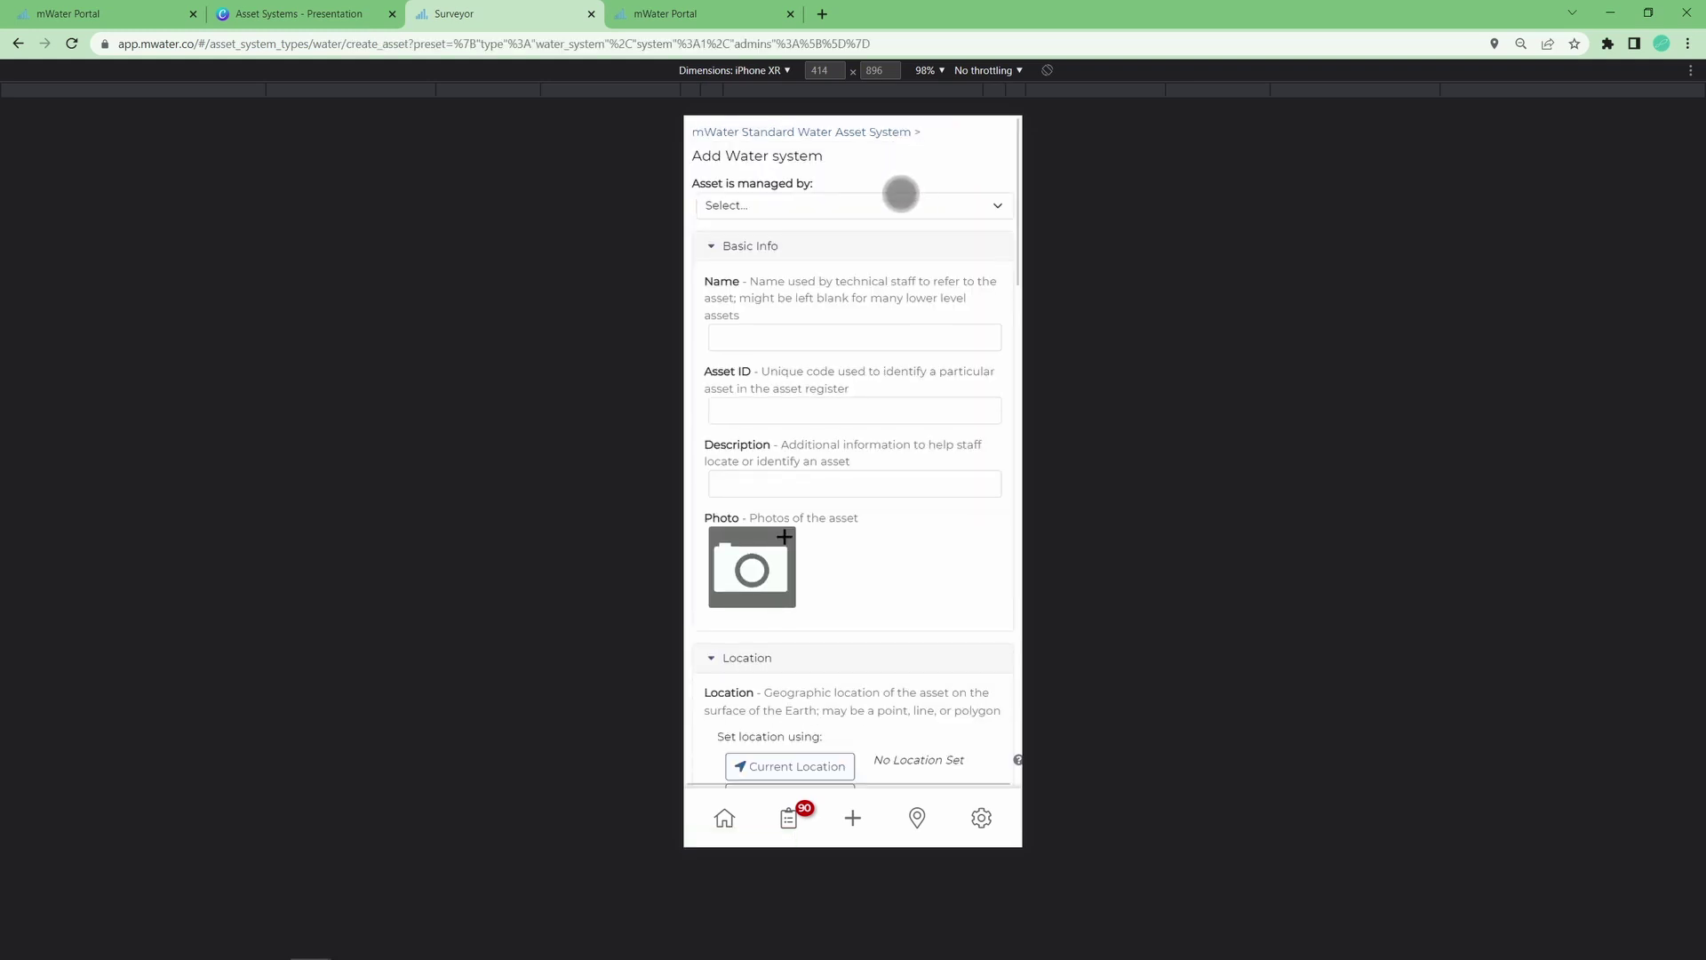
{"action": "scroll", "coordinate": [876, 278], "scroll_direction": "down", "scroll_amount": 3}
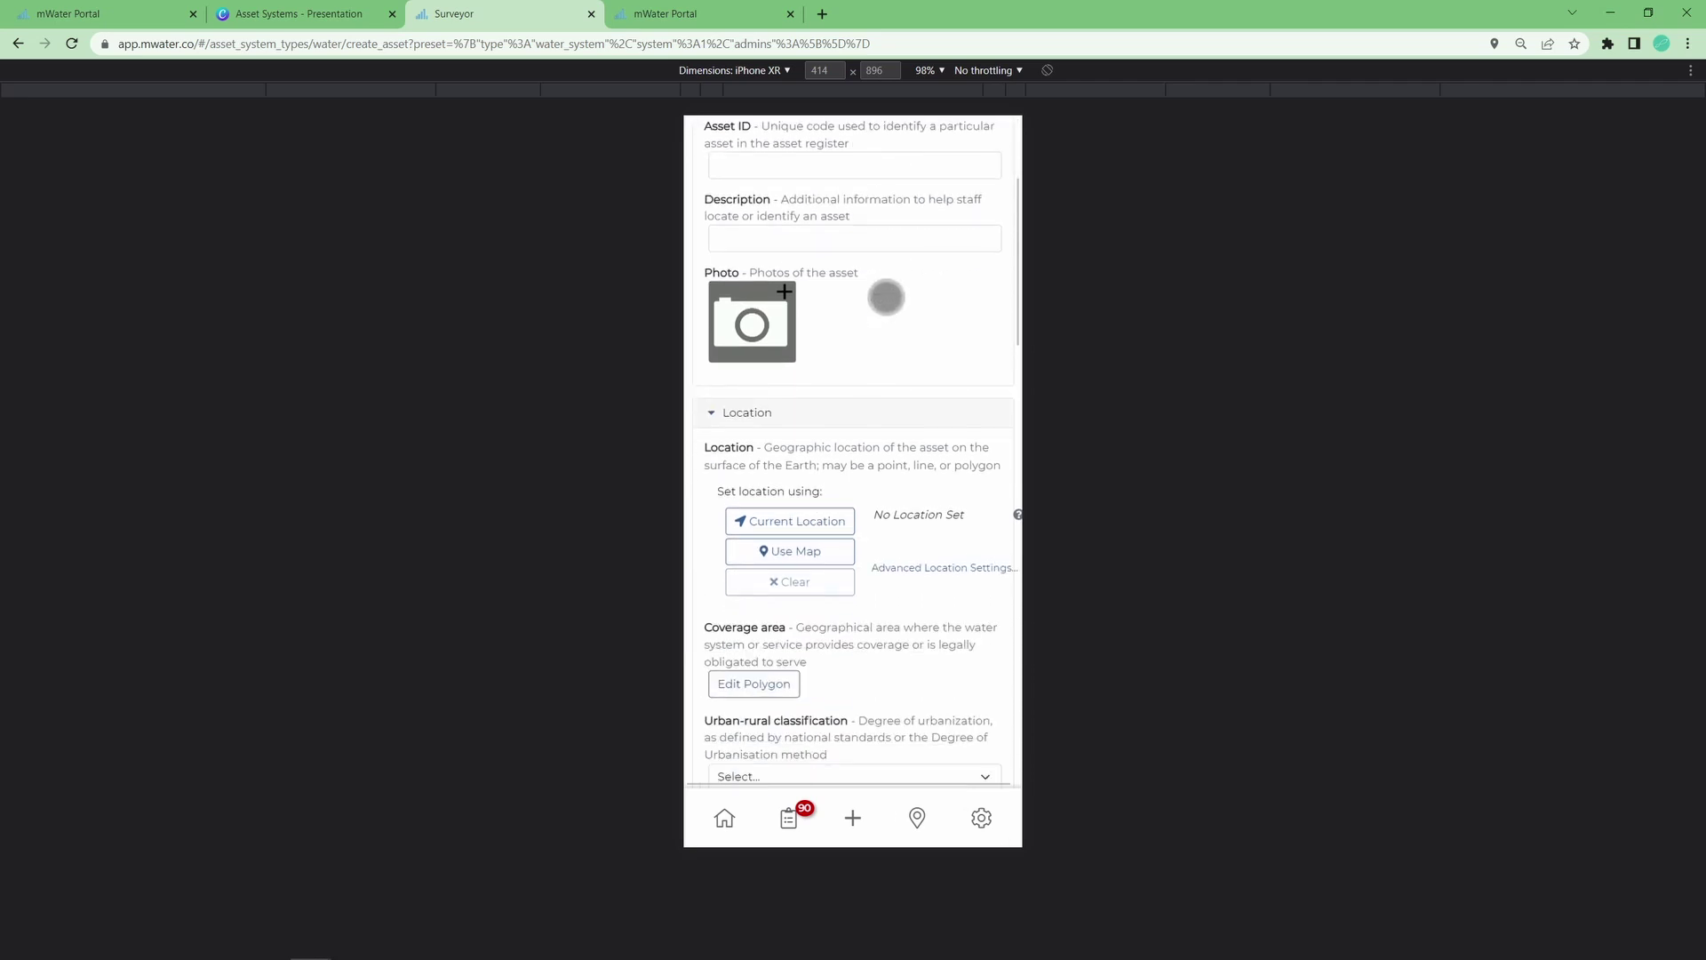
{"action": "scroll", "coordinate": [886, 298], "scroll_direction": "up", "scroll_amount": 3}
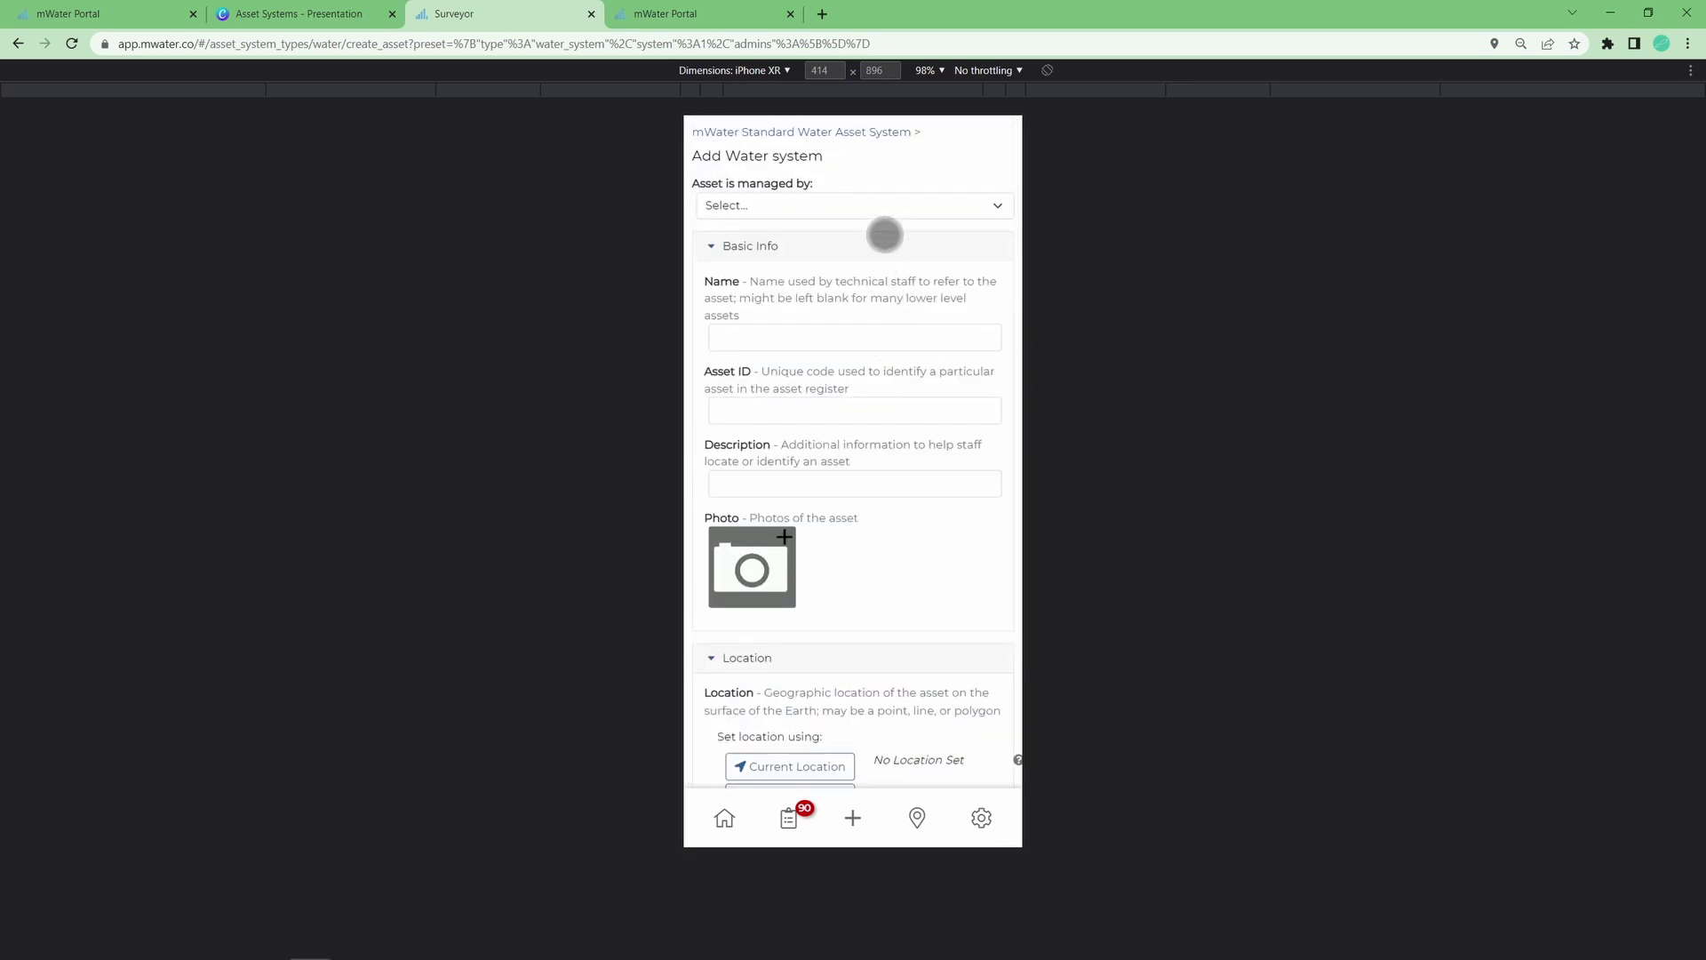
{"action": "left_click", "coordinate": [885, 215]}
{"action": "left_click", "coordinate": [825, 245]}
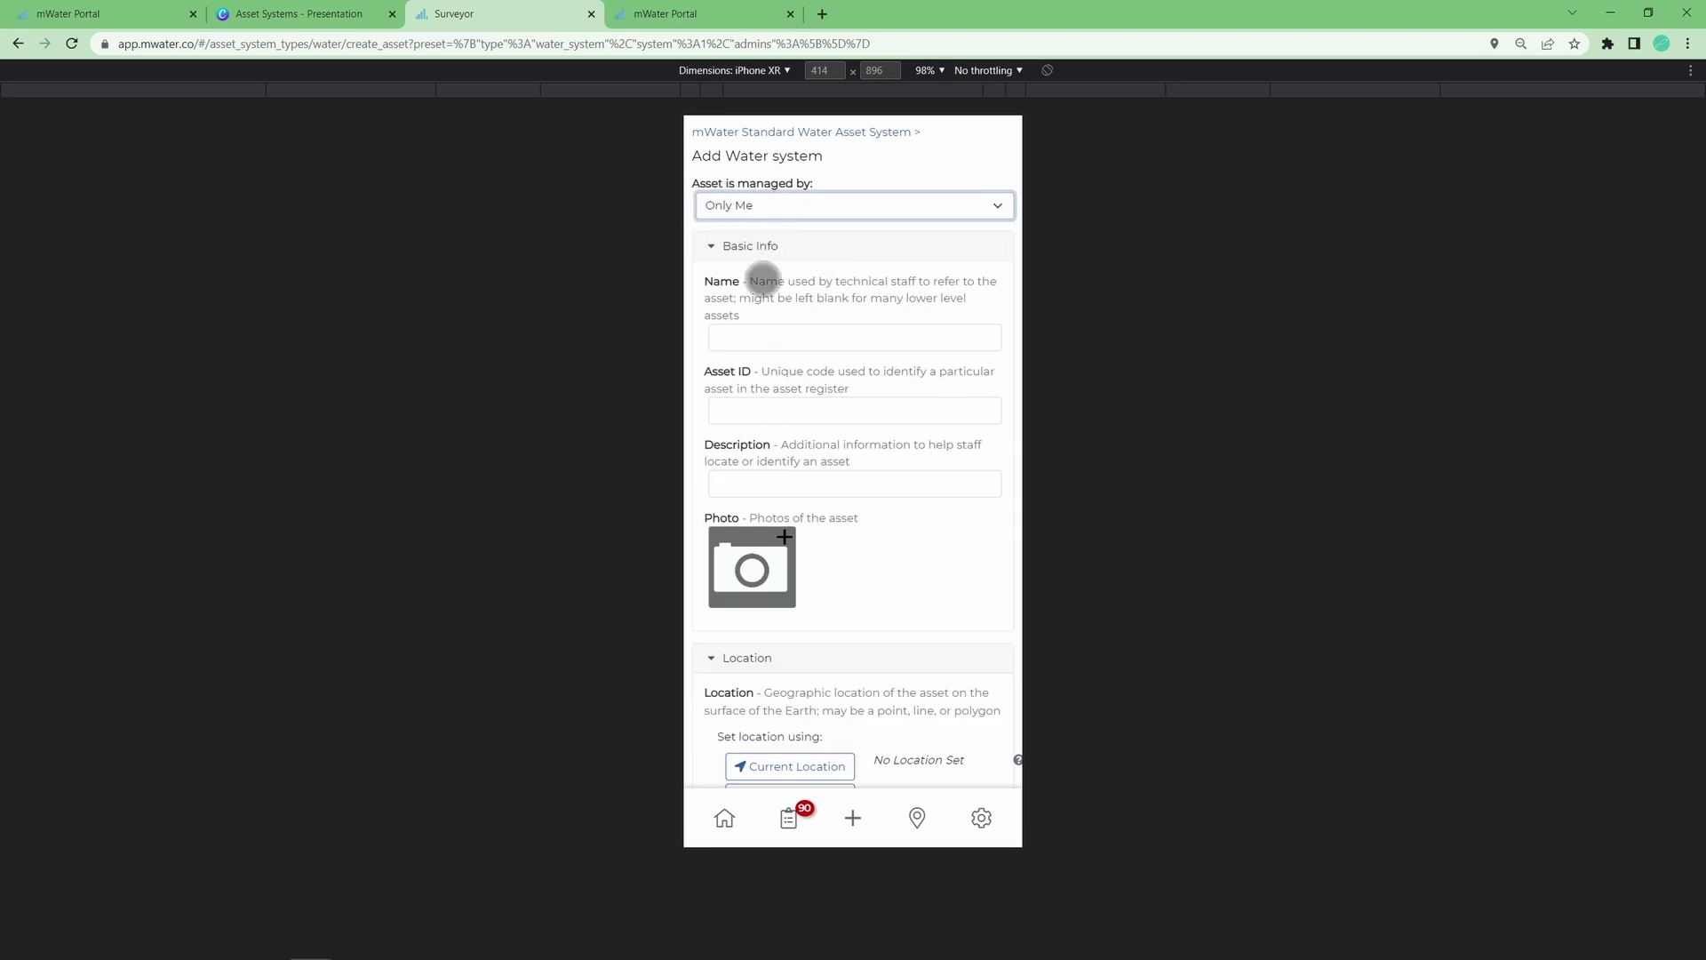
{"action": "left_click", "coordinate": [761, 335]}
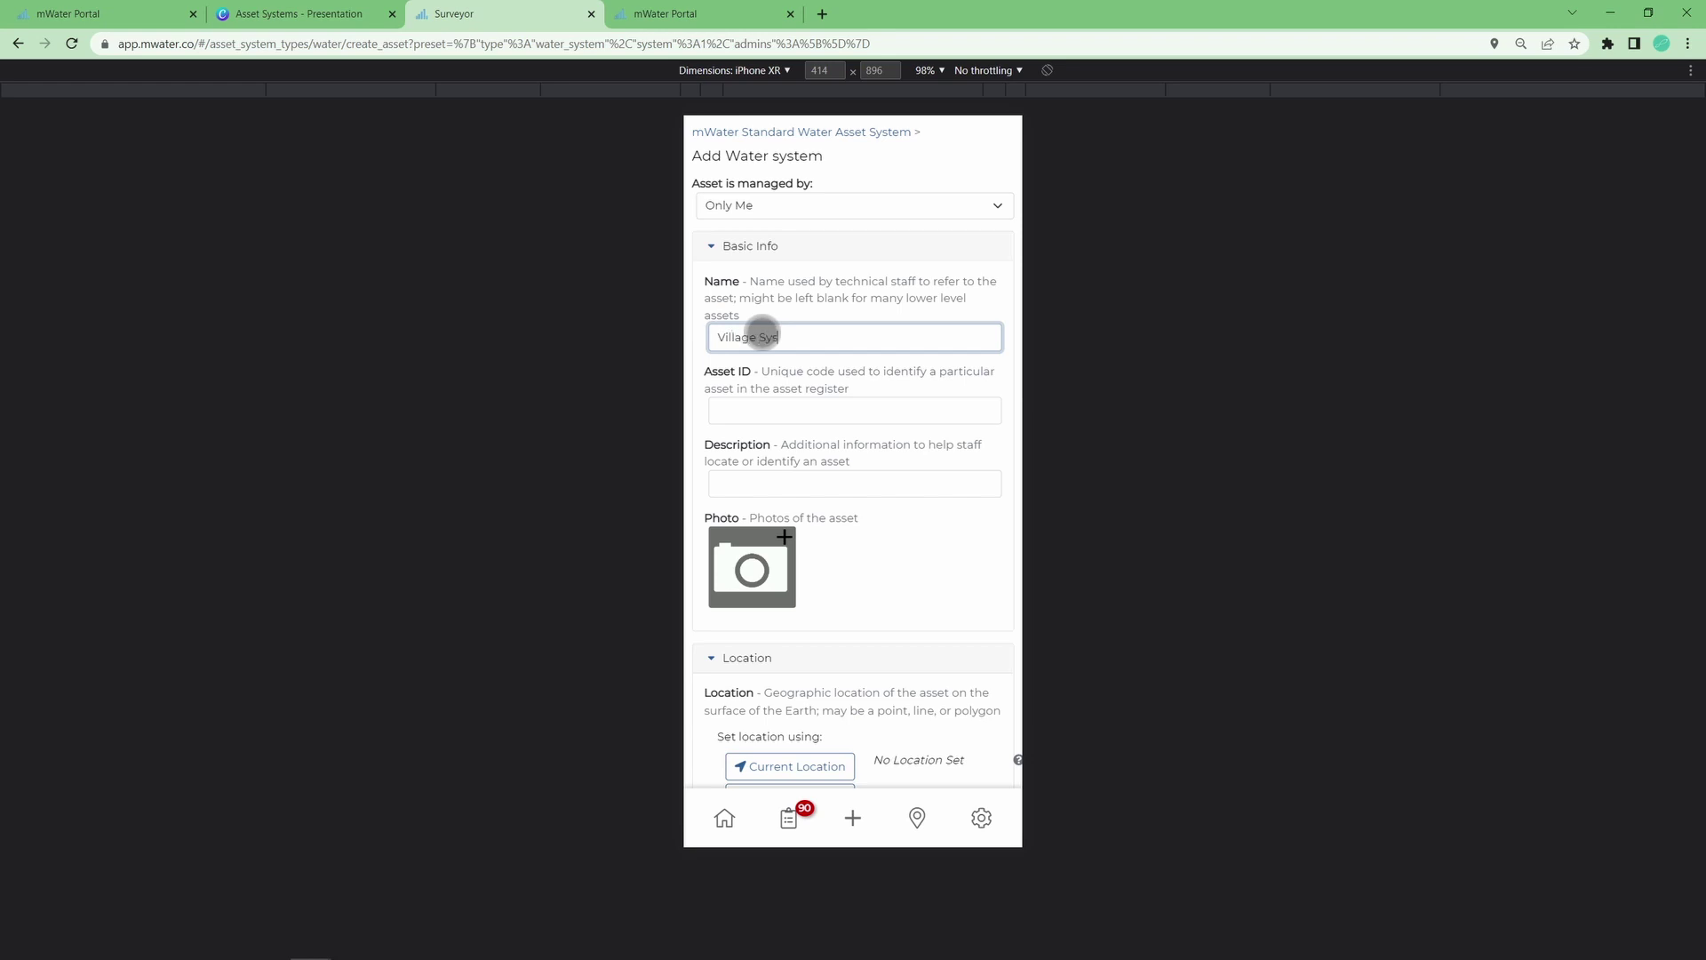
{"action": "scroll", "coordinate": [753, 436], "scroll_direction": "down", "scroll_amount": 1}
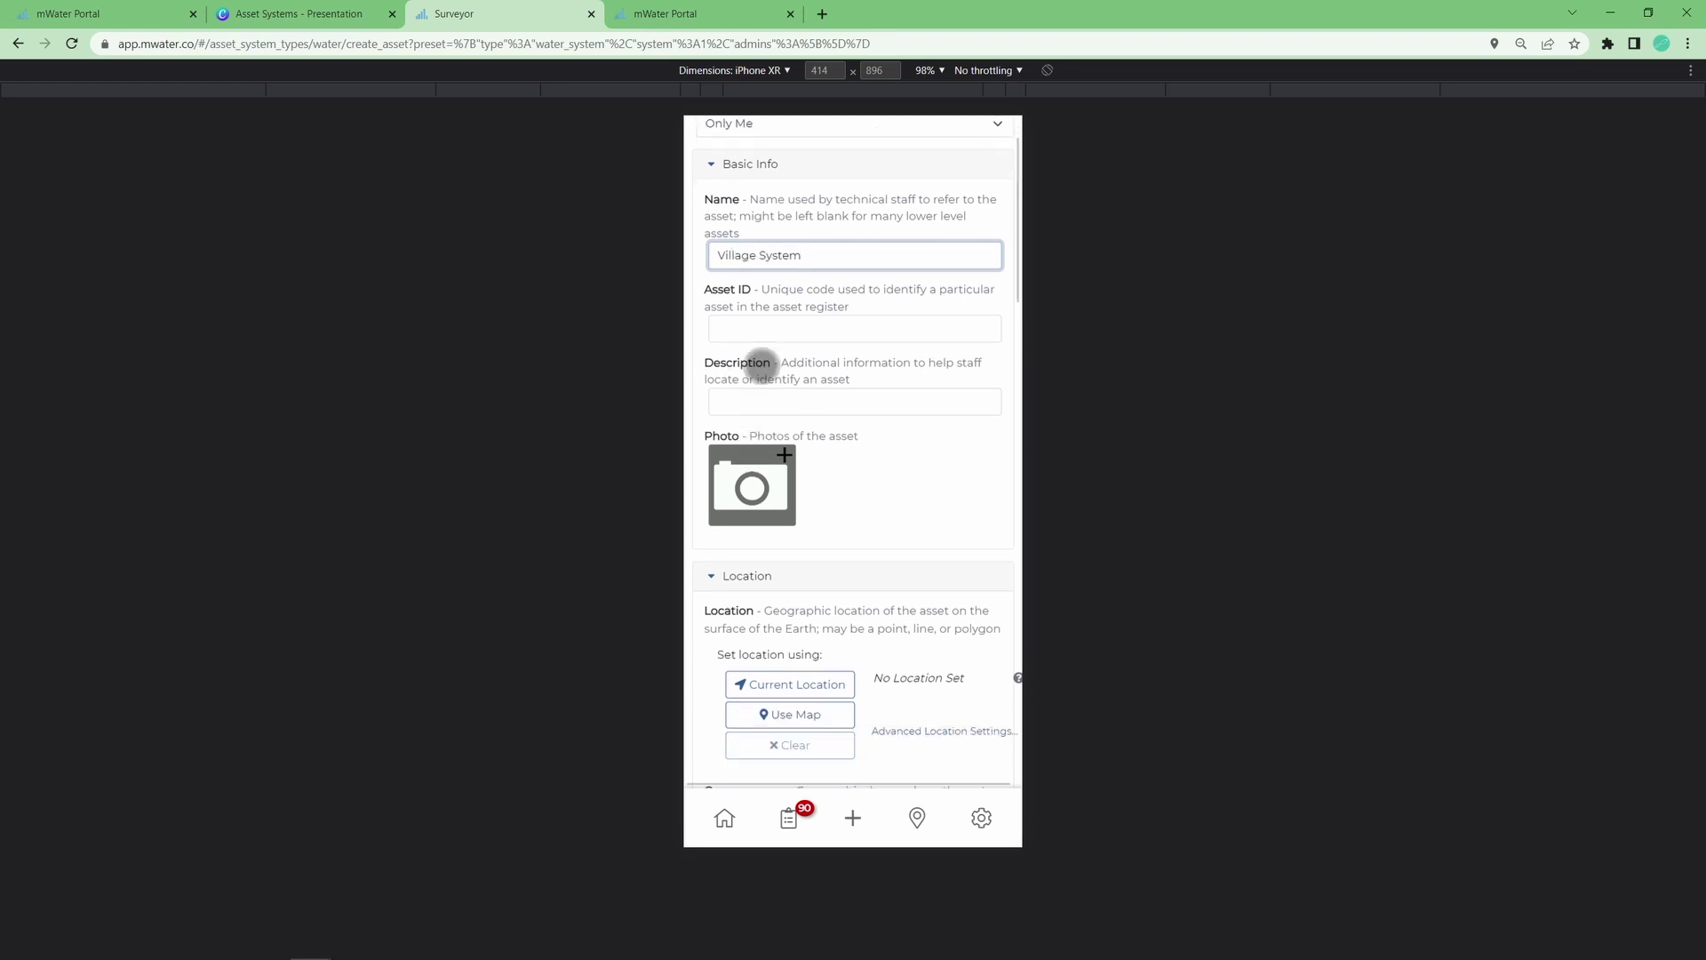
{"action": "scroll", "coordinate": [760, 371], "scroll_direction": "down", "scroll_amount": 1}
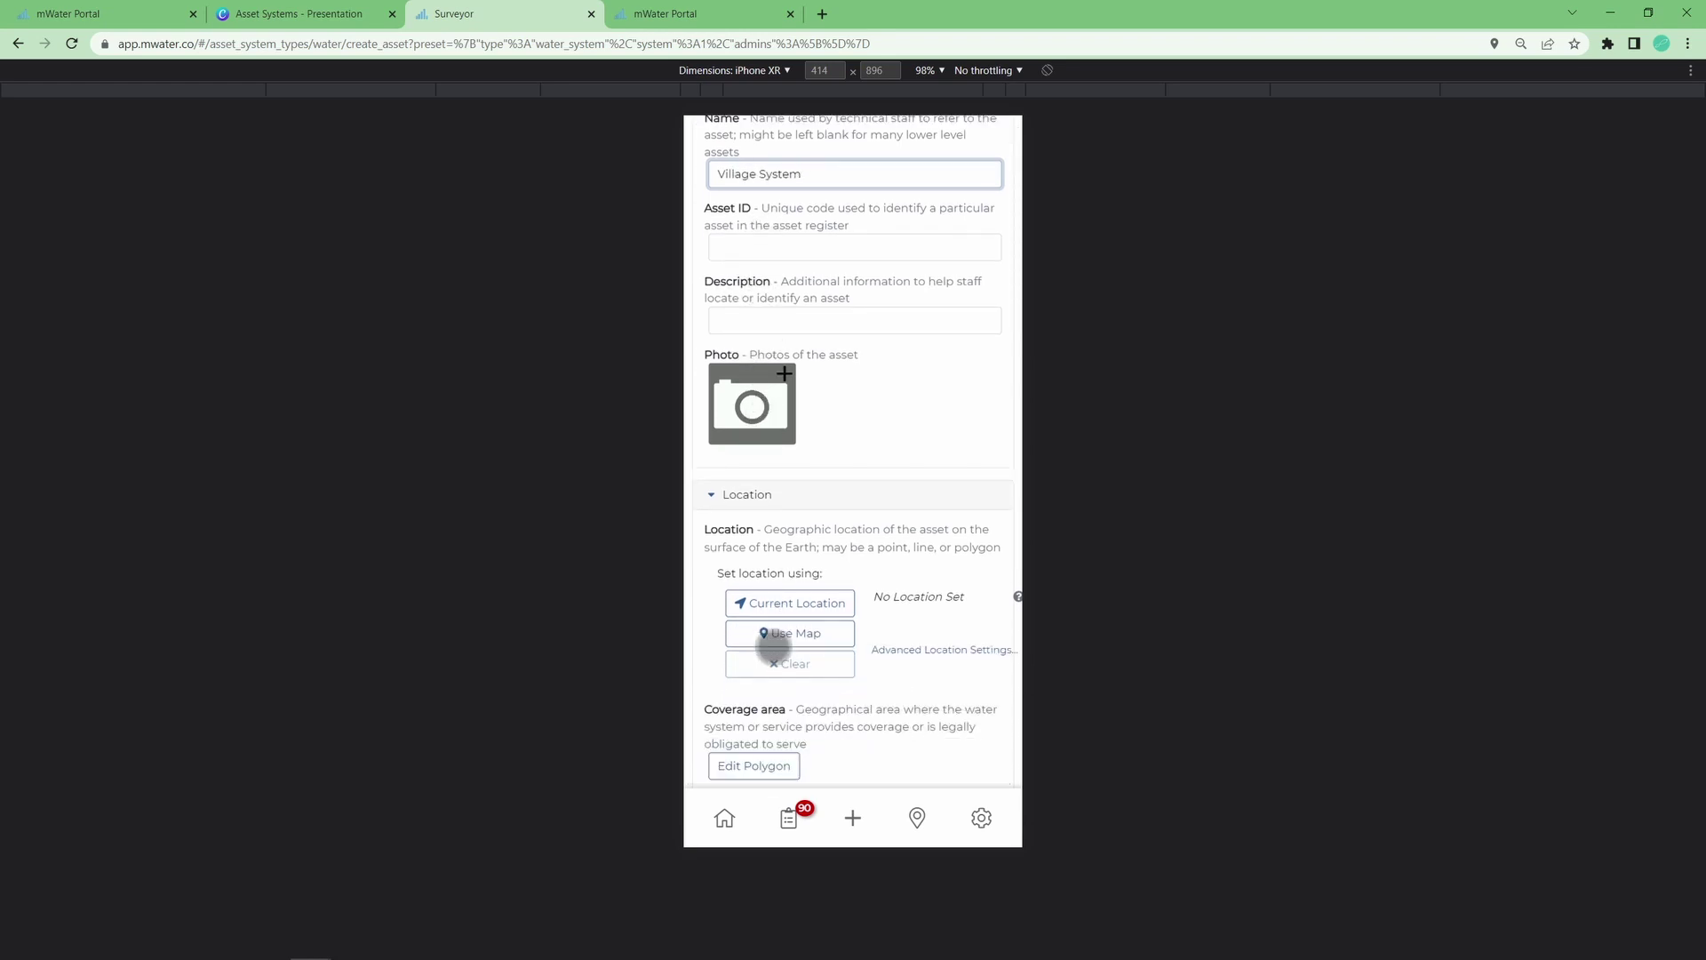
{"action": "left_click", "coordinate": [773, 634]}
{"action": "left_click_drag", "start_coordinate": [898, 492], "coordinate": [983, 434]}
{"action": "left_click", "coordinate": [969, 764]}
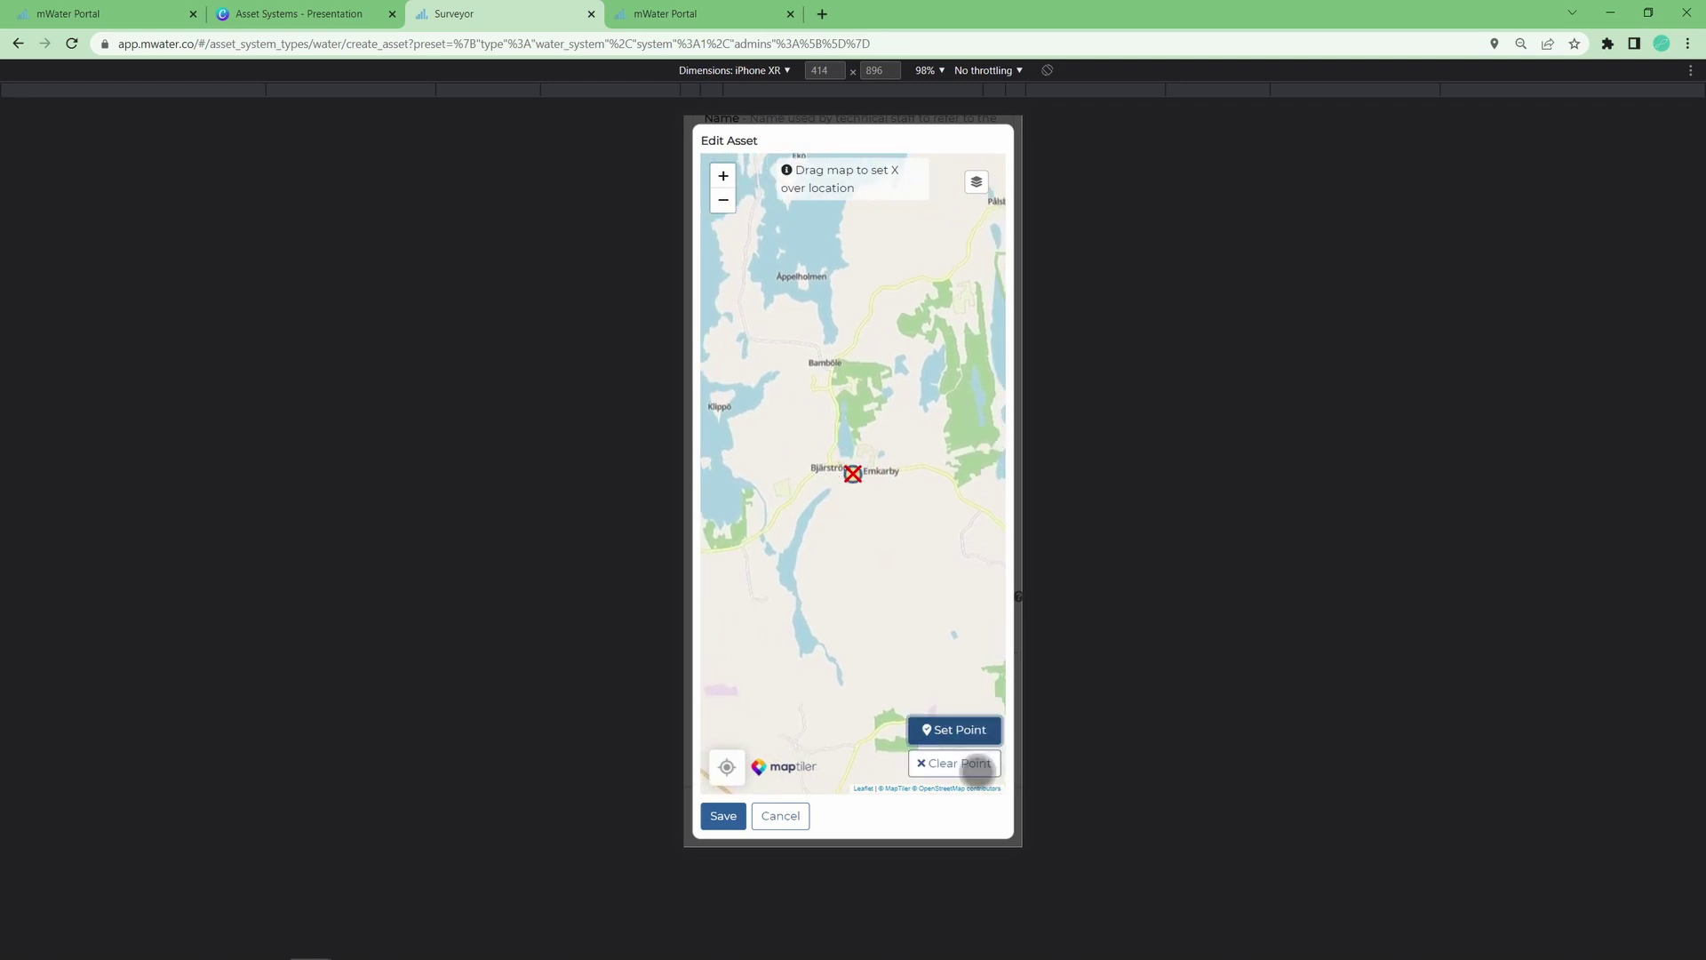
Step: Save the location and classify the system as Peri urban, Active, in Good condition
{"action": "left_click", "coordinate": [715, 818]}
{"action": "scroll", "coordinate": [747, 693], "scroll_direction": "down", "scroll_amount": 6}
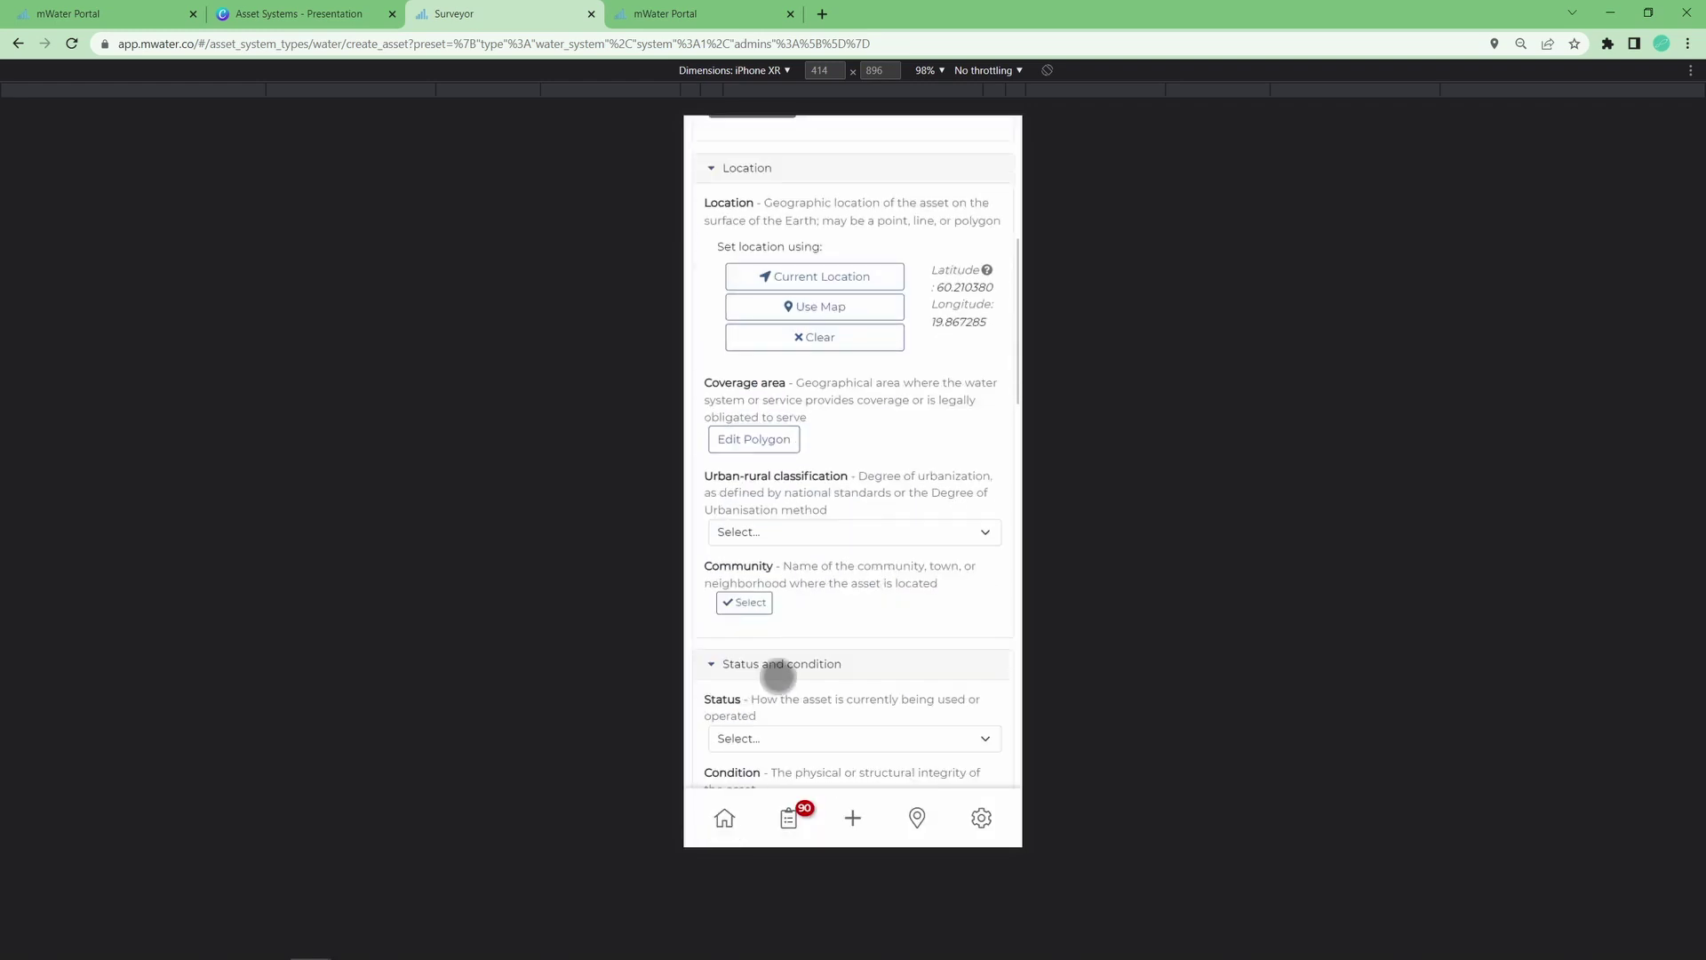
{"action": "left_click", "coordinate": [824, 288]}
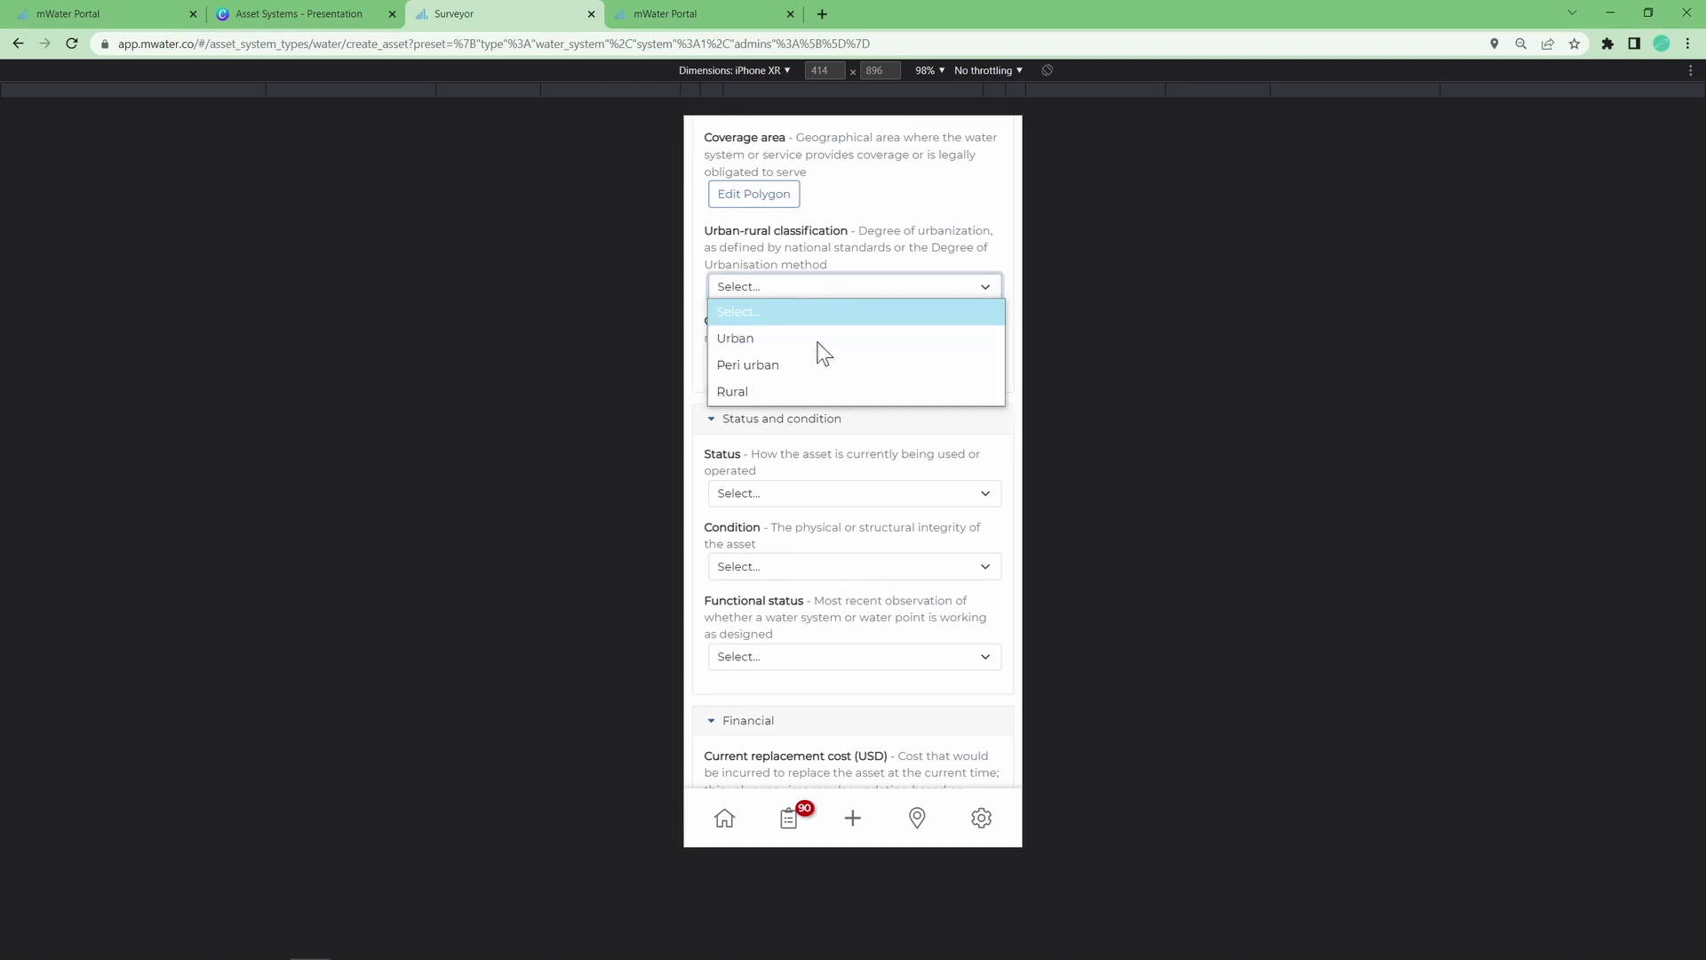
{"action": "left_click", "coordinate": [803, 366]}
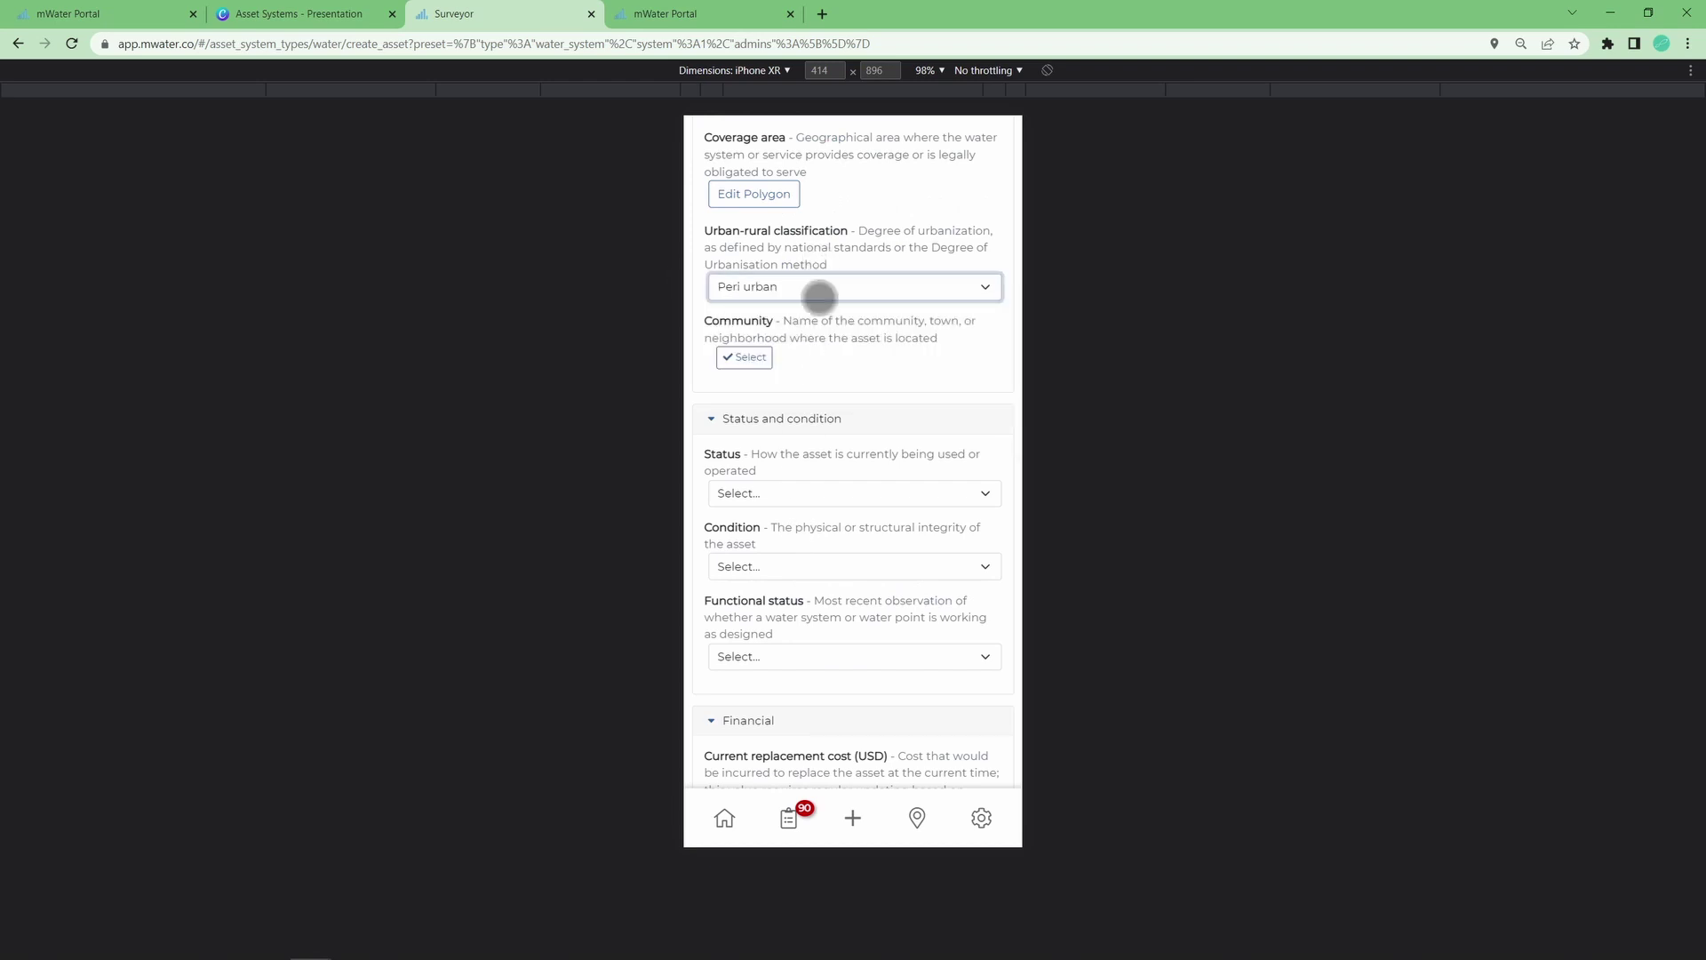
{"action": "scroll", "coordinate": [815, 382], "scroll_direction": "down", "scroll_amount": 1}
{"action": "scroll", "coordinate": [791, 418], "scroll_direction": "down", "scroll_amount": 1}
{"action": "left_click", "coordinate": [786, 329]}
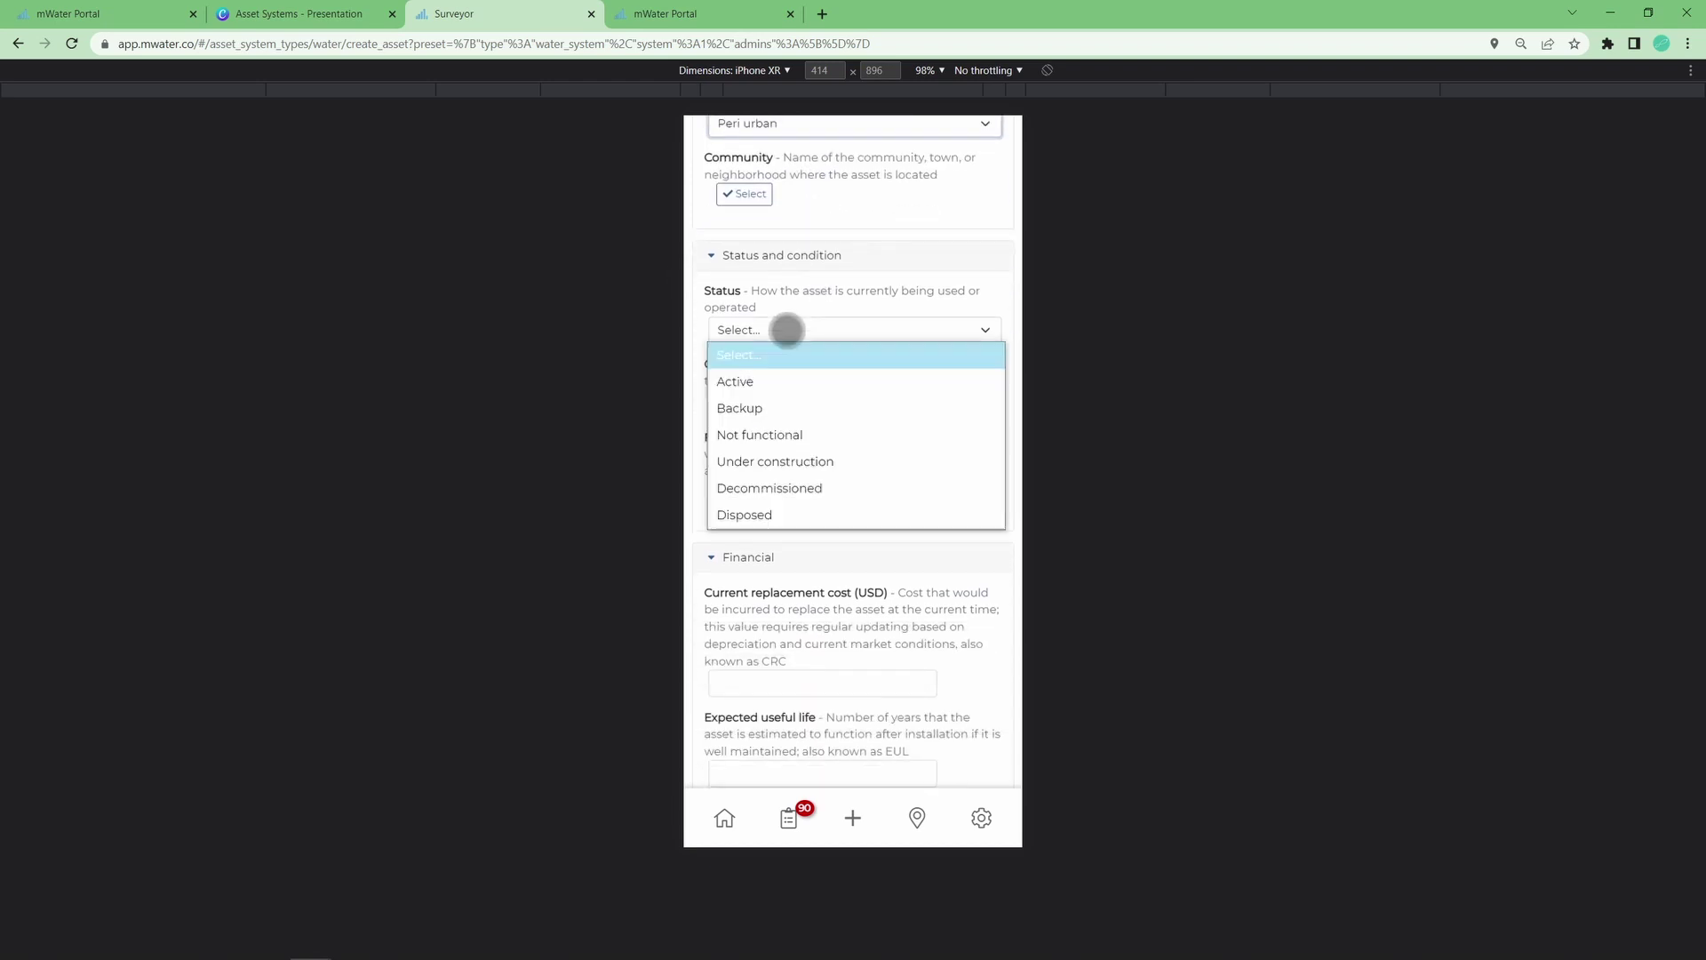
{"action": "left_click", "coordinate": [781, 382]}
{"action": "scroll", "coordinate": [738, 391], "scroll_direction": "down", "scroll_amount": 1}
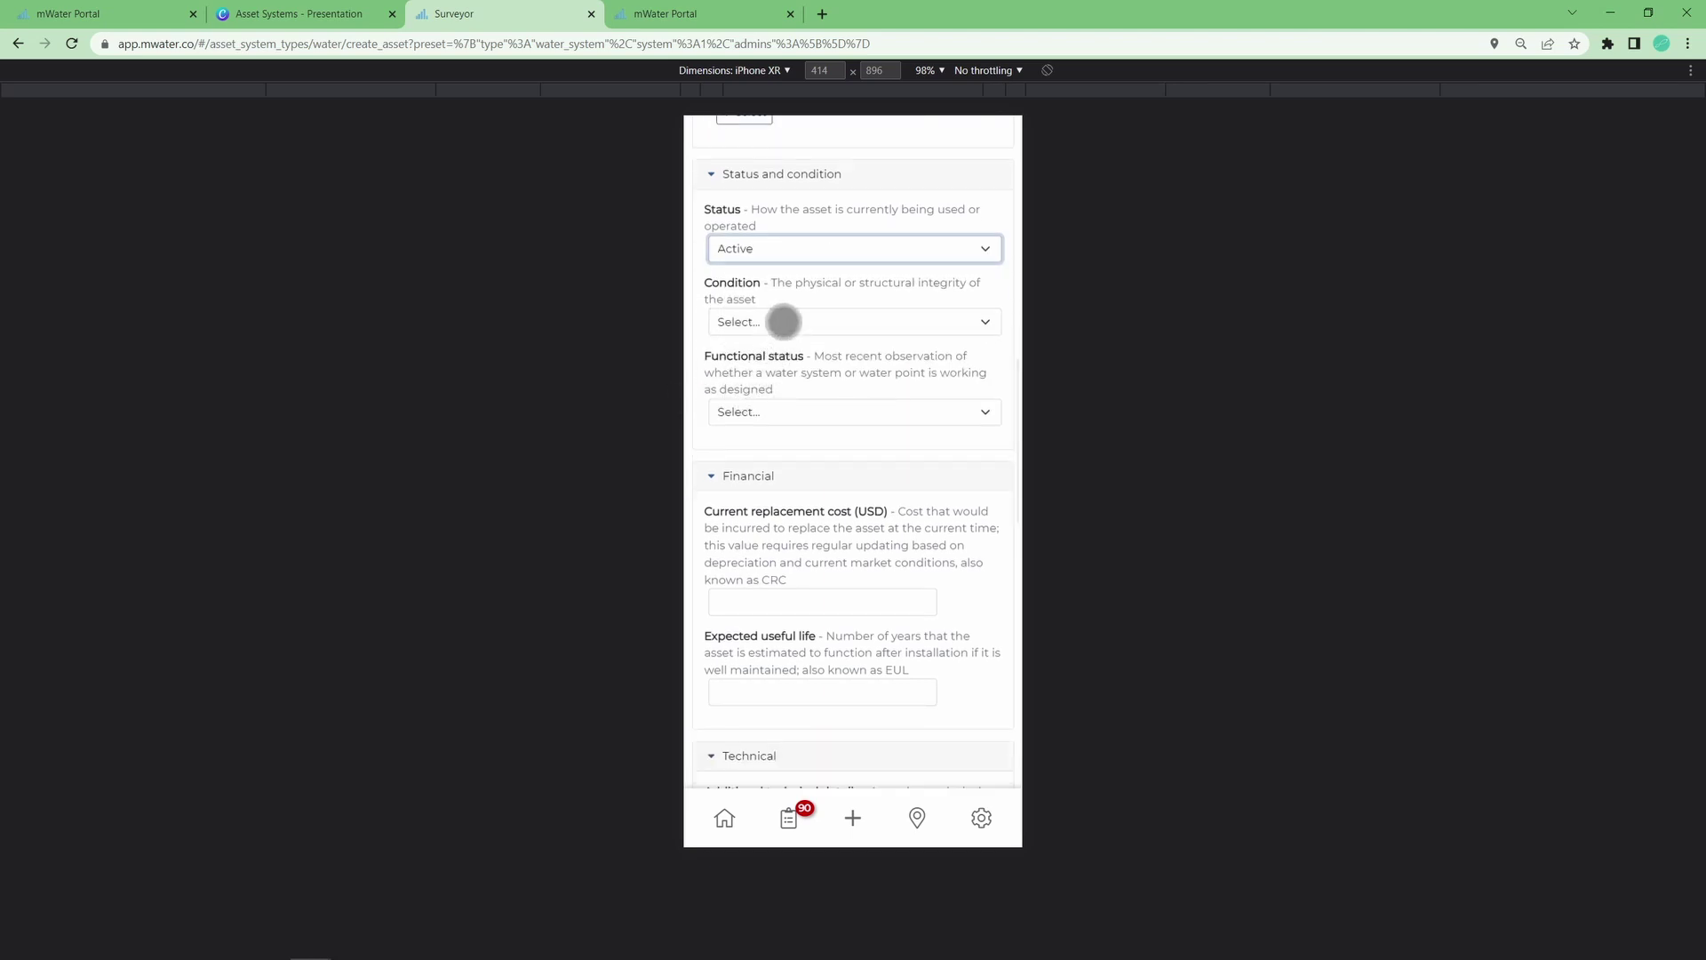
{"action": "left_click", "coordinate": [782, 321]}
{"action": "left_click", "coordinate": [746, 385]}
Step: Make it a pumped Distribution network and create Village System (ID 384913020)
{"action": "scroll", "coordinate": [776, 381], "scroll_direction": "down", "scroll_amount": 1}
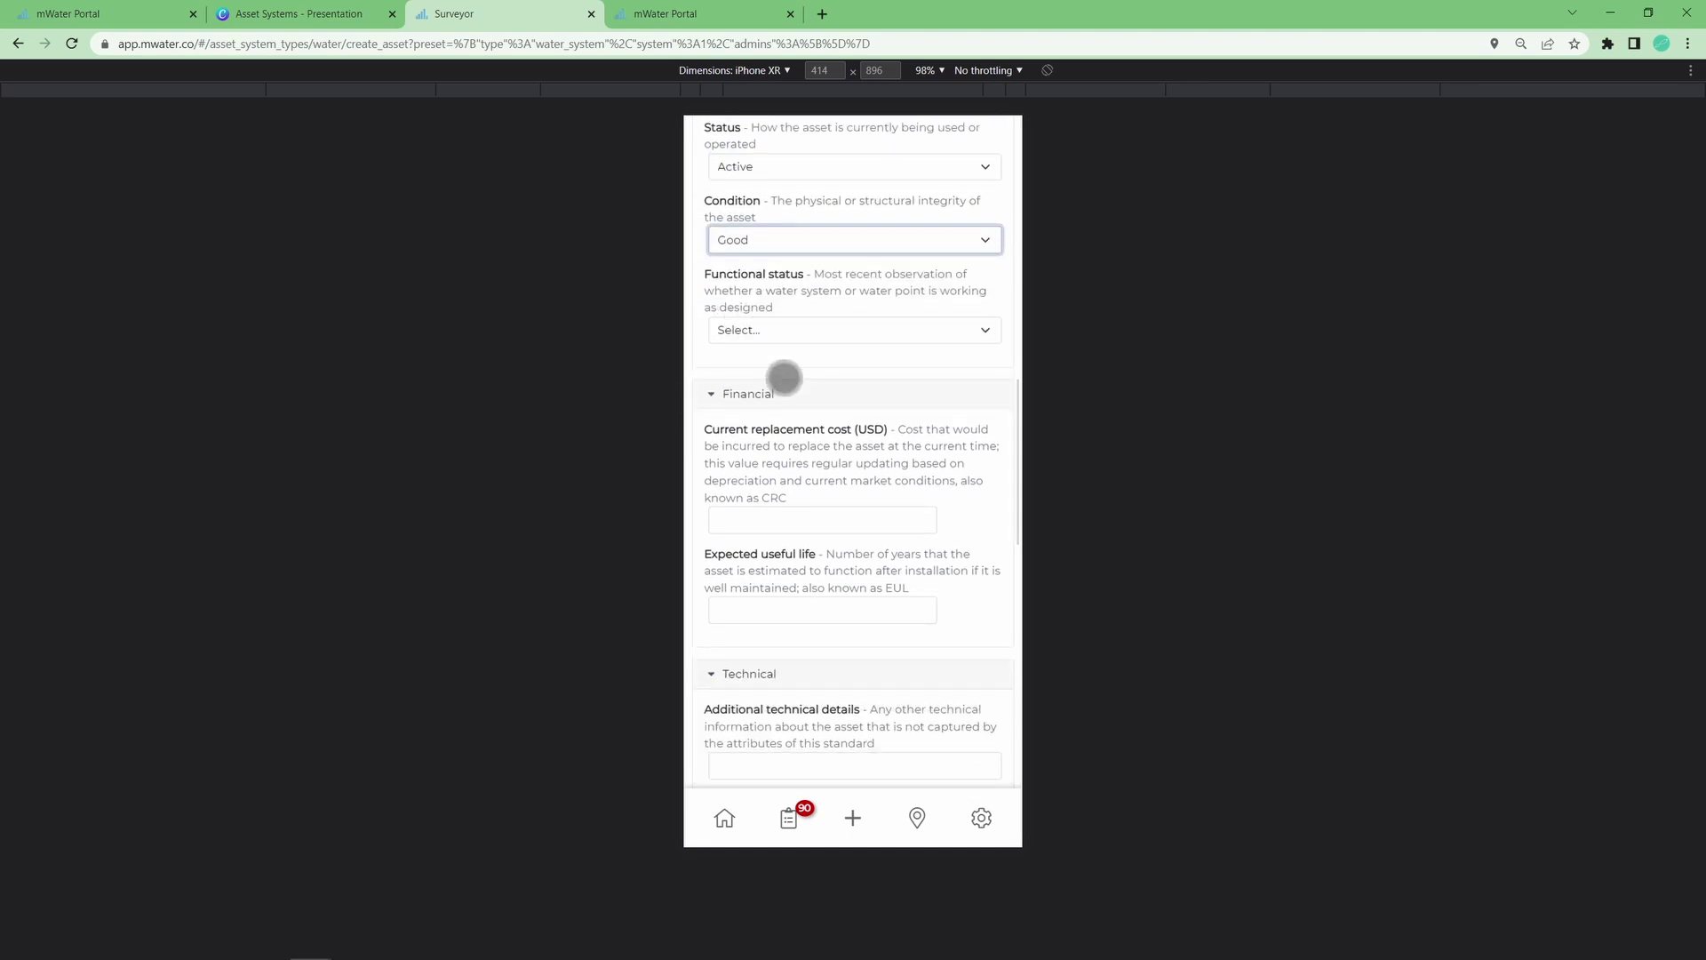
{"action": "scroll", "coordinate": [784, 377], "scroll_direction": "down", "scroll_amount": 6}
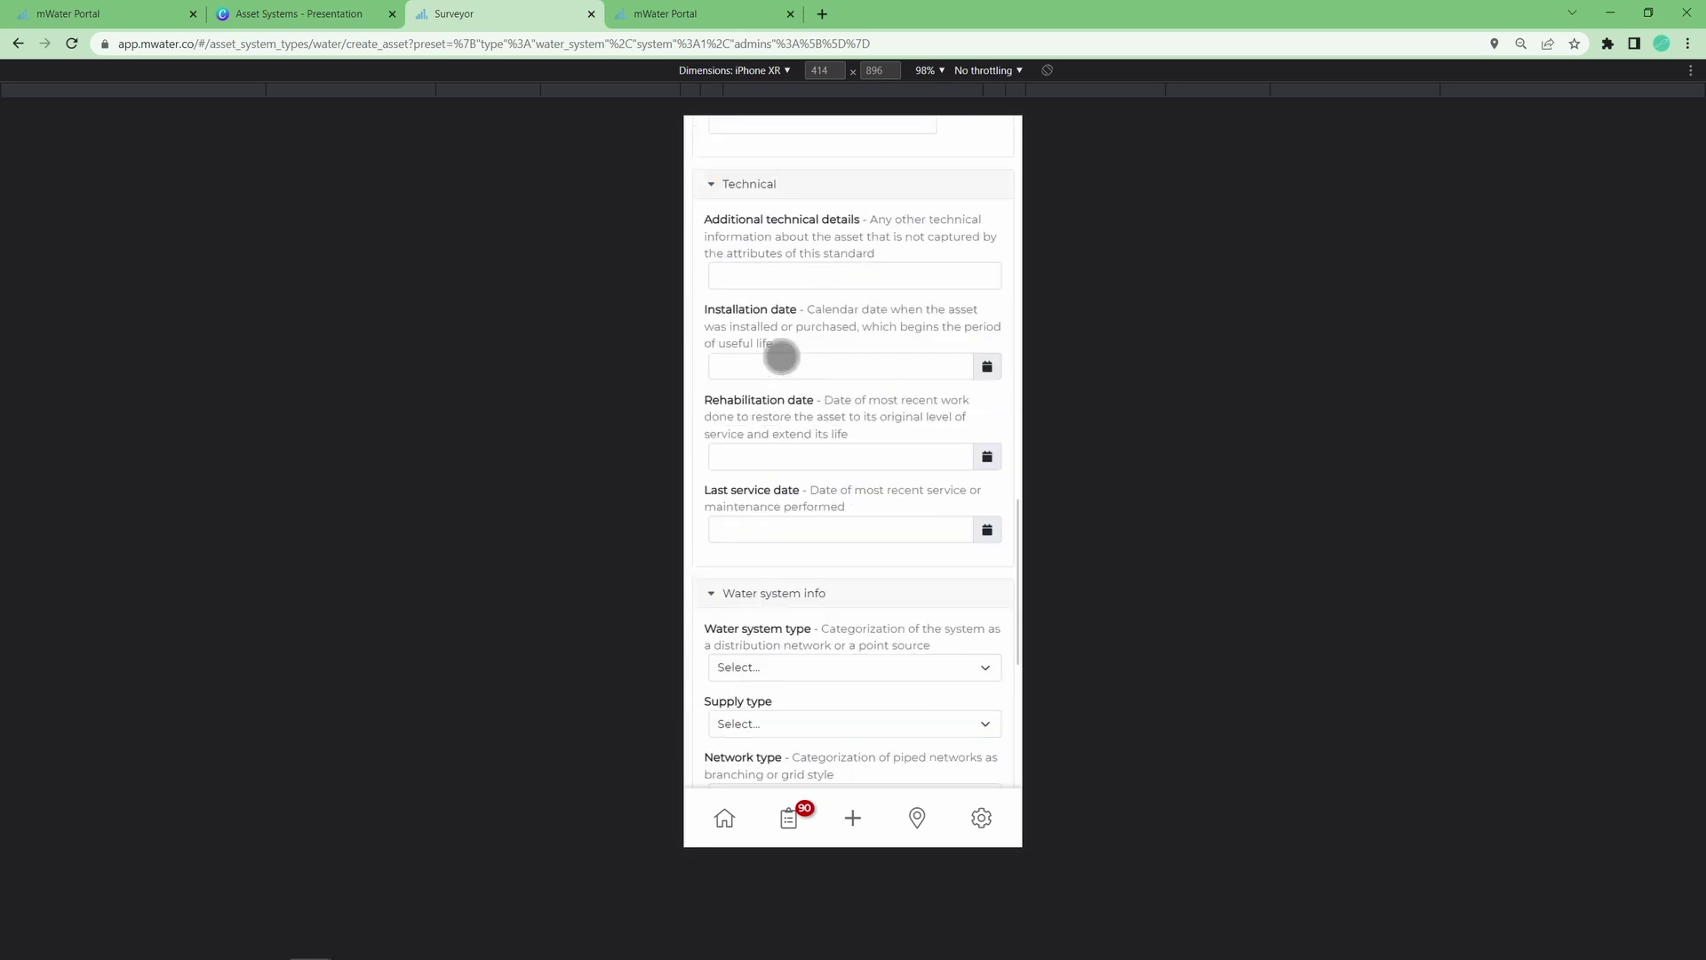
{"action": "scroll", "coordinate": [786, 353], "scroll_direction": "down", "scroll_amount": 2}
{"action": "left_click", "coordinate": [842, 504]}
{"action": "left_click", "coordinate": [779, 531]}
{"action": "left_click", "coordinate": [762, 558]}
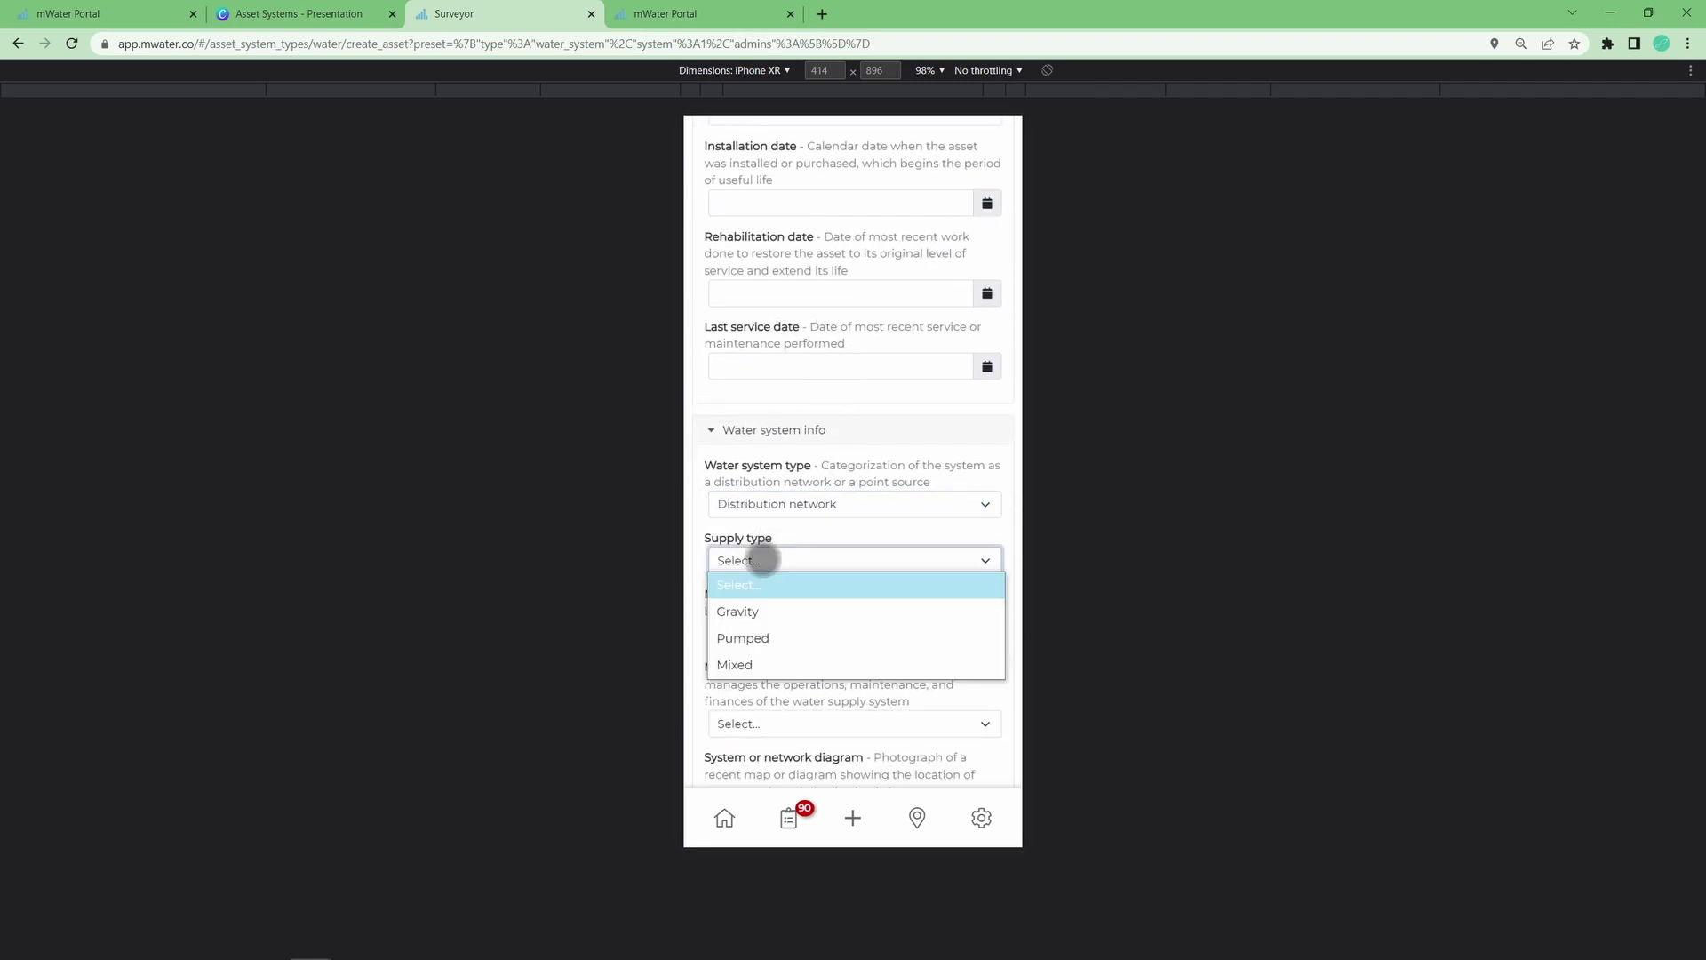
{"action": "left_click", "coordinate": [760, 644]}
{"action": "scroll", "coordinate": [764, 626], "scroll_direction": "down", "scroll_amount": 1}
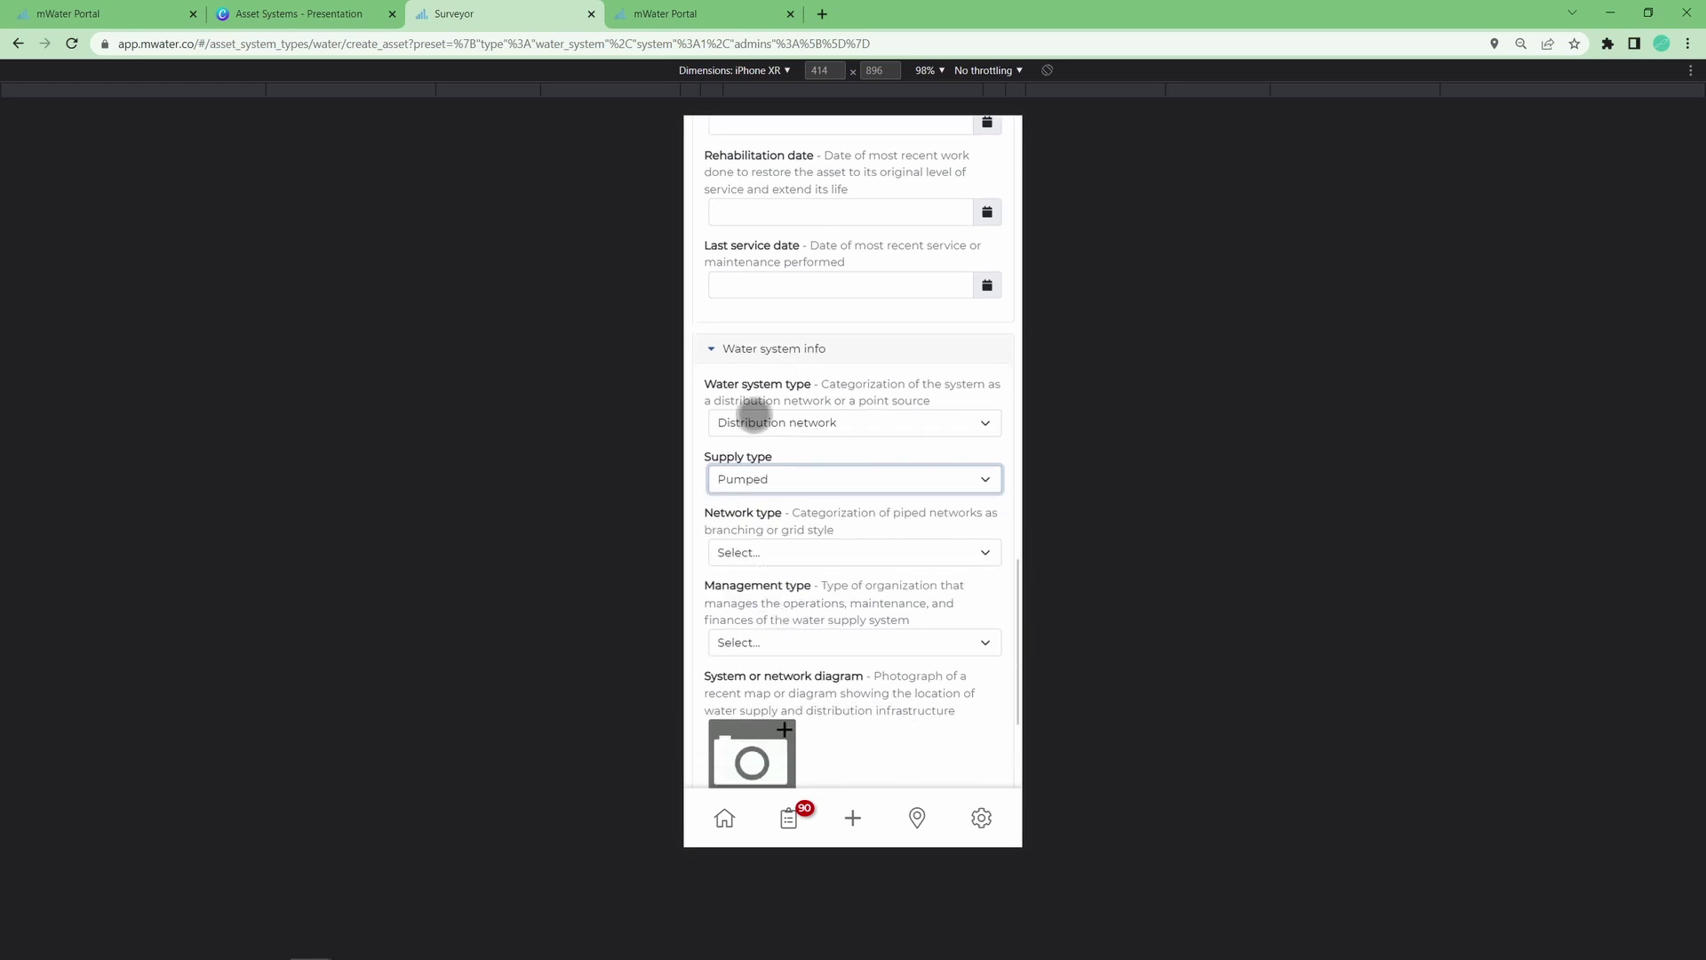
{"action": "scroll", "coordinate": [750, 507], "scroll_direction": "down", "scroll_amount": 3}
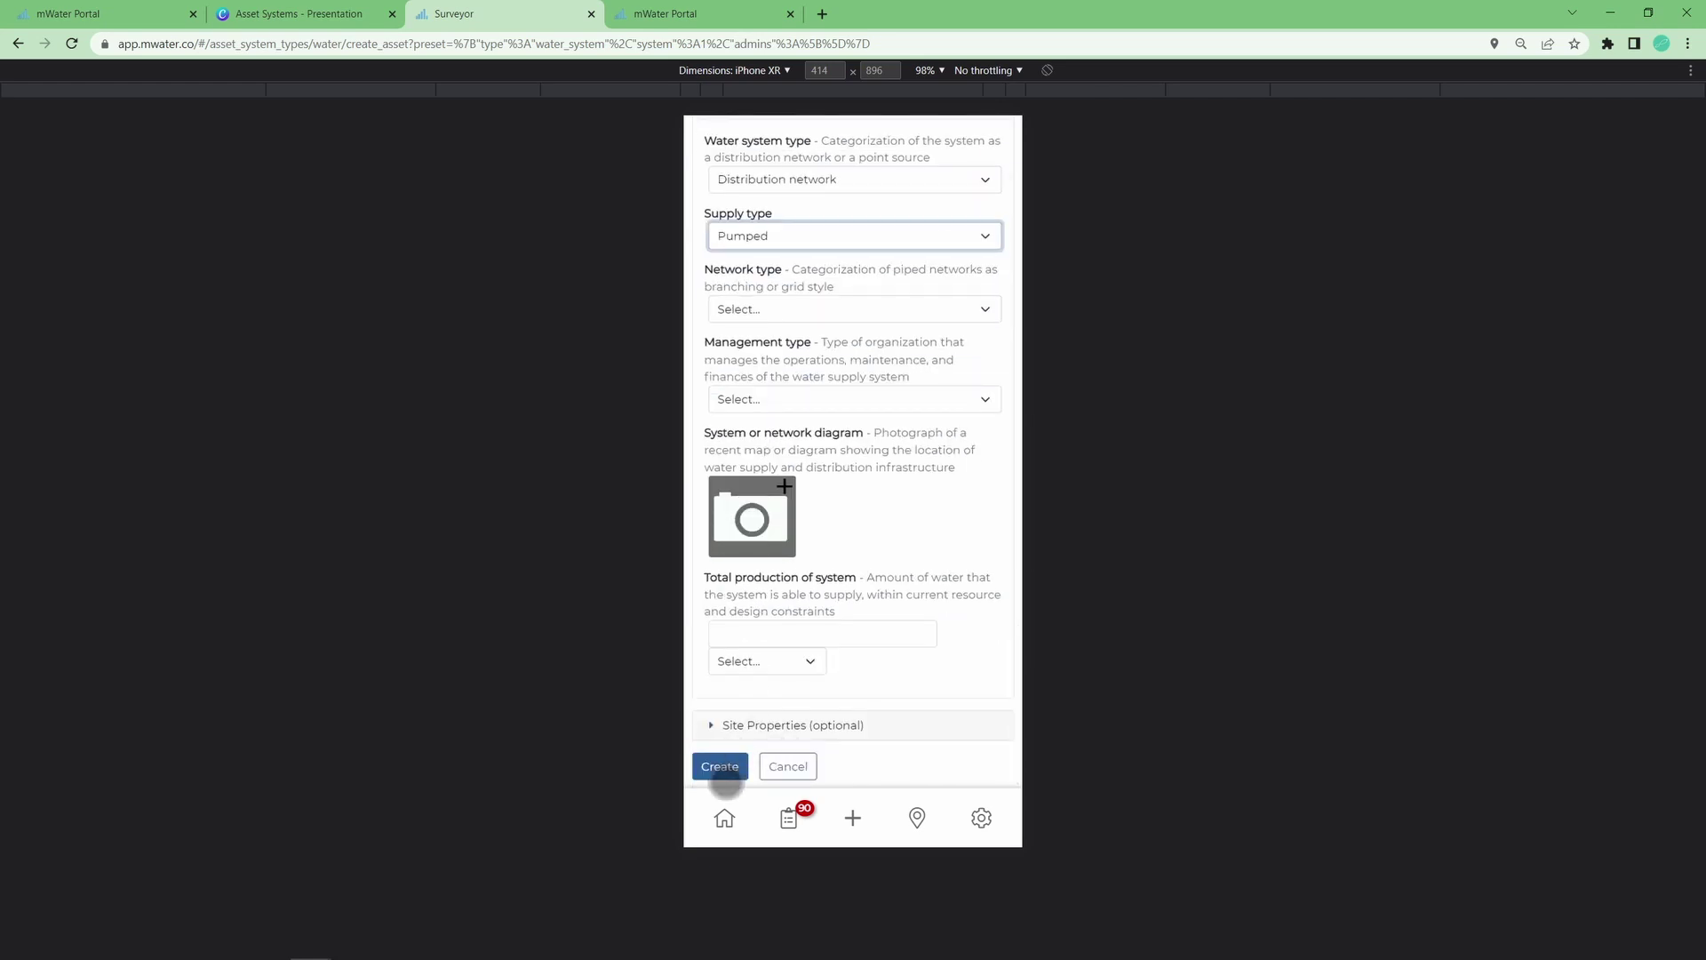
{"action": "left_click", "coordinate": [725, 778]}
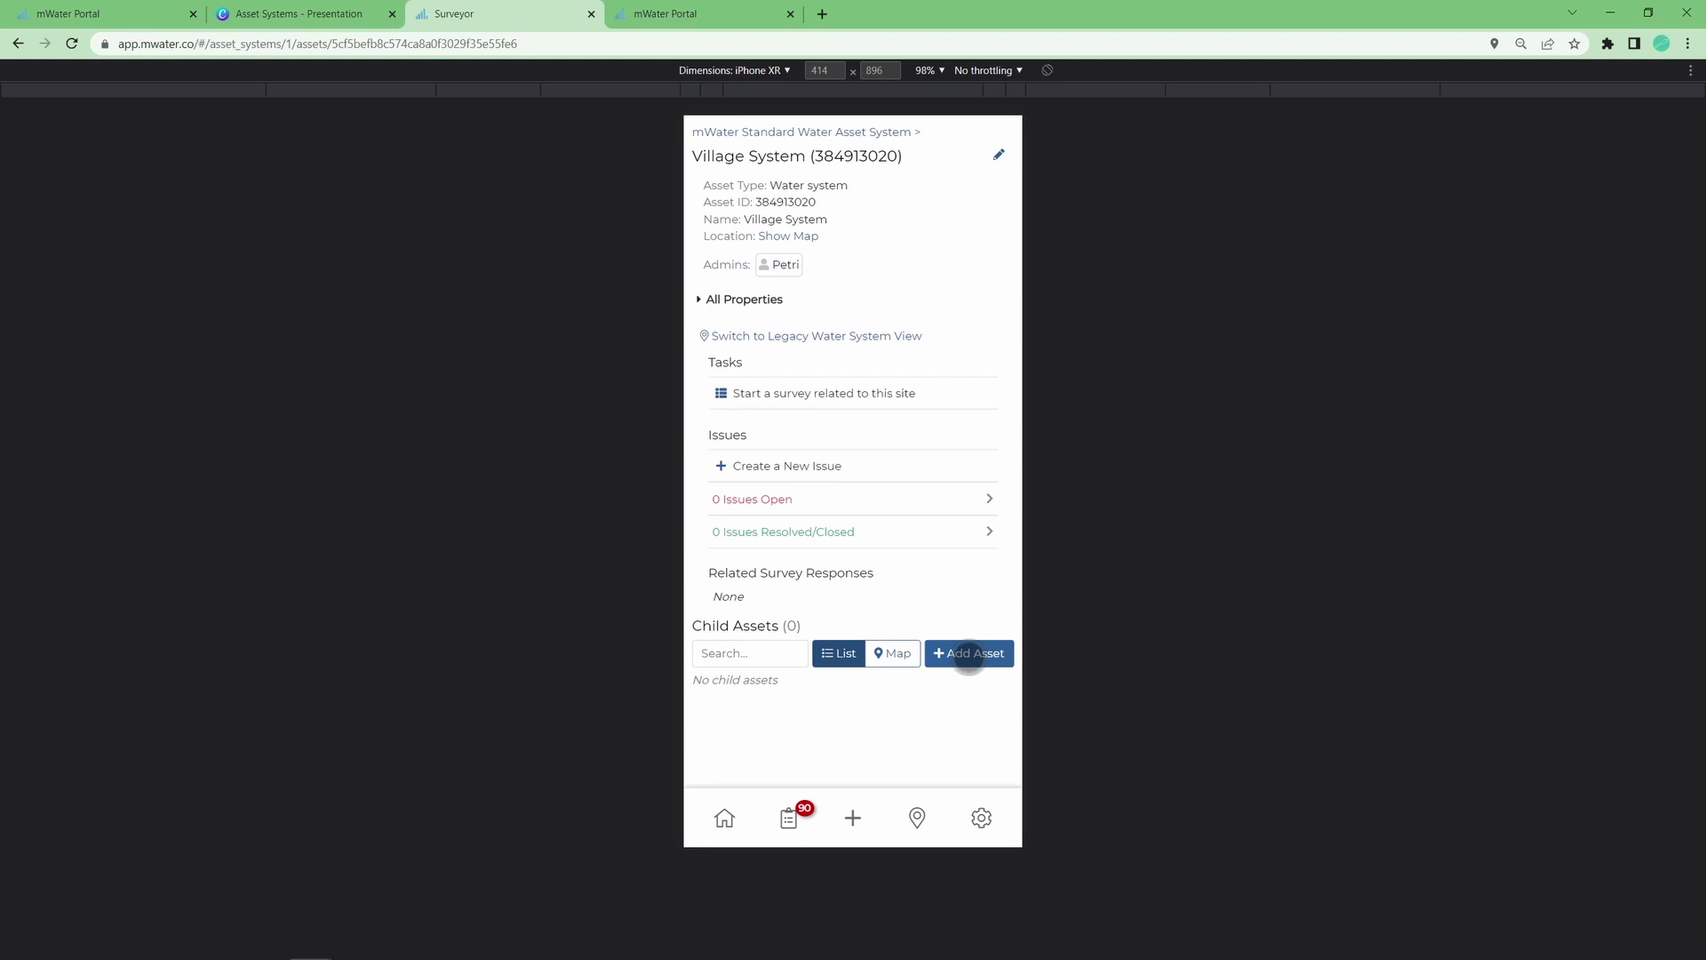
Step: Add a child Source asset named Water Source to Village System
{"action": "left_click", "coordinate": [969, 657]}
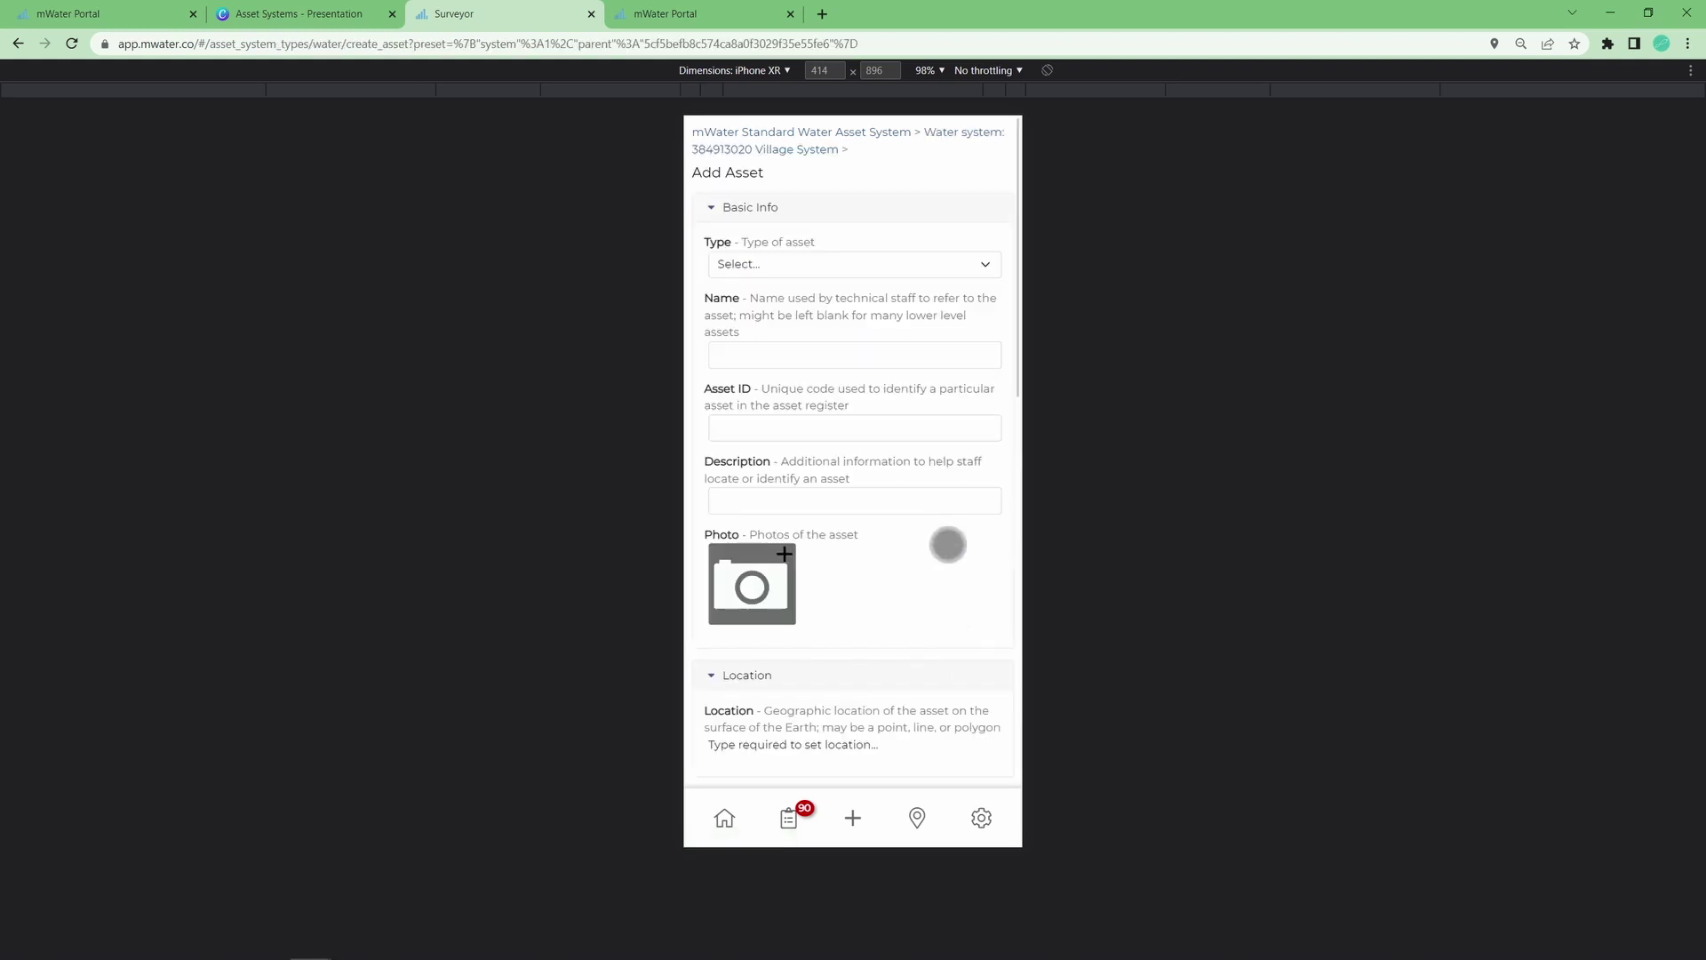
{"action": "left_click", "coordinate": [739, 267]}
{"action": "left_click", "coordinate": [739, 347]}
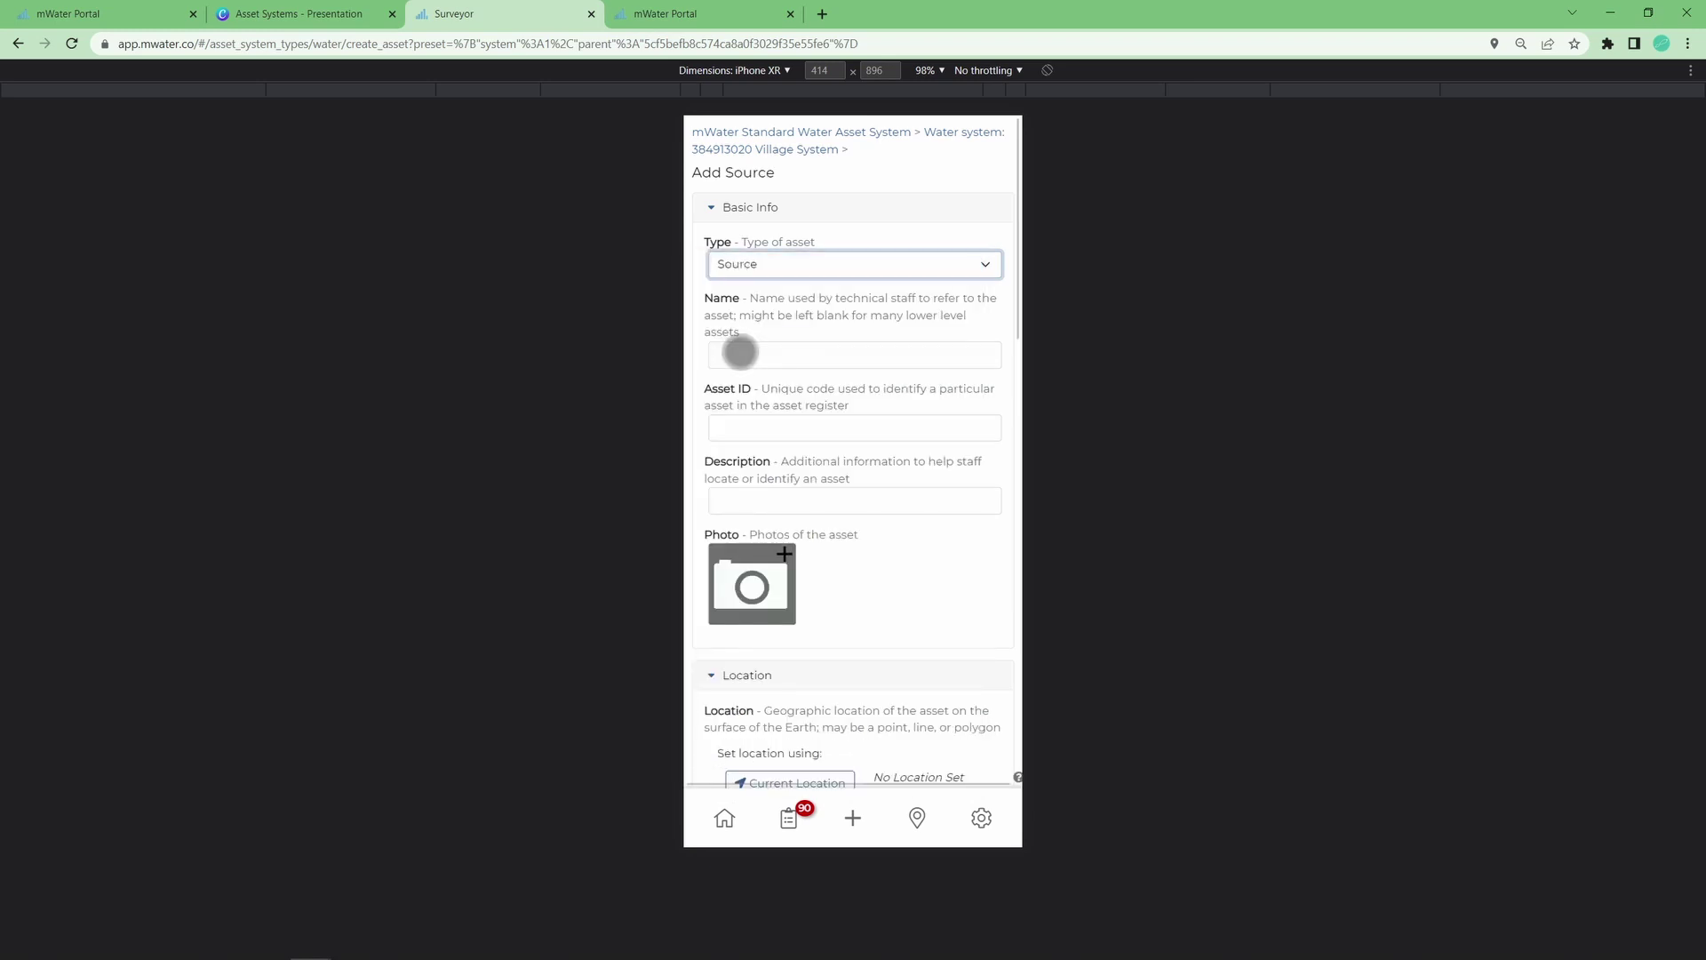
{"action": "left_click", "coordinate": [739, 353]}
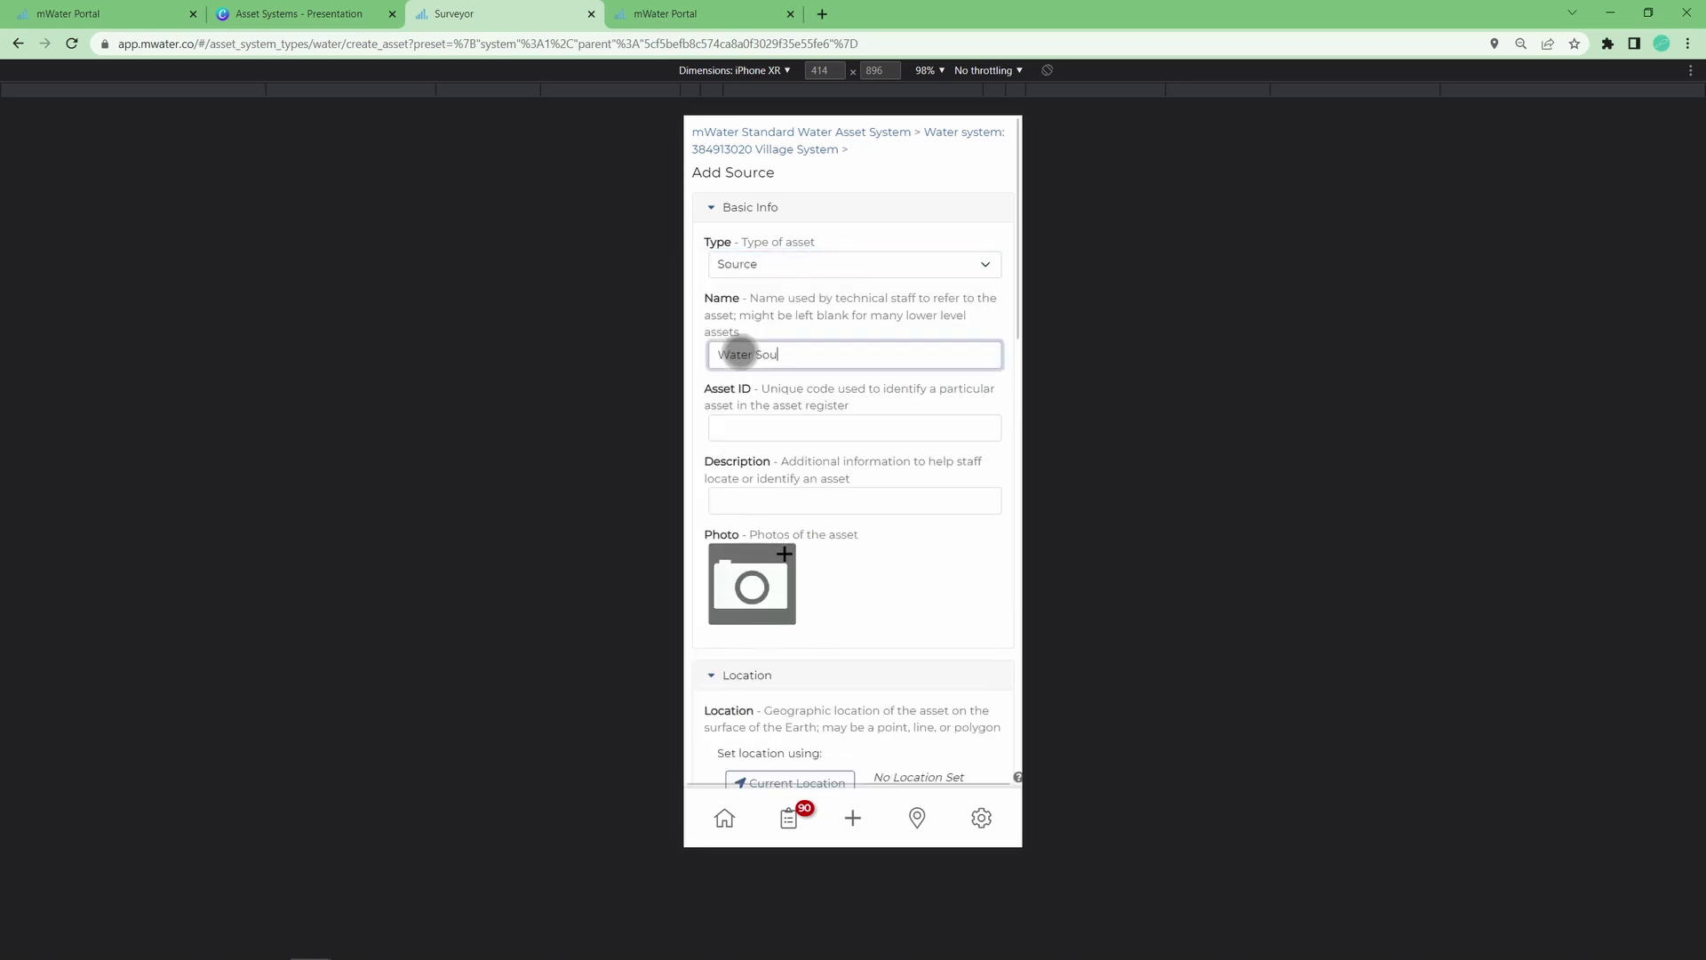
{"action": "left_click", "coordinate": [749, 434]}
Step: Place and save the water source's location point on the map
{"action": "scroll", "coordinate": [743, 476], "scroll_direction": "down", "scroll_amount": 3}
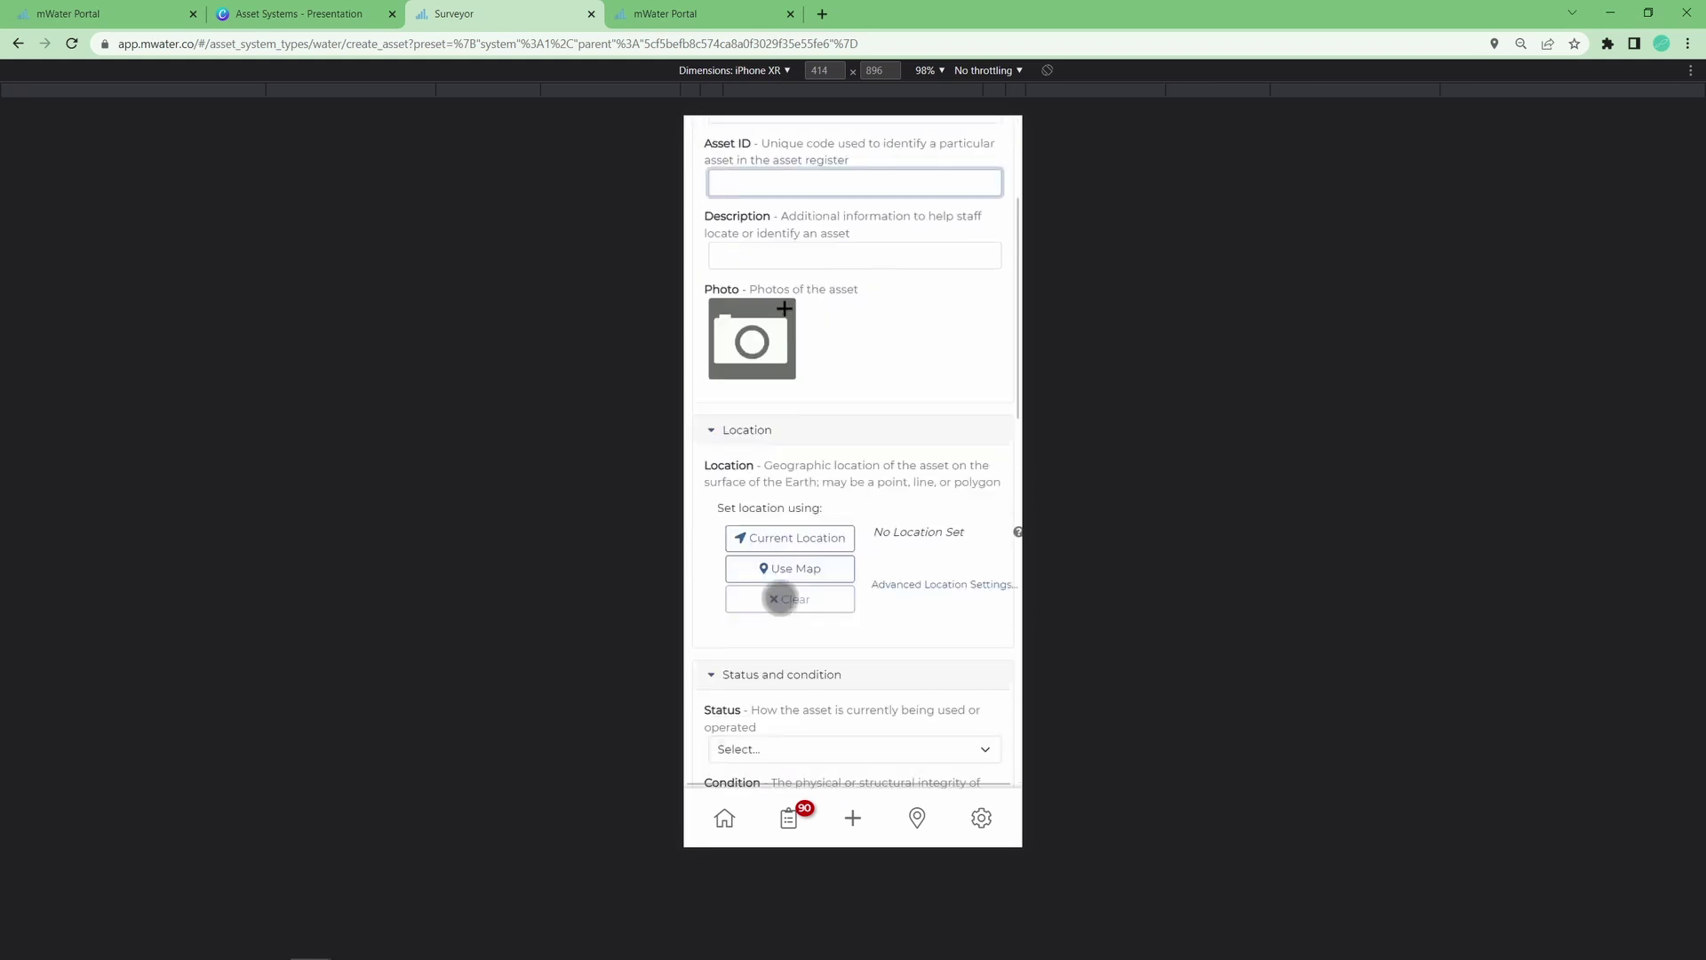
{"action": "left_click", "coordinate": [798, 575]}
{"action": "mouse_move", "coordinate": [853, 533]}
{"action": "left_mouse_down"}
{"action": "mouse_move", "coordinate": [868, 541]}
{"action": "mouse_move", "coordinate": [845, 552]}
{"action": "left_mouse_up"}
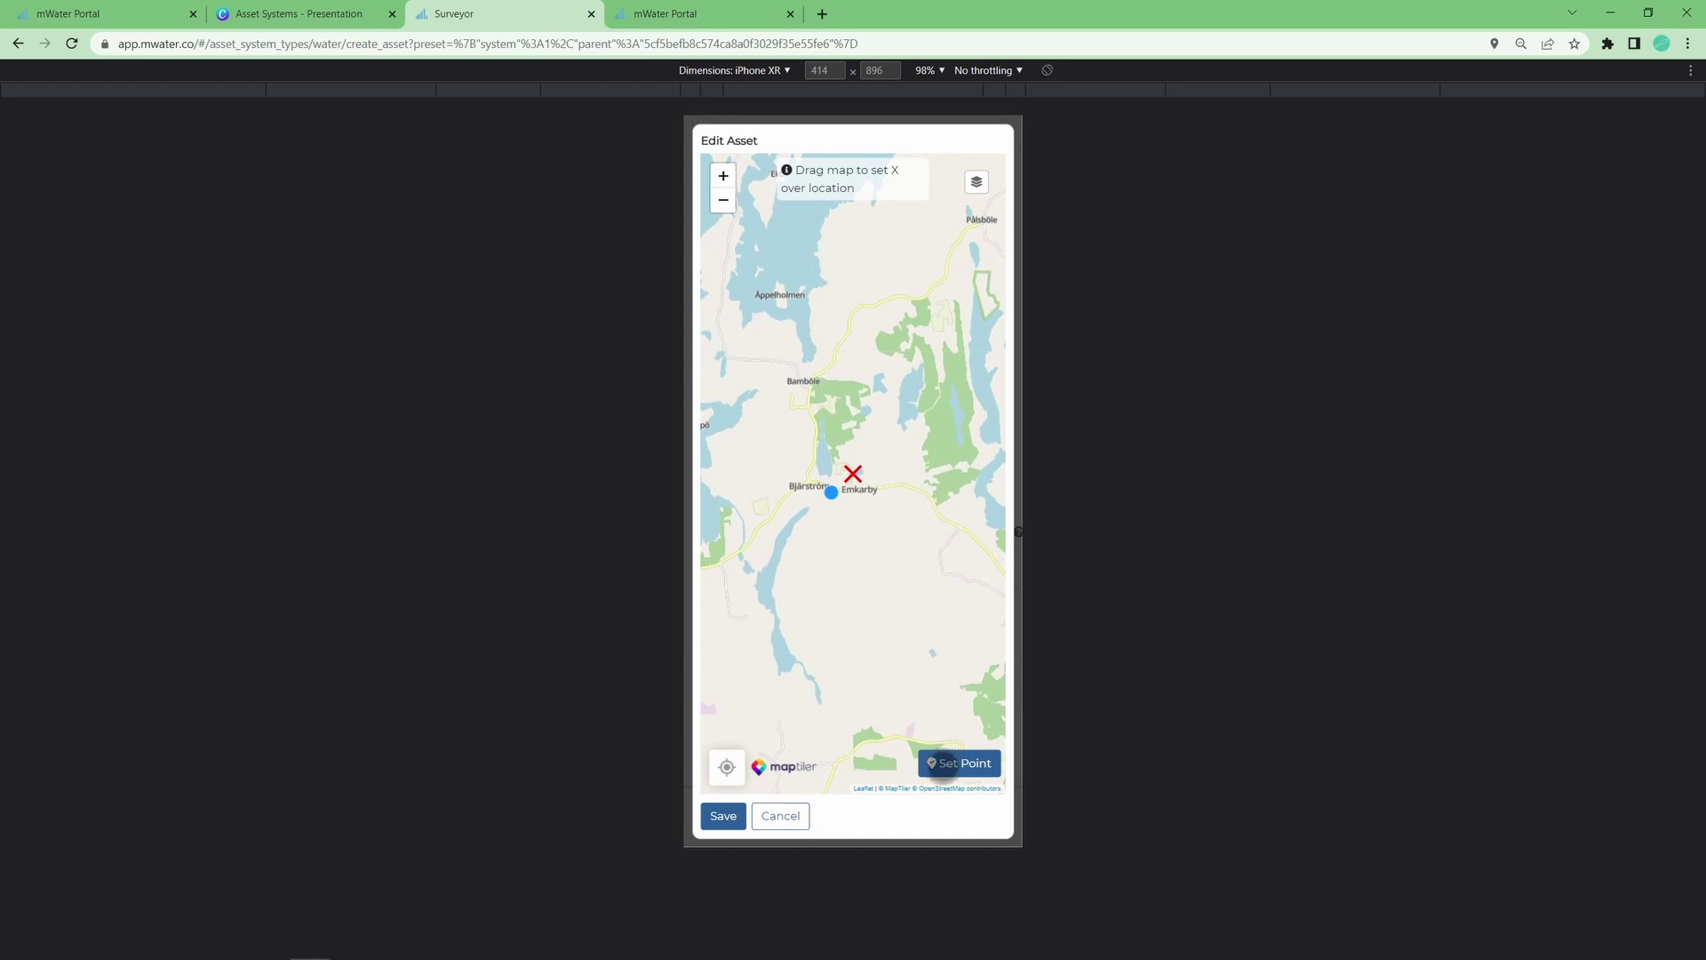
{"action": "left_click", "coordinate": [940, 764]}
{"action": "left_click", "coordinate": [722, 816]}
Step: Set the source's status to Active and condition to Excellent, and fill in the replacement cost
{"action": "scroll", "coordinate": [793, 540], "scroll_direction": "down", "scroll_amount": 2}
{"action": "left_click", "coordinate": [776, 586]}
{"action": "left_click", "coordinate": [763, 640]}
{"action": "scroll", "coordinate": [762, 563], "scroll_direction": "down", "scroll_amount": 2}
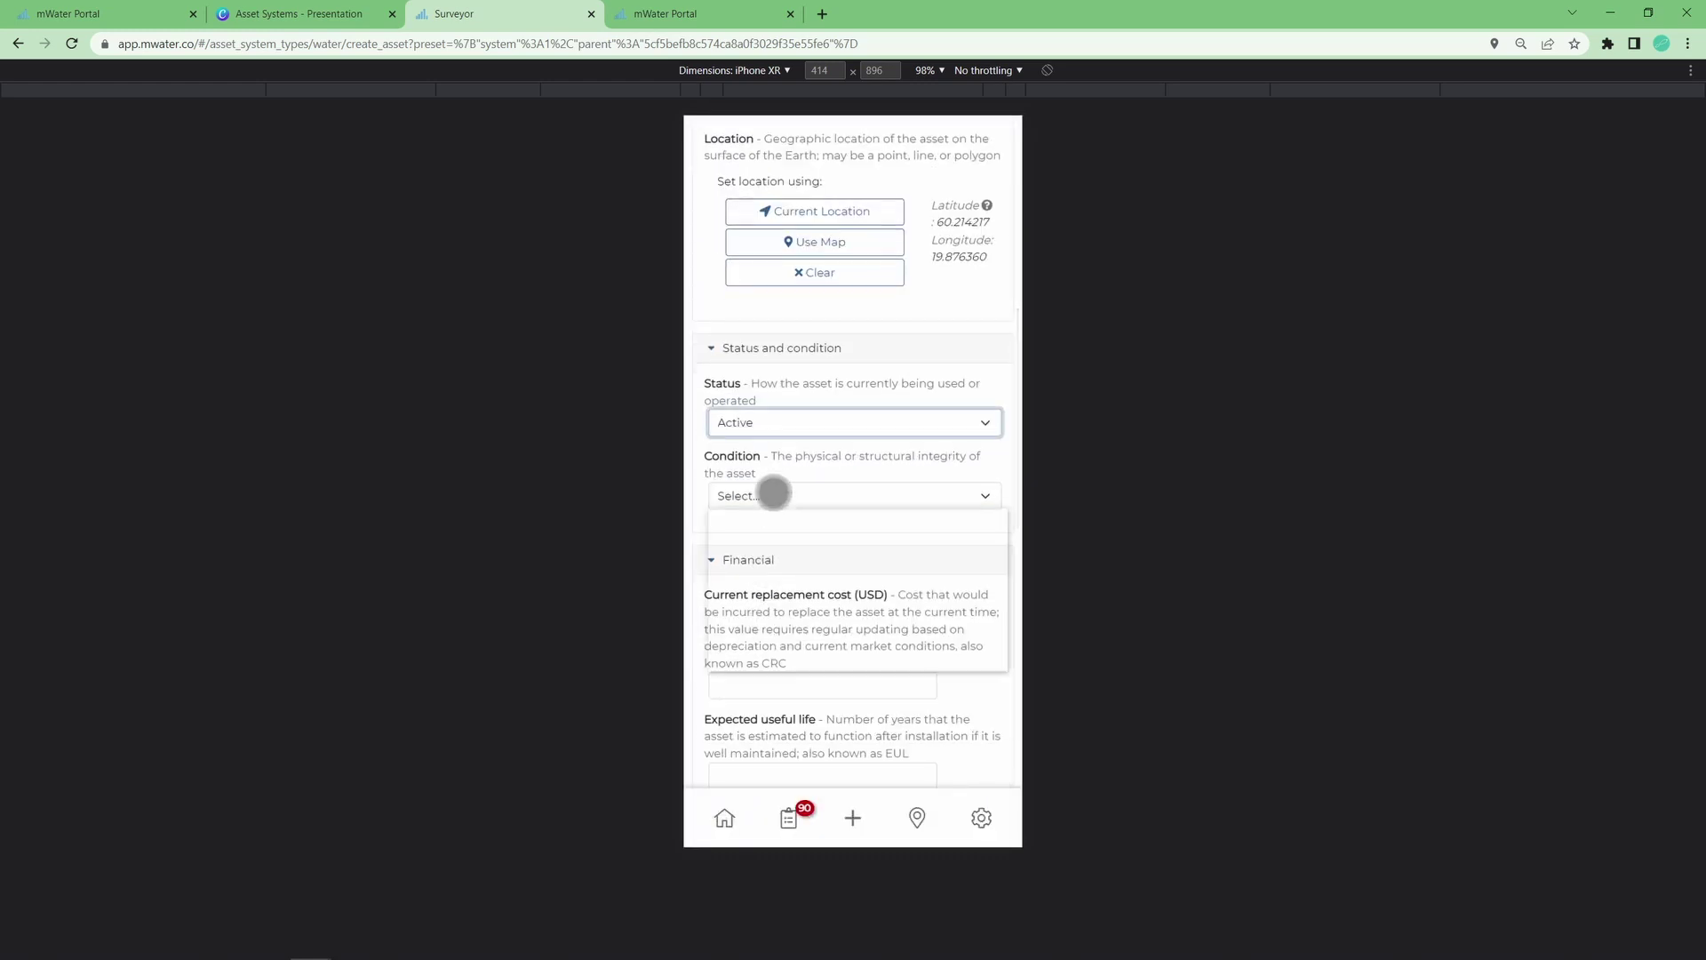
{"action": "left_click", "coordinate": [773, 495]}
{"action": "left_click", "coordinate": [762, 548]}
{"action": "scroll", "coordinate": [761, 553], "scroll_direction": "down", "scroll_amount": 3}
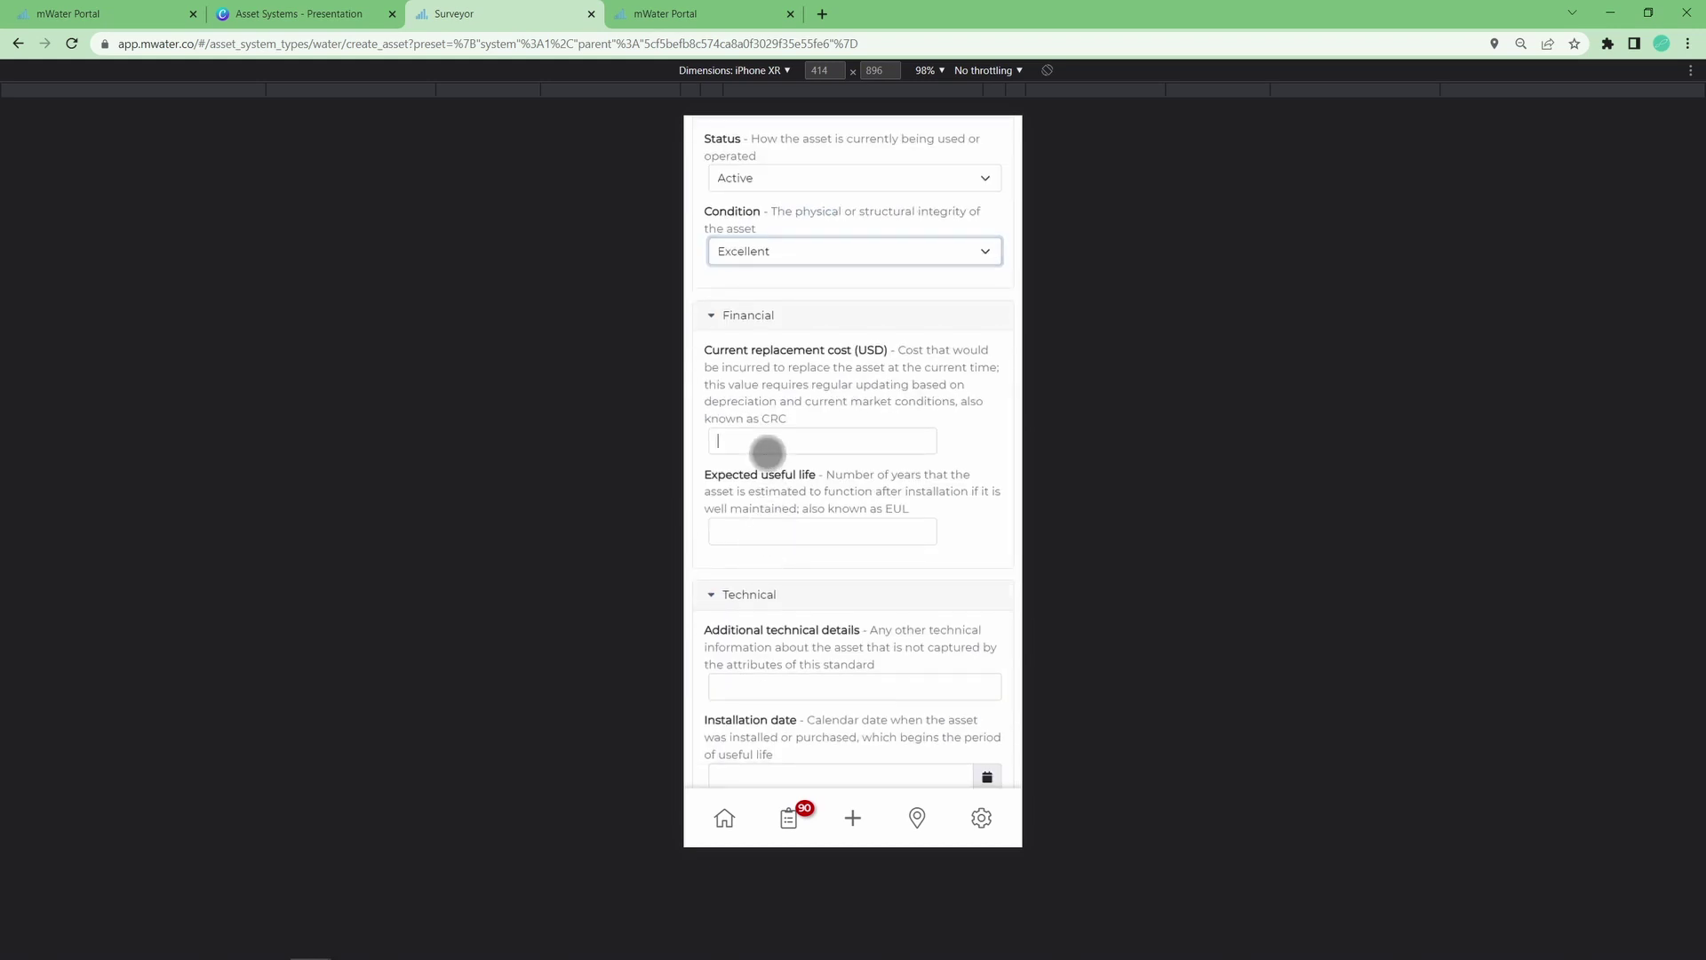
{"action": "left_click", "coordinate": [767, 437]}
{"action": "scroll", "coordinate": [767, 433], "scroll_direction": "down", "scroll_amount": 6}
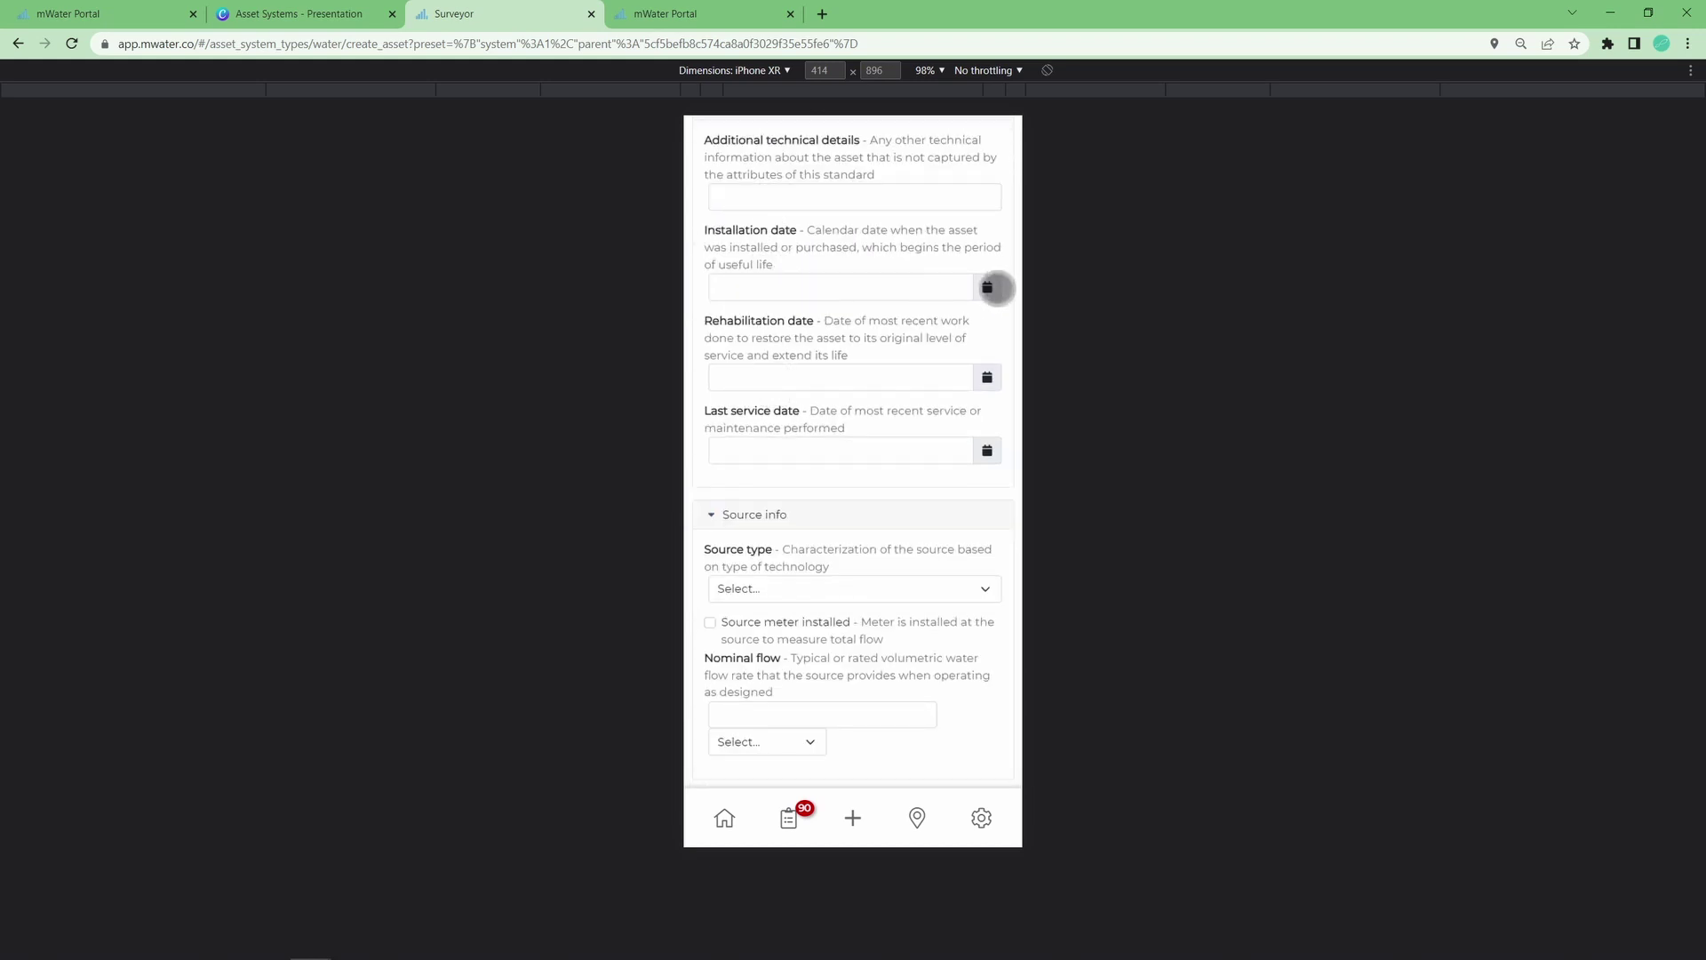
{"action": "scroll", "coordinate": [770, 577], "scroll_direction": "down", "scroll_amount": 1}
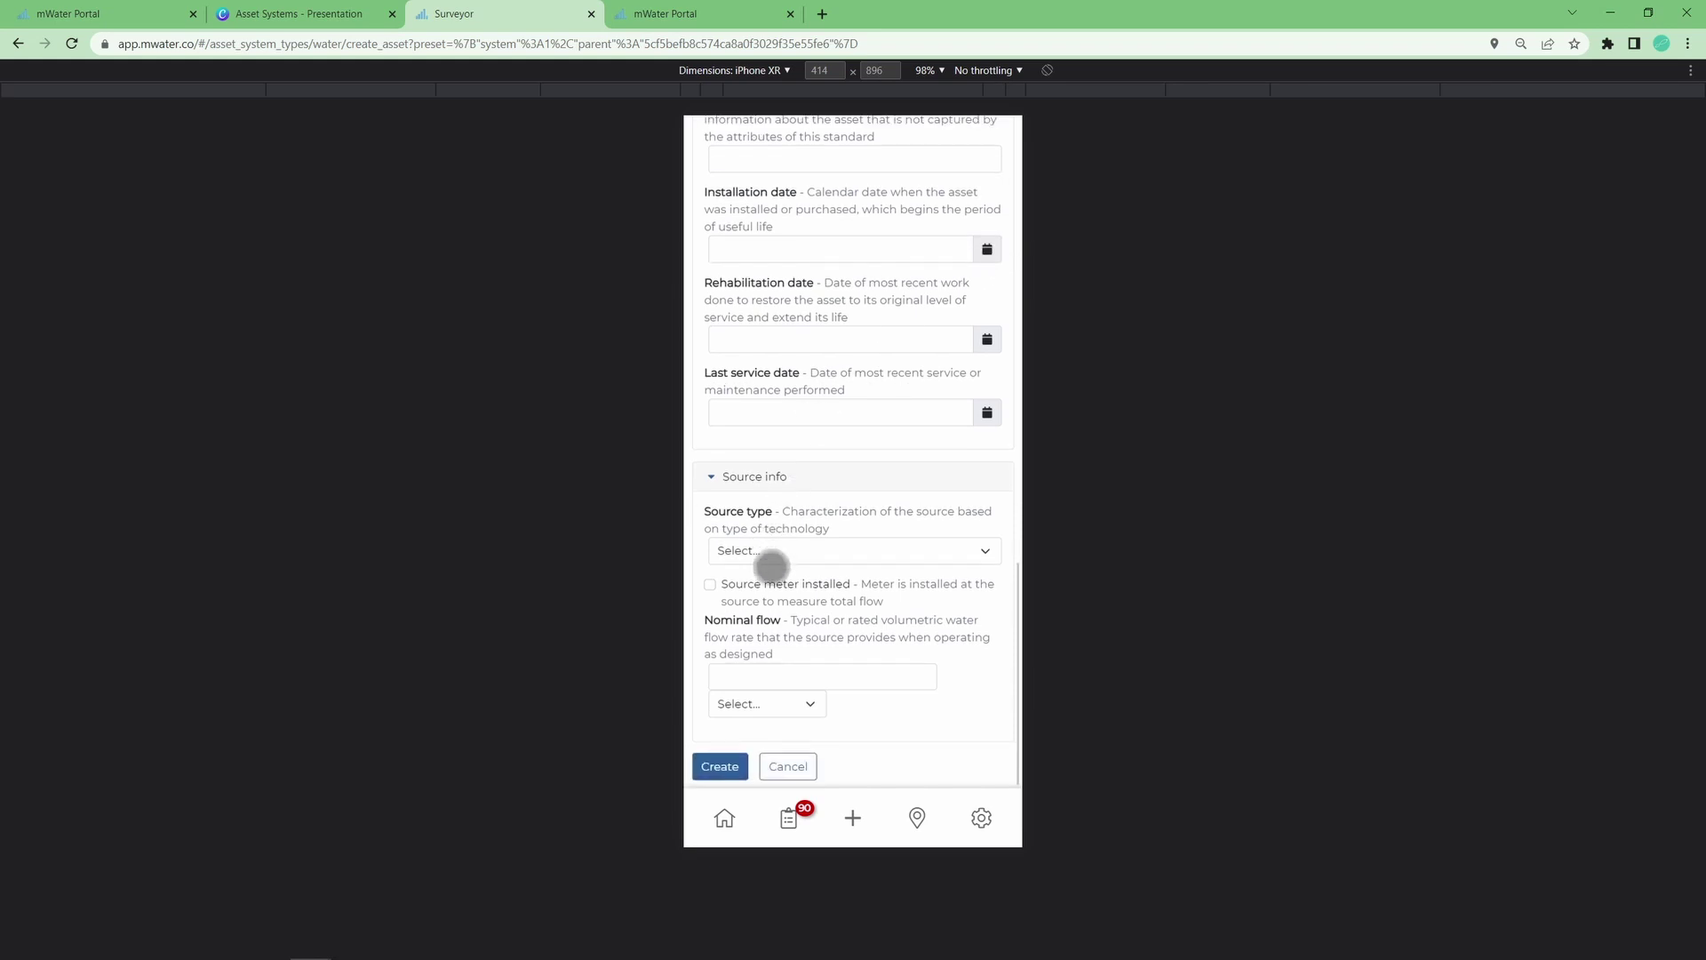
Step: Set the installation date to 2022-01-01
{"action": "left_click", "coordinate": [986, 249]}
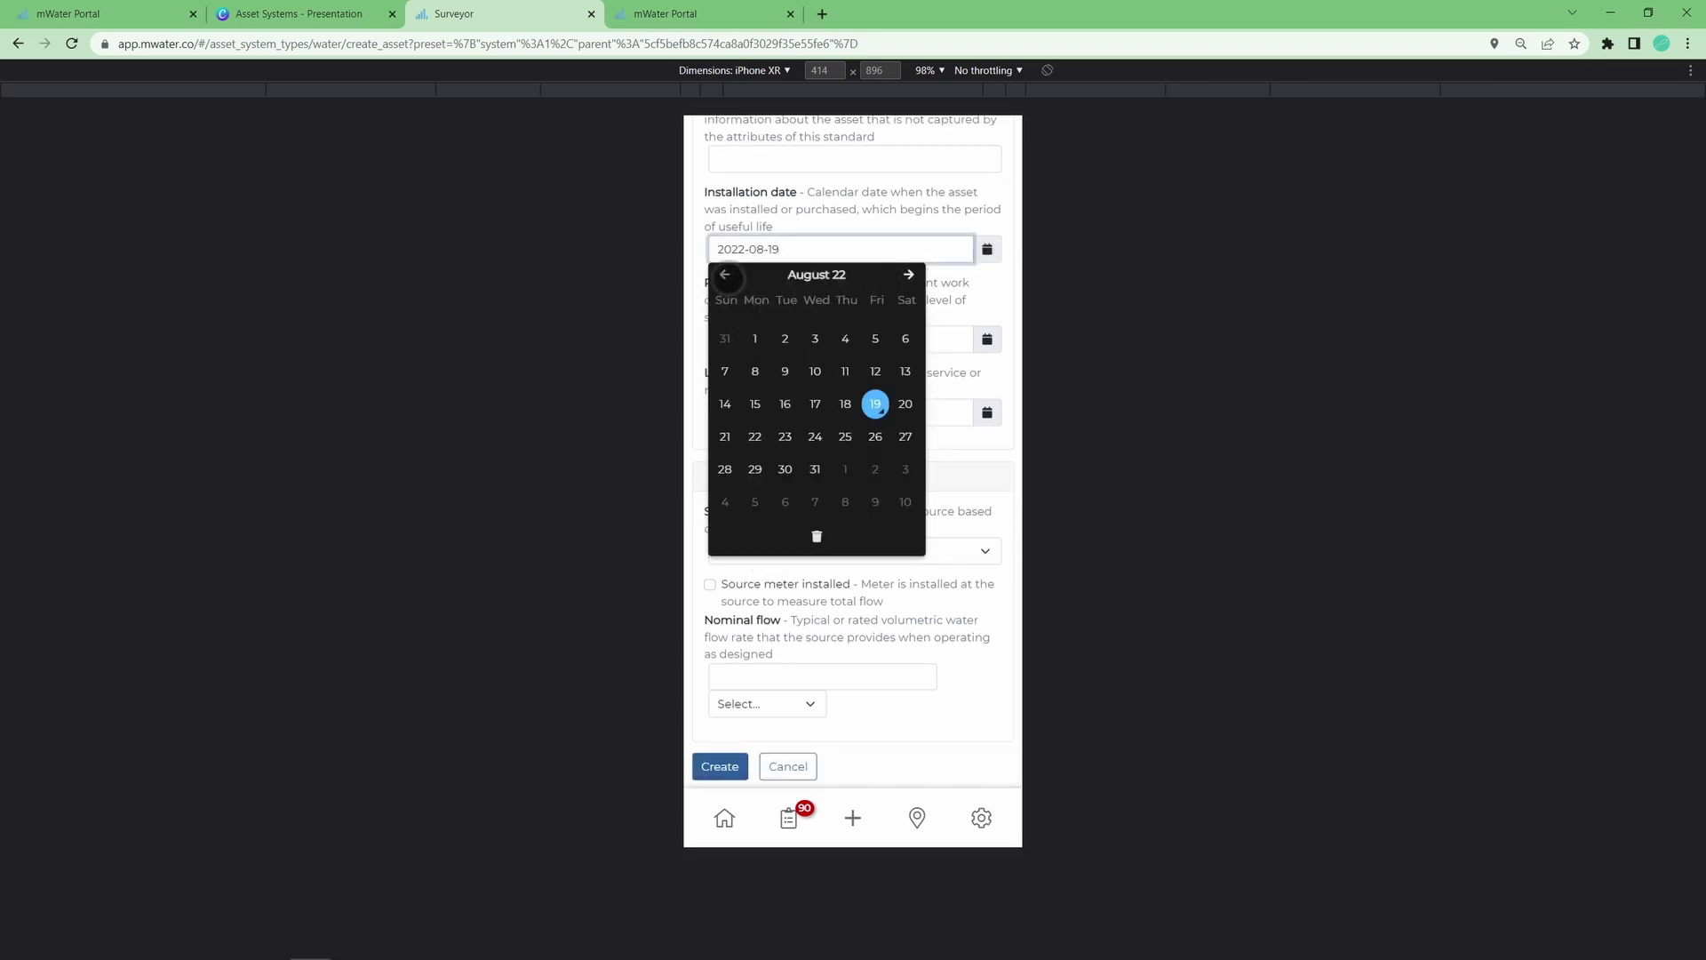
{"action": "left_click", "coordinate": [725, 275]}
{"action": "left_click", "coordinate": [725, 275]}
{"action": "left_click", "coordinate": [725, 274]}
{"action": "left_click", "coordinate": [725, 275]}
{"action": "left_click", "coordinate": [725, 275]}
{"action": "left_click", "coordinate": [725, 274]}
{"action": "left_click", "coordinate": [725, 275]}
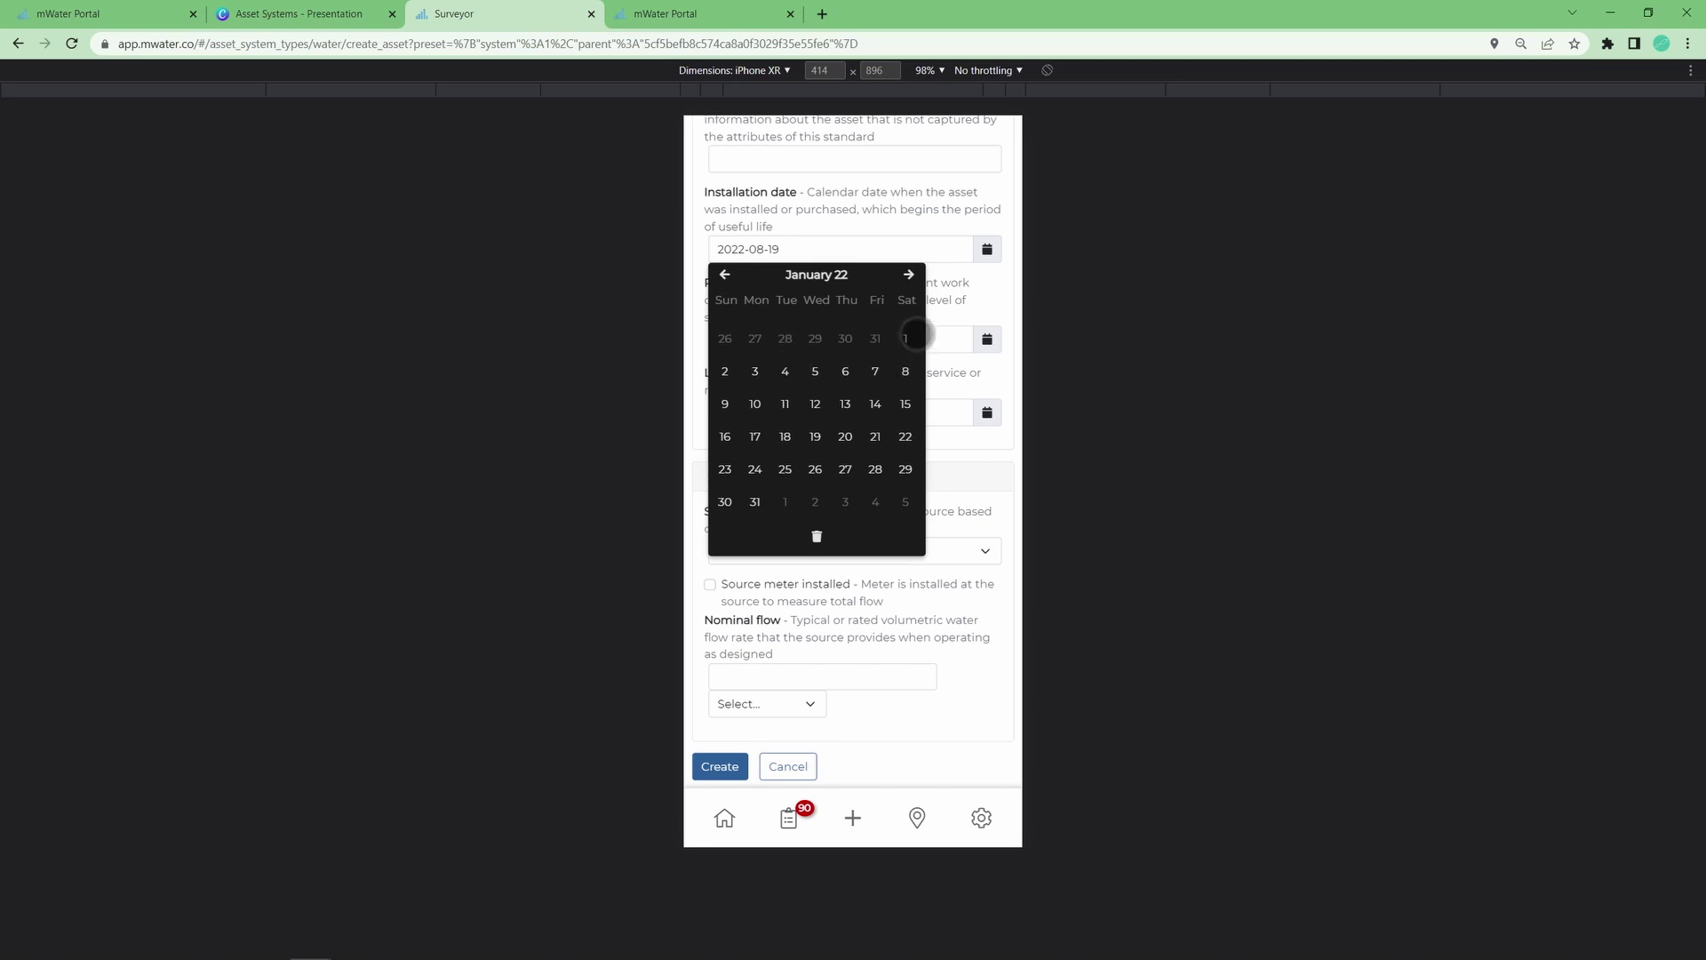
{"action": "left_click", "coordinate": [914, 335]}
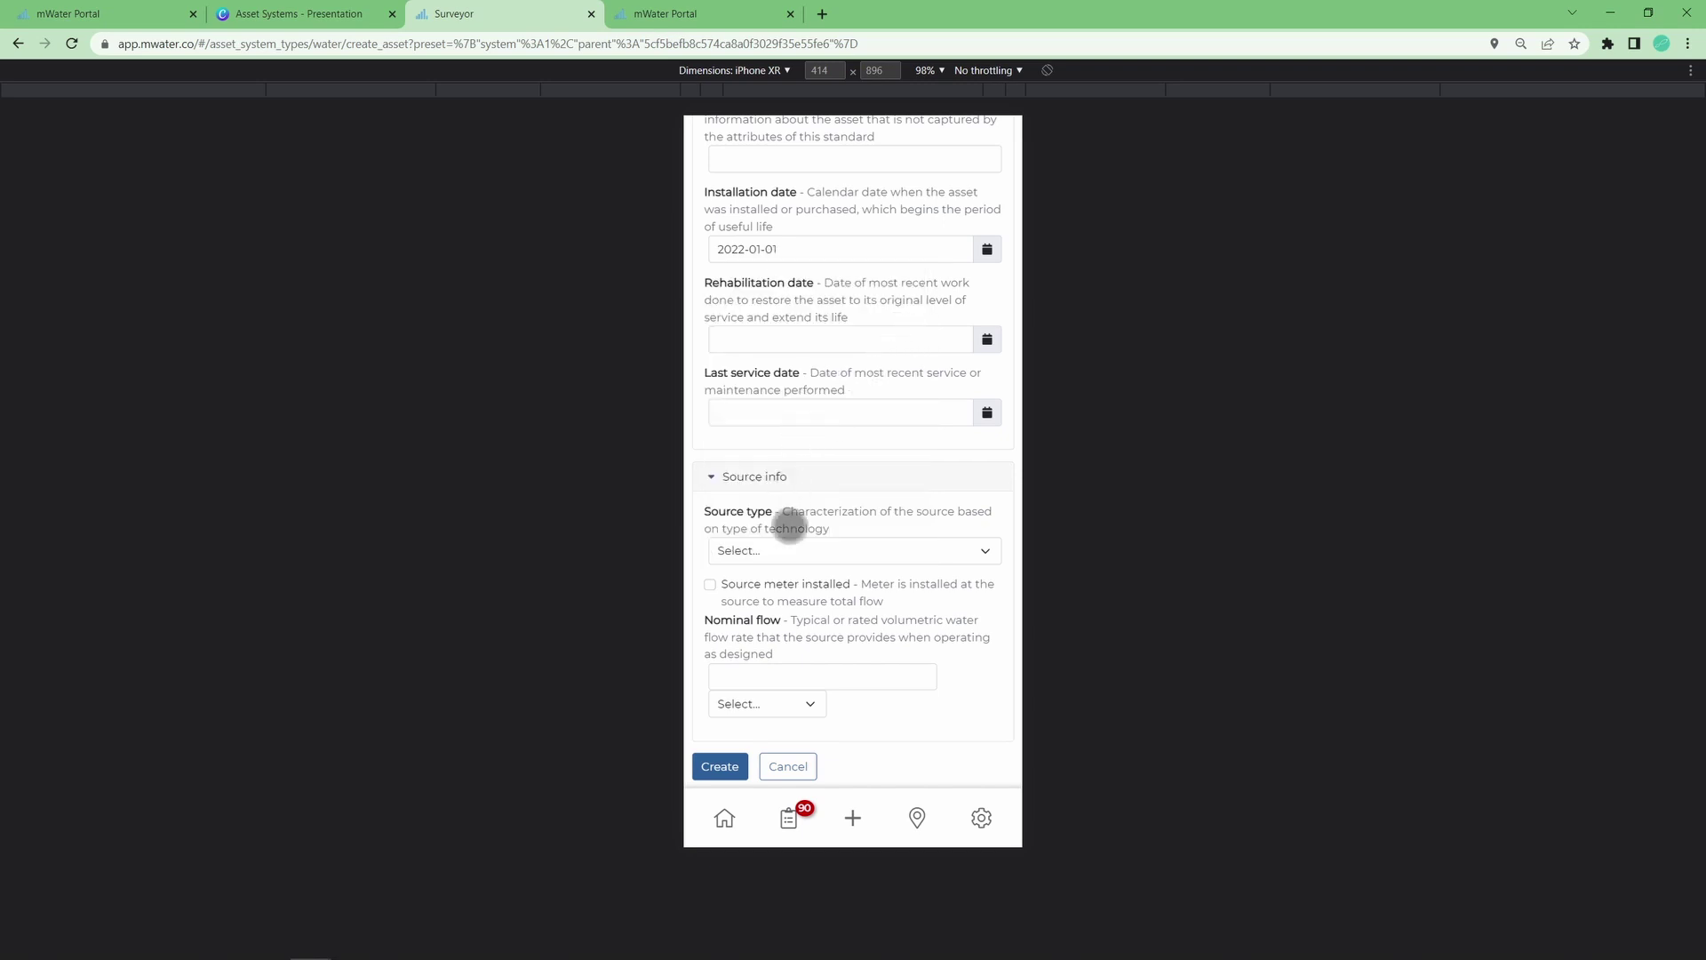
Step: Make the source a Borehole with its well depth measured in metres
{"action": "left_click", "coordinate": [766, 551]}
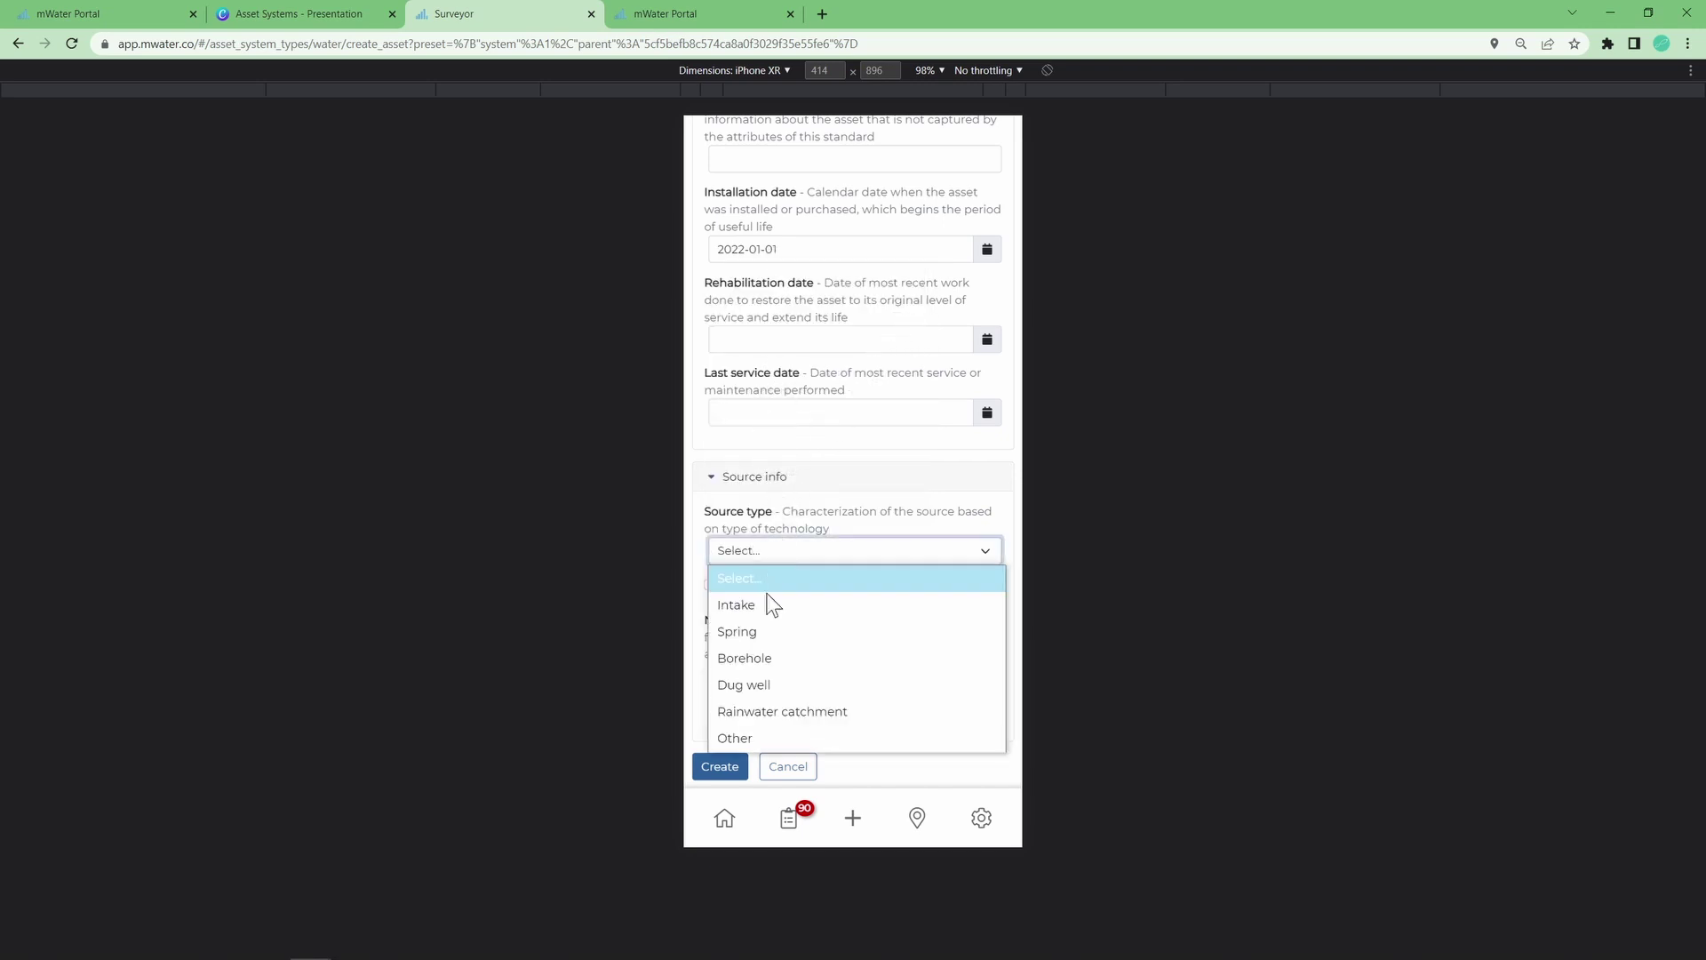
{"action": "left_click", "coordinate": [755, 659]}
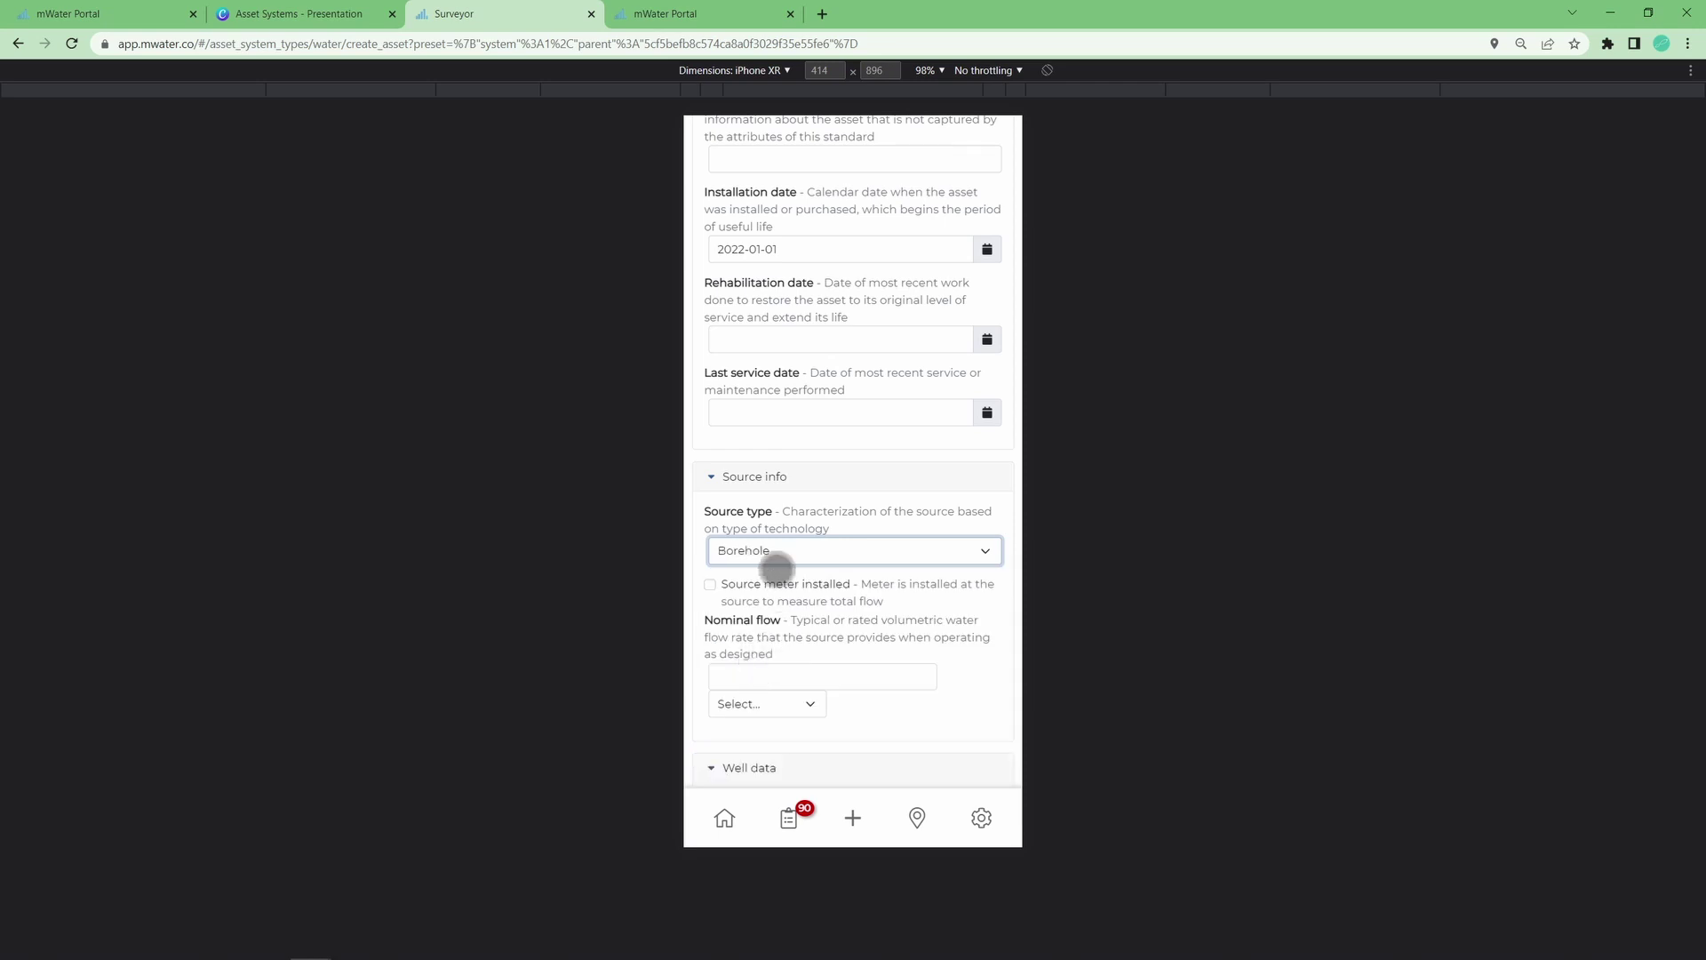
{"action": "scroll", "coordinate": [773, 579], "scroll_direction": "down", "scroll_amount": 5}
{"action": "left_click", "coordinate": [778, 448]}
{"action": "left_click", "coordinate": [738, 478]}
{"action": "left_click", "coordinate": [737, 513]}
{"action": "scroll", "coordinate": [774, 459], "scroll_direction": "down", "scroll_amount": 4}
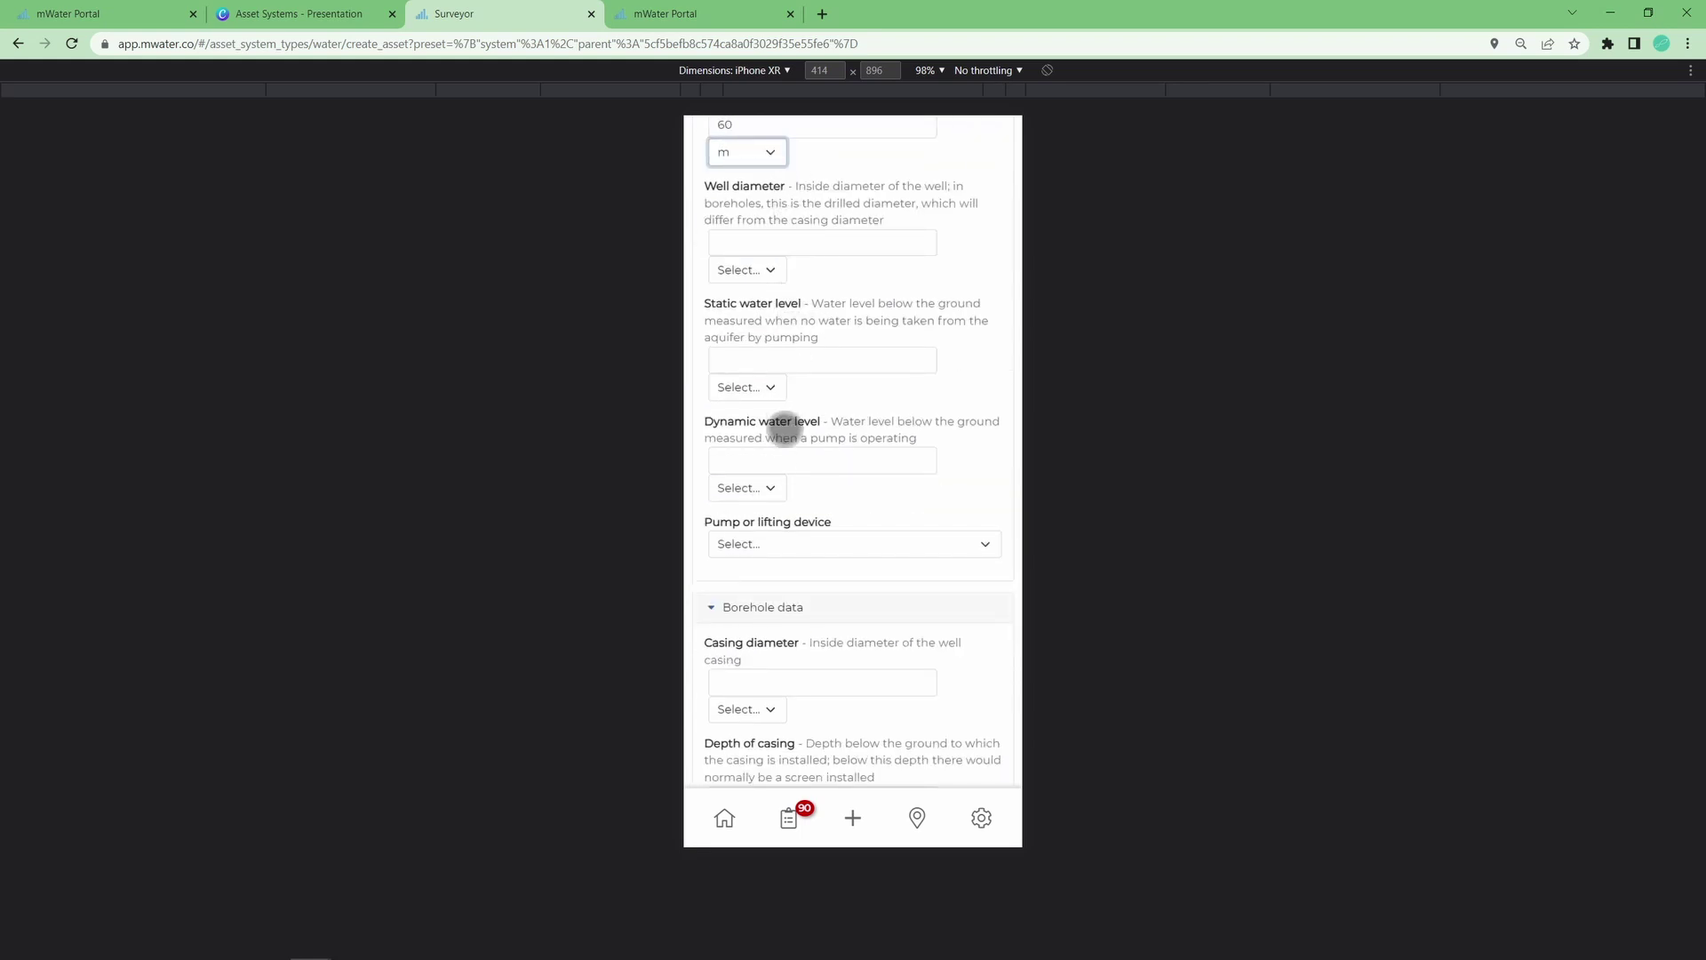
{"action": "scroll", "coordinate": [790, 444], "scroll_direction": "down", "scroll_amount": 2}
{"action": "scroll", "coordinate": [808, 444], "scroll_direction": "down", "scroll_amount": 4}
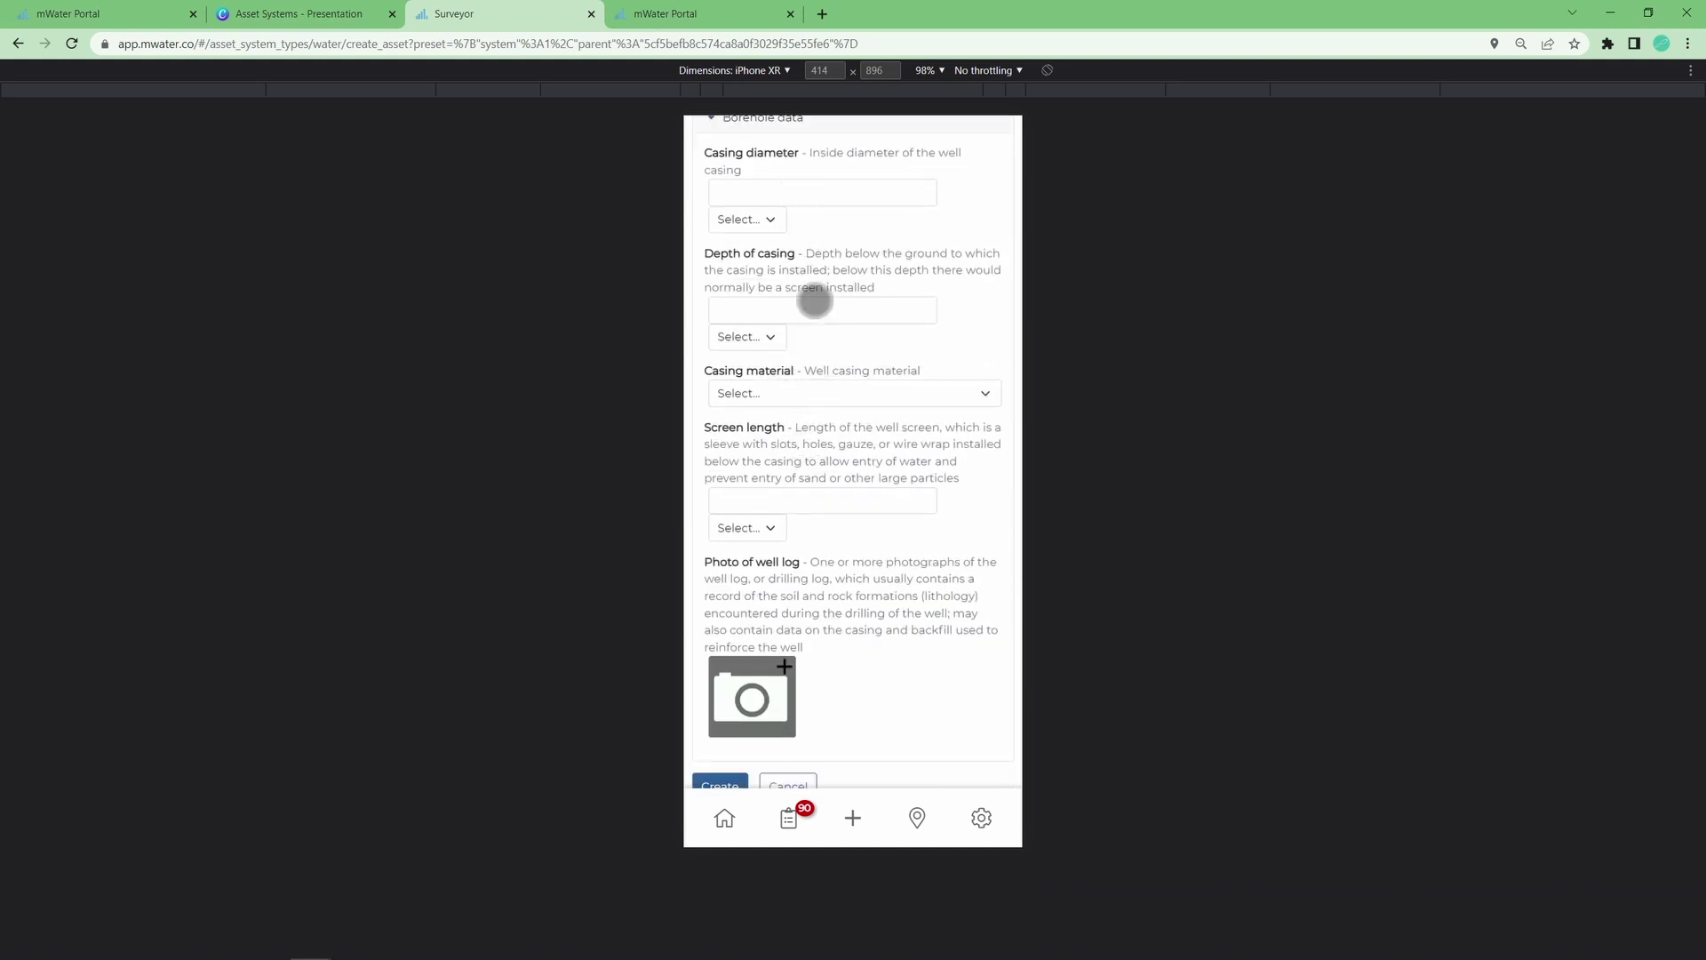
{"action": "scroll", "coordinate": [795, 445], "scroll_direction": "down", "scroll_amount": 1}
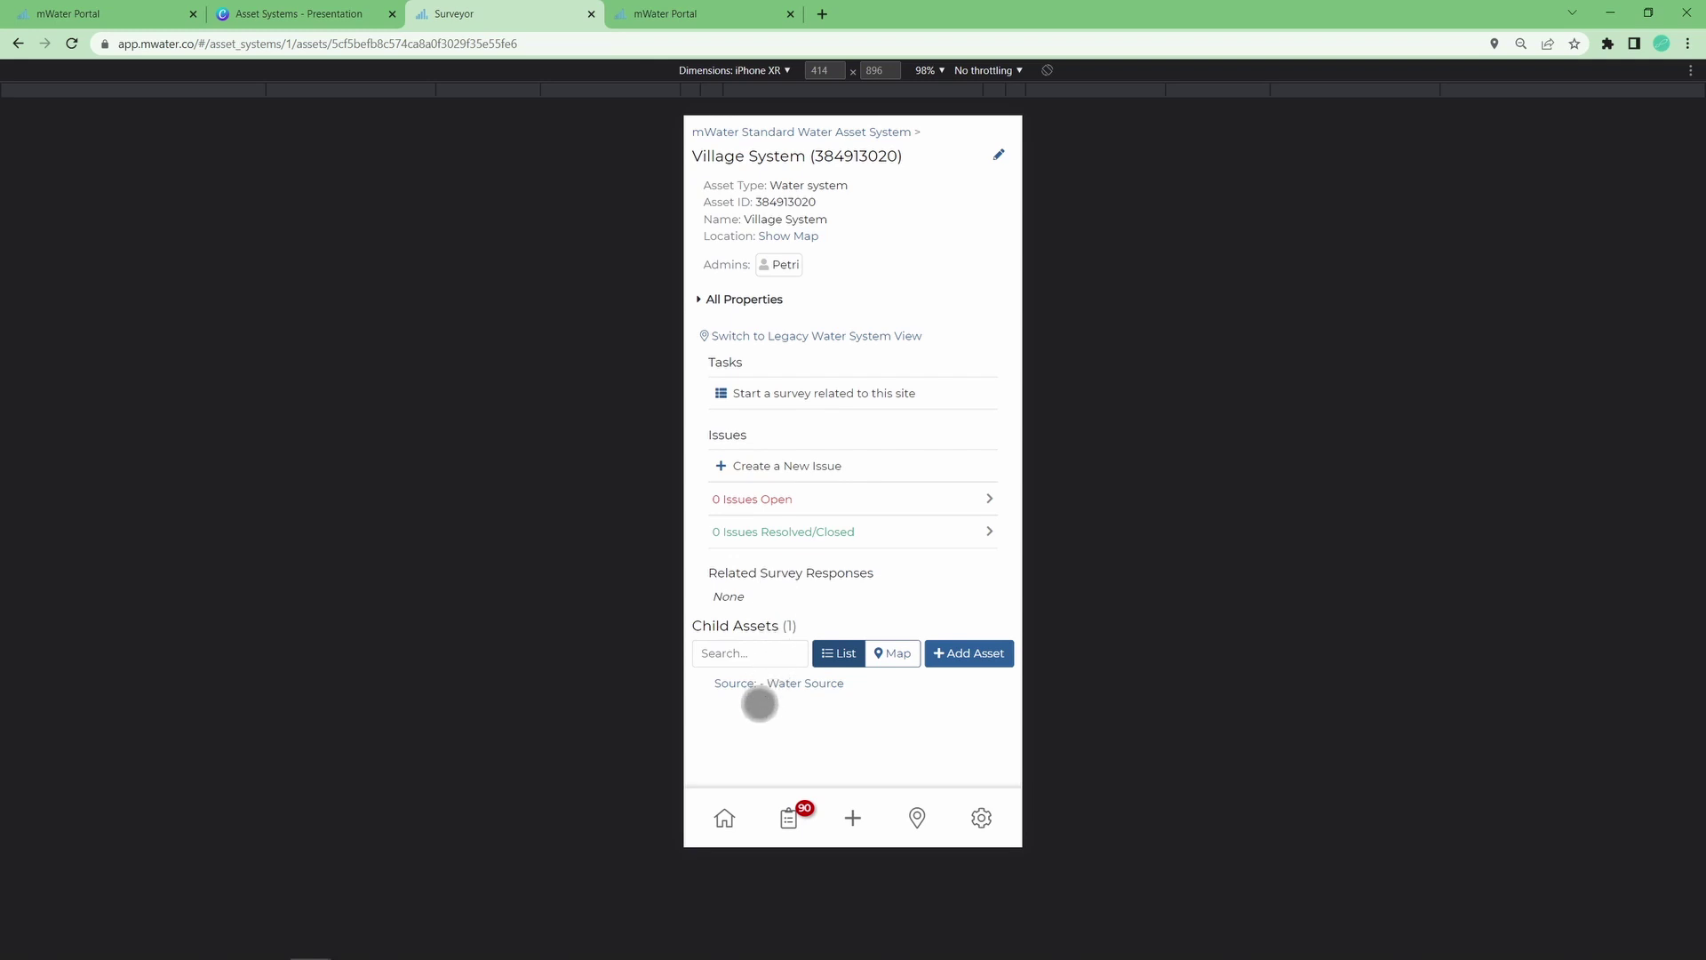
Step: Add a Pump named Borehole pump as a child of Water Source
{"action": "left_click", "coordinate": [759, 689]}
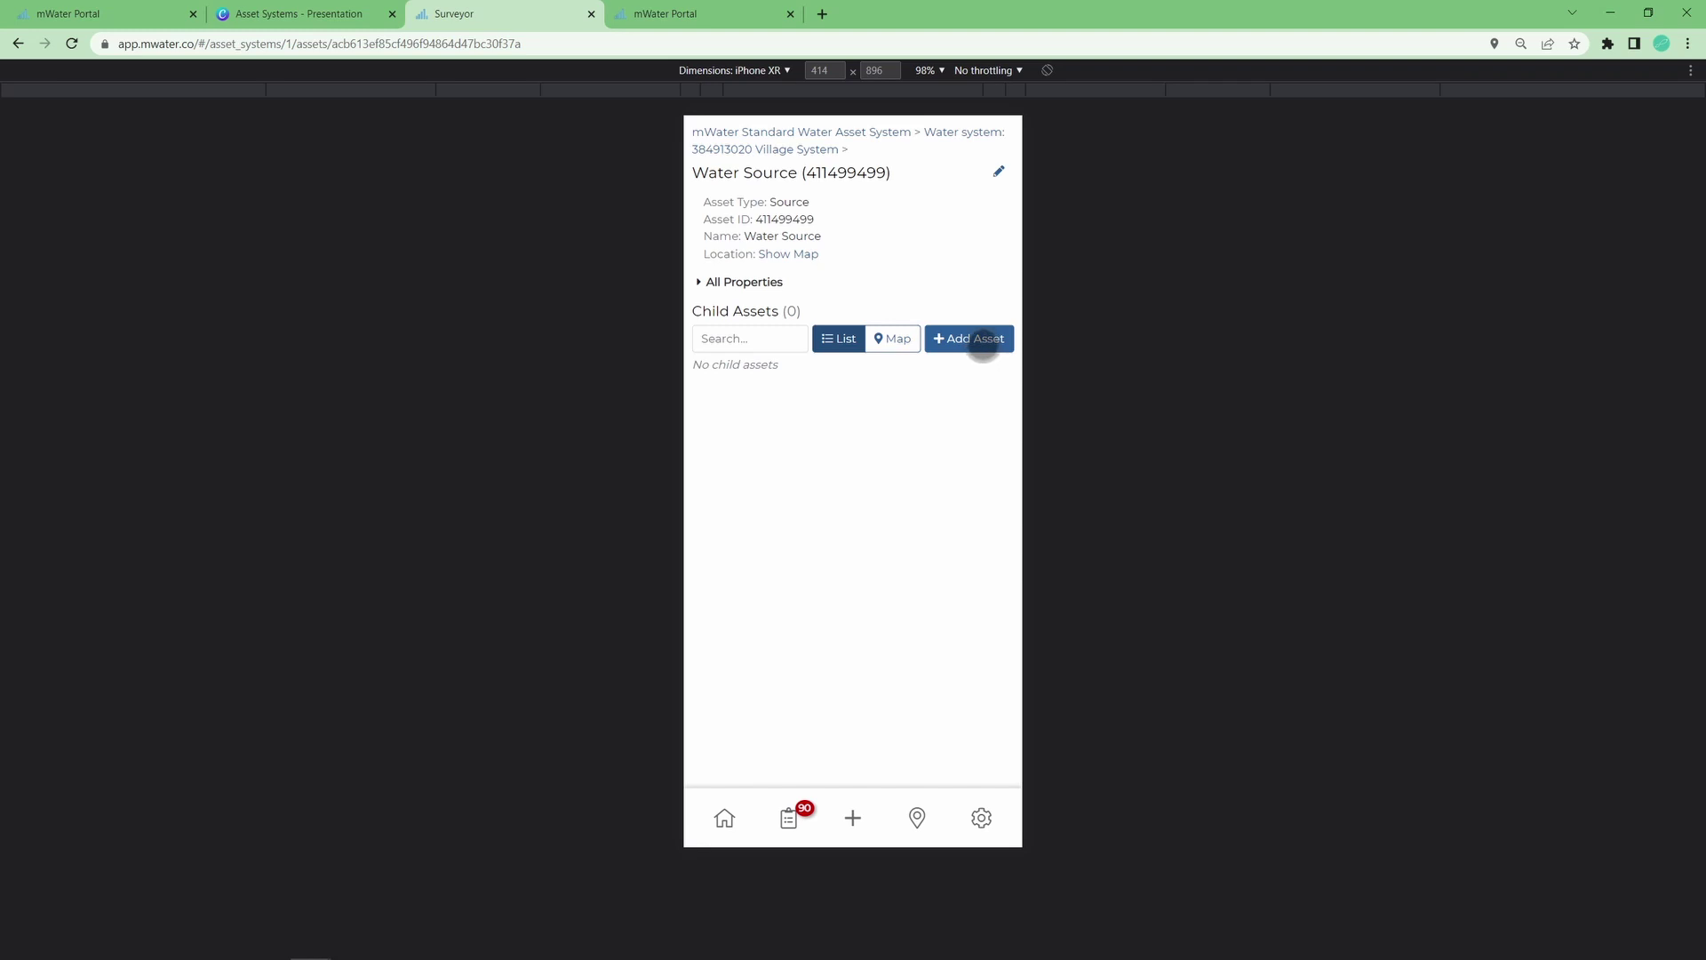
{"action": "left_click", "coordinate": [980, 343]}
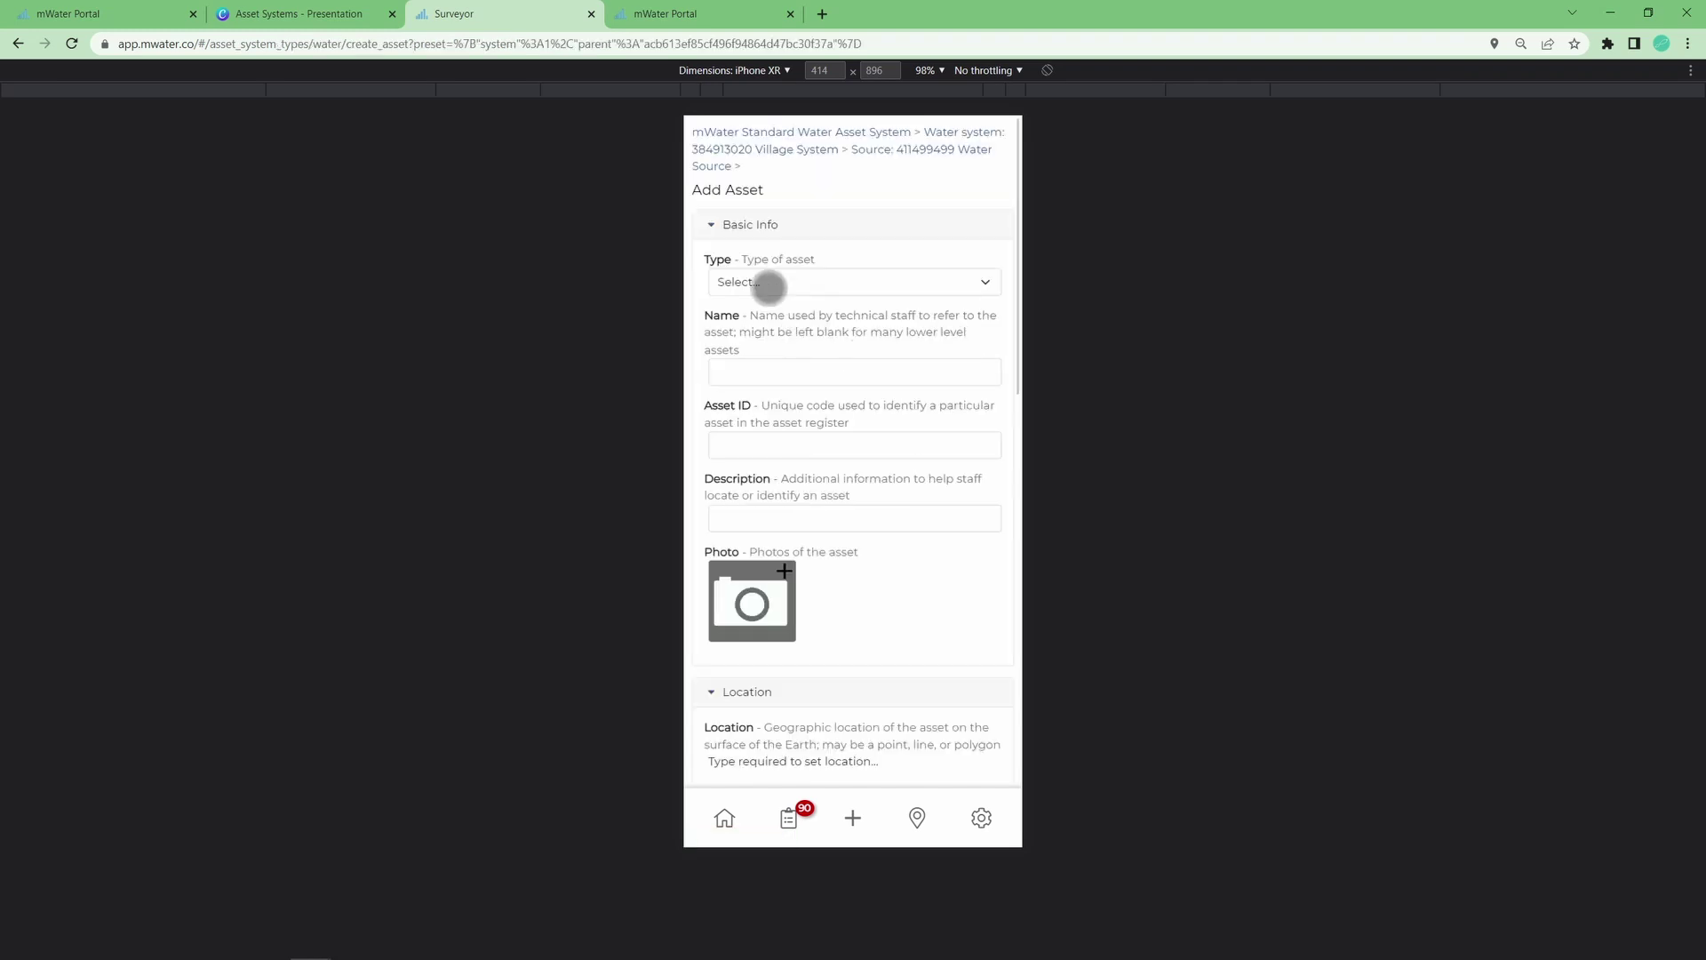
{"action": "left_click", "coordinate": [765, 283]}
{"action": "left_click", "coordinate": [745, 402]}
{"action": "left_click", "coordinate": [745, 371]}
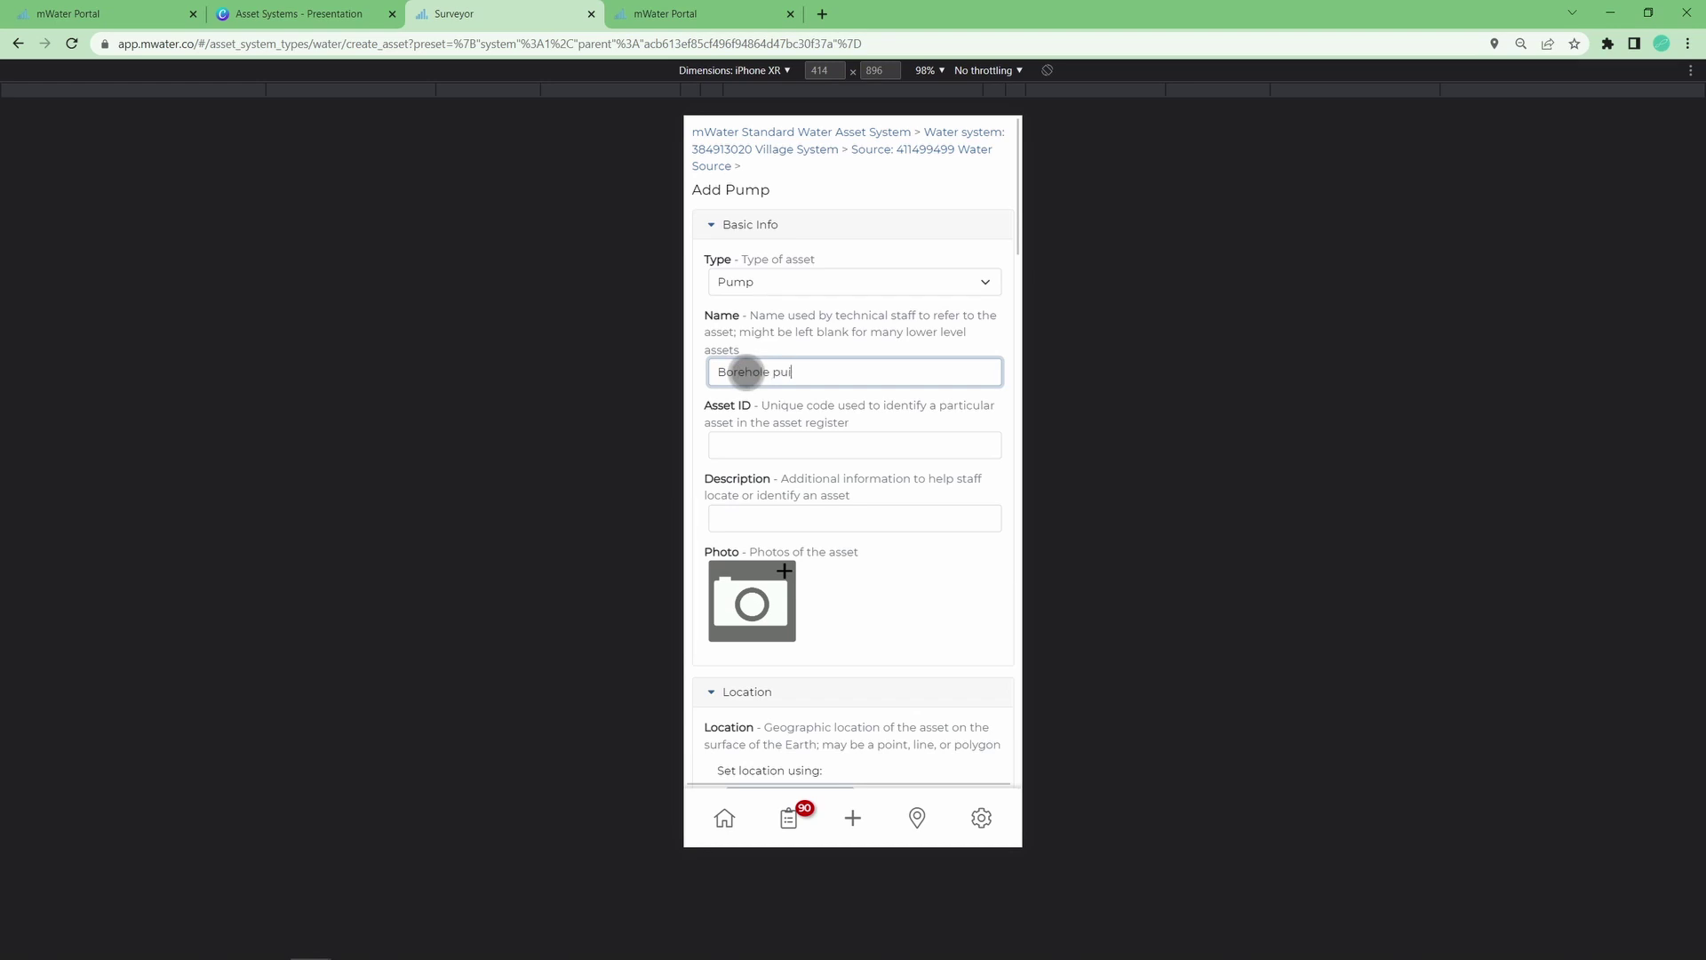
{"action": "type", "text": "Borehole pump"}
Step: Place and save the pump's map location and set its status to Active
{"action": "scroll", "coordinate": [830, 487], "scroll_direction": "down", "scroll_amount": 3}
{"action": "left_click", "coordinate": [807, 666]}
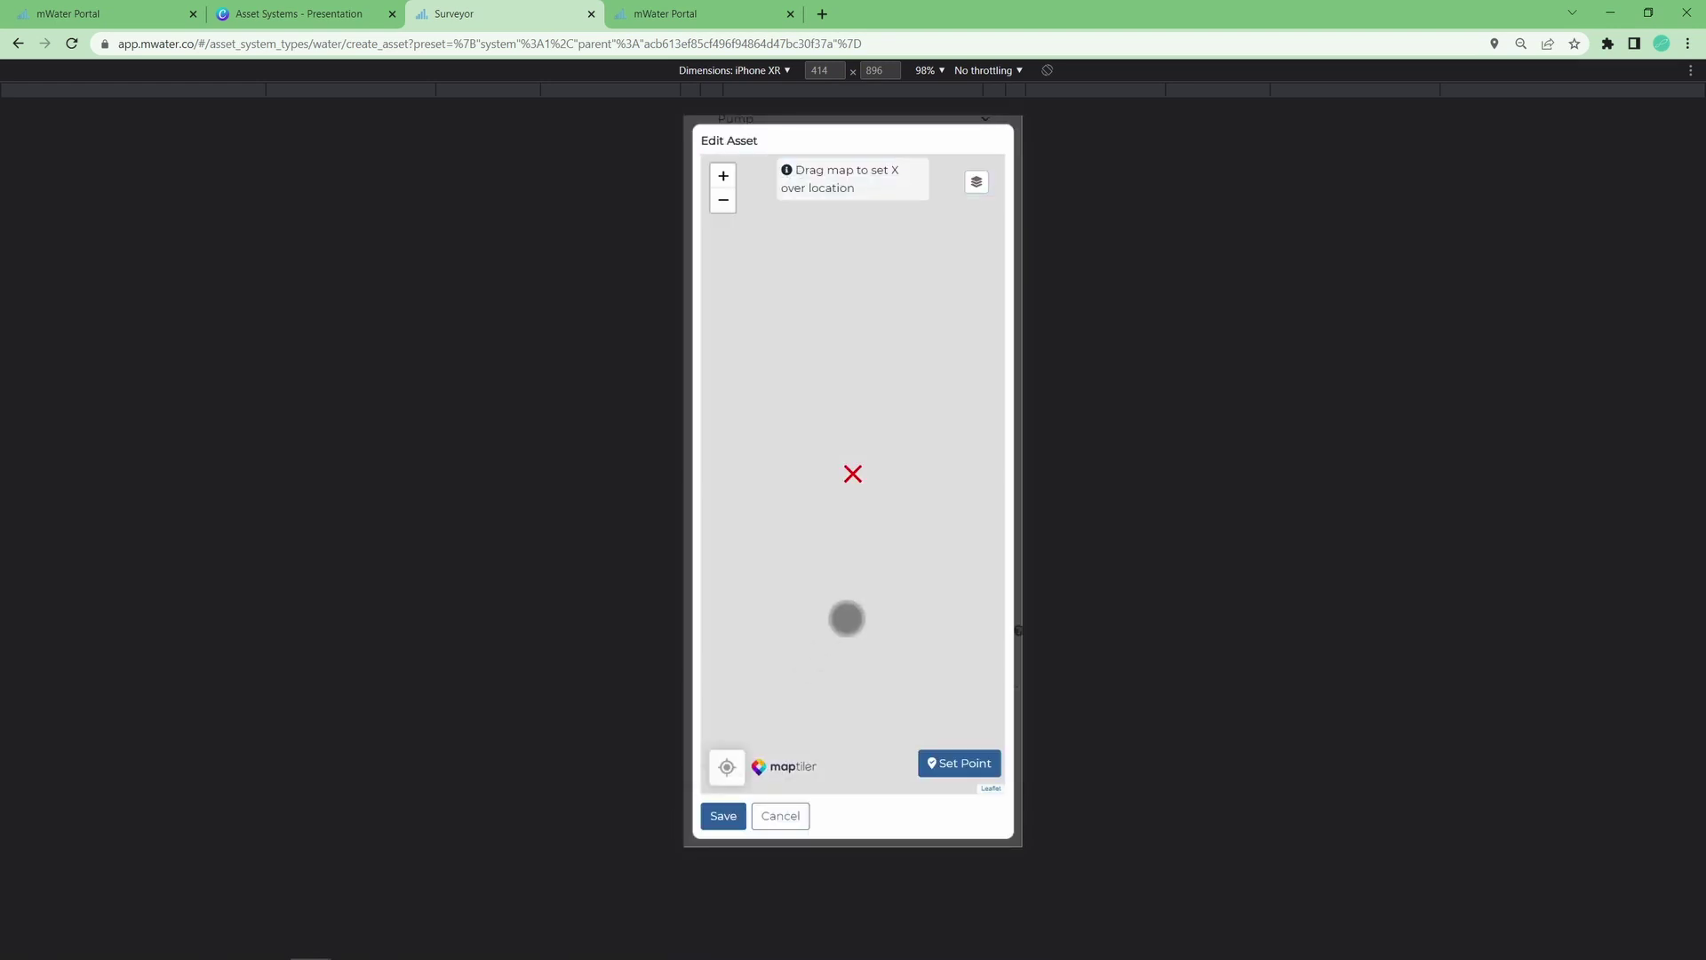
{"action": "left_click", "coordinate": [949, 762]}
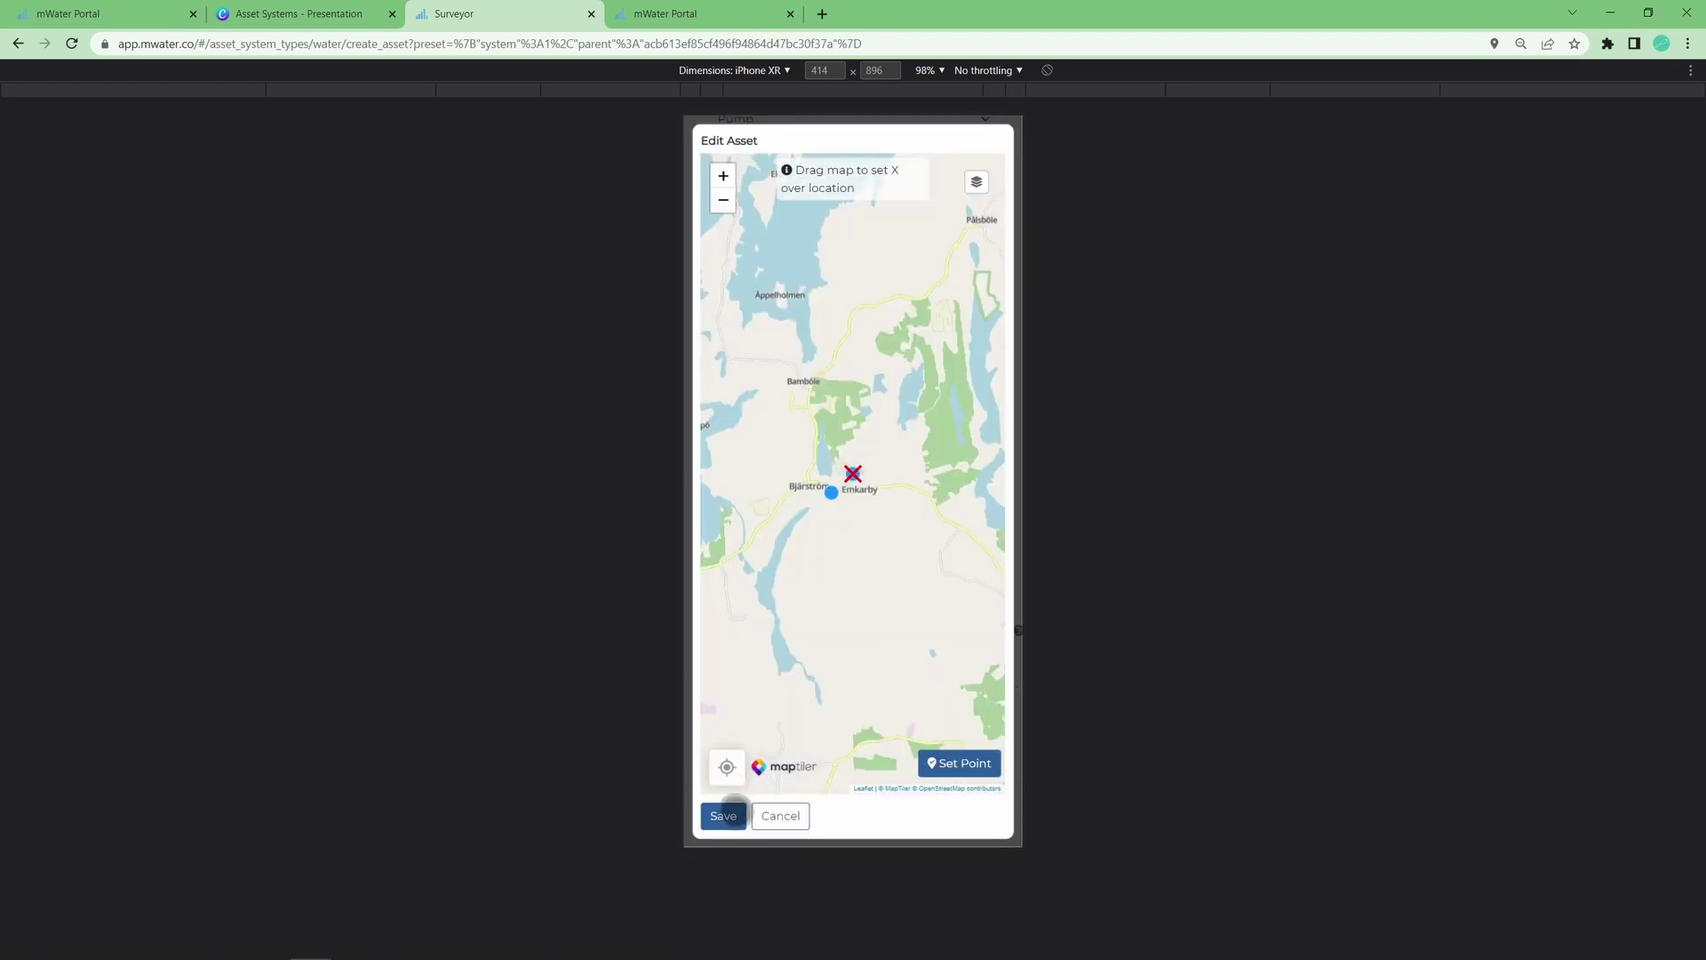
{"action": "left_click", "coordinate": [721, 815]}
{"action": "scroll", "coordinate": [826, 622], "scroll_direction": "down", "scroll_amount": 3}
{"action": "left_click", "coordinate": [803, 526]}
{"action": "left_click", "coordinate": [786, 562]}
Step: Set the pump type to Axial flow and create the Borehole pump asset
{"action": "scroll", "coordinate": [783, 579], "scroll_direction": "down", "scroll_amount": 1}
{"action": "scroll", "coordinate": [783, 580], "scroll_direction": "down", "scroll_amount": 6}
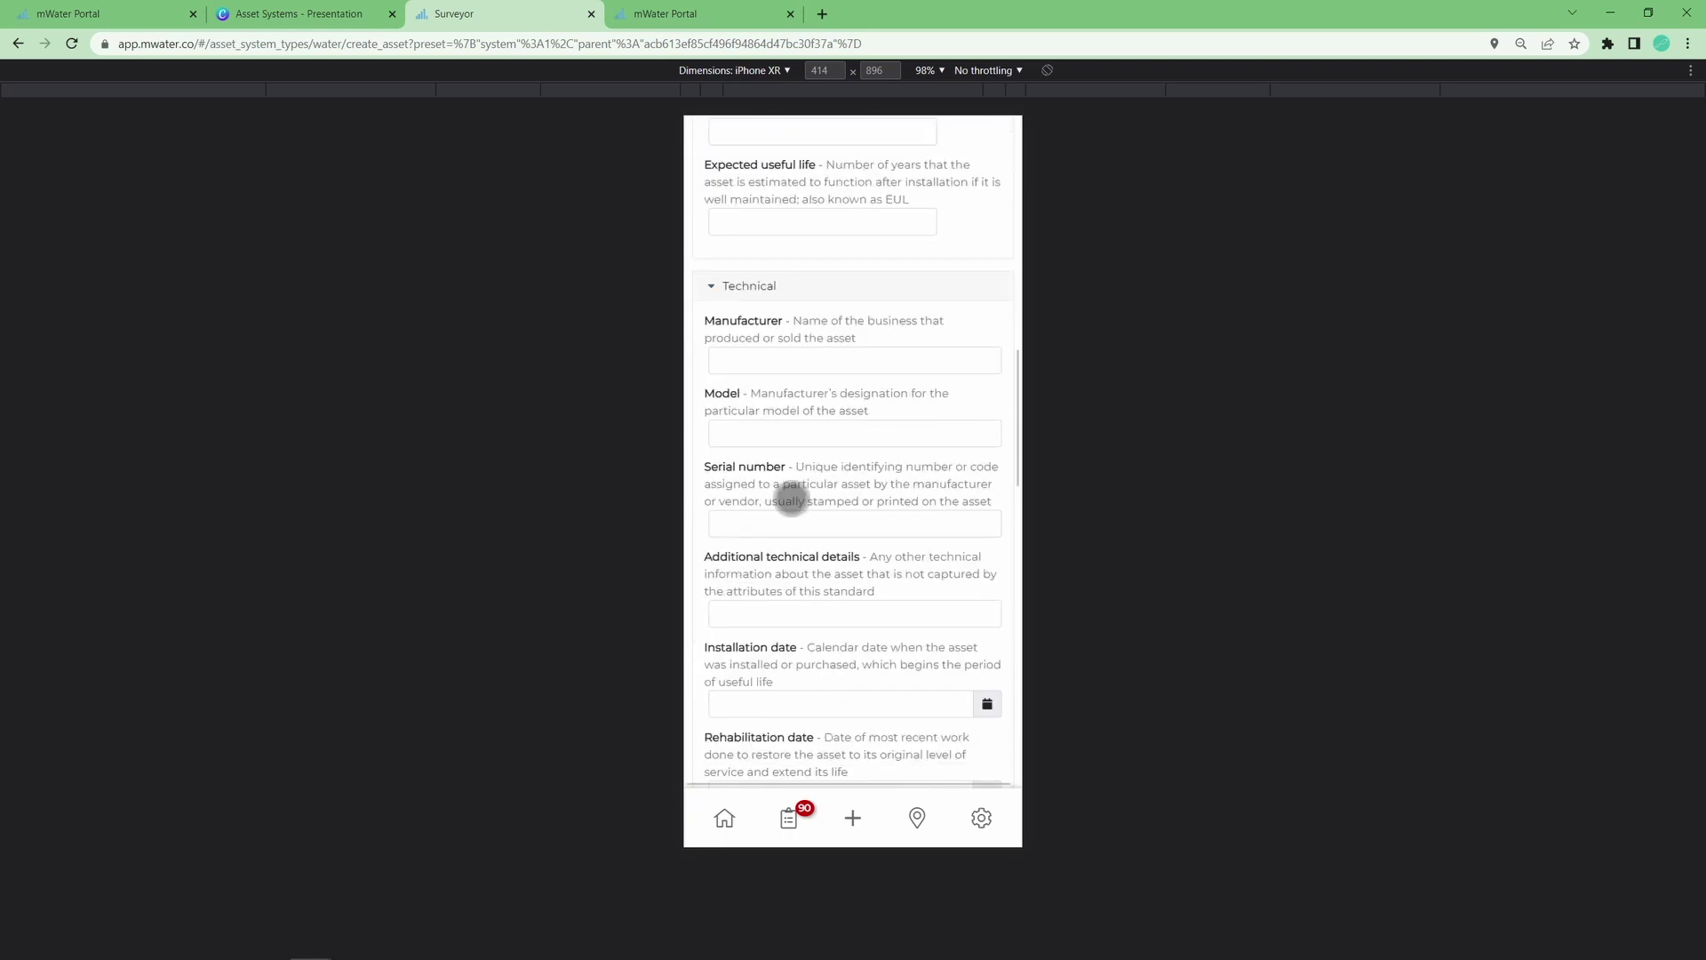
{"action": "scroll", "coordinate": [791, 415], "scroll_direction": "down", "scroll_amount": 3}
{"action": "scroll", "coordinate": [791, 427], "scroll_direction": "down", "scroll_amount": 3}
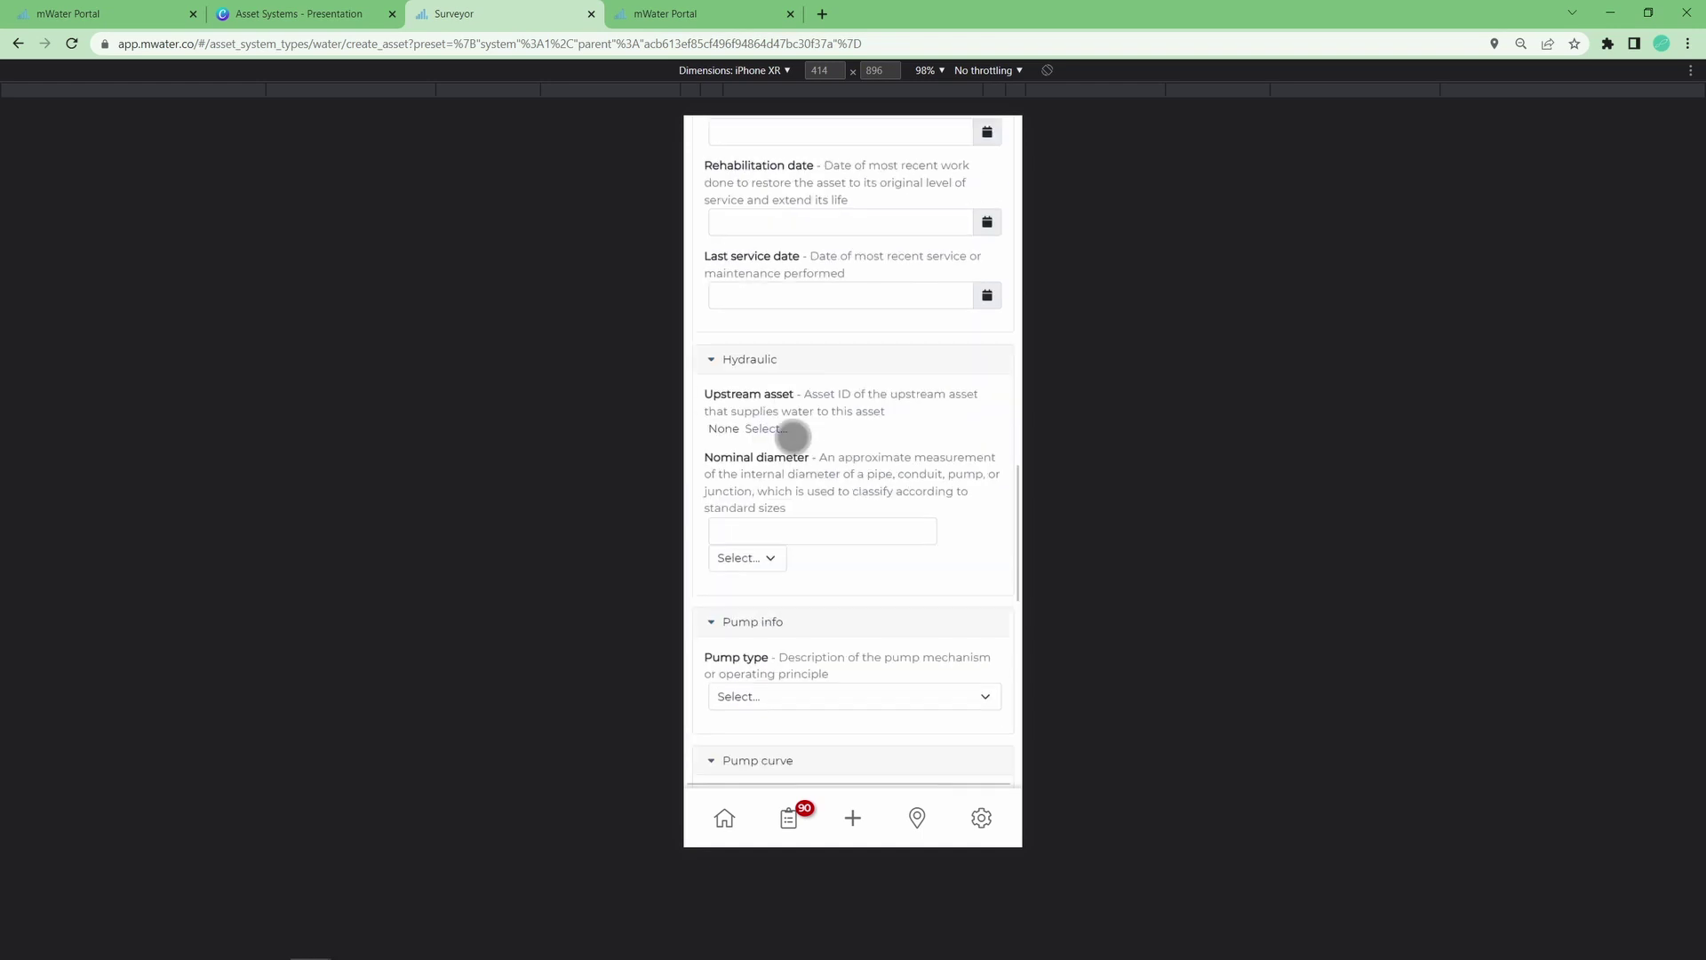
{"action": "scroll", "coordinate": [791, 440], "scroll_direction": "down", "scroll_amount": 2}
{"action": "left_click", "coordinate": [788, 531]}
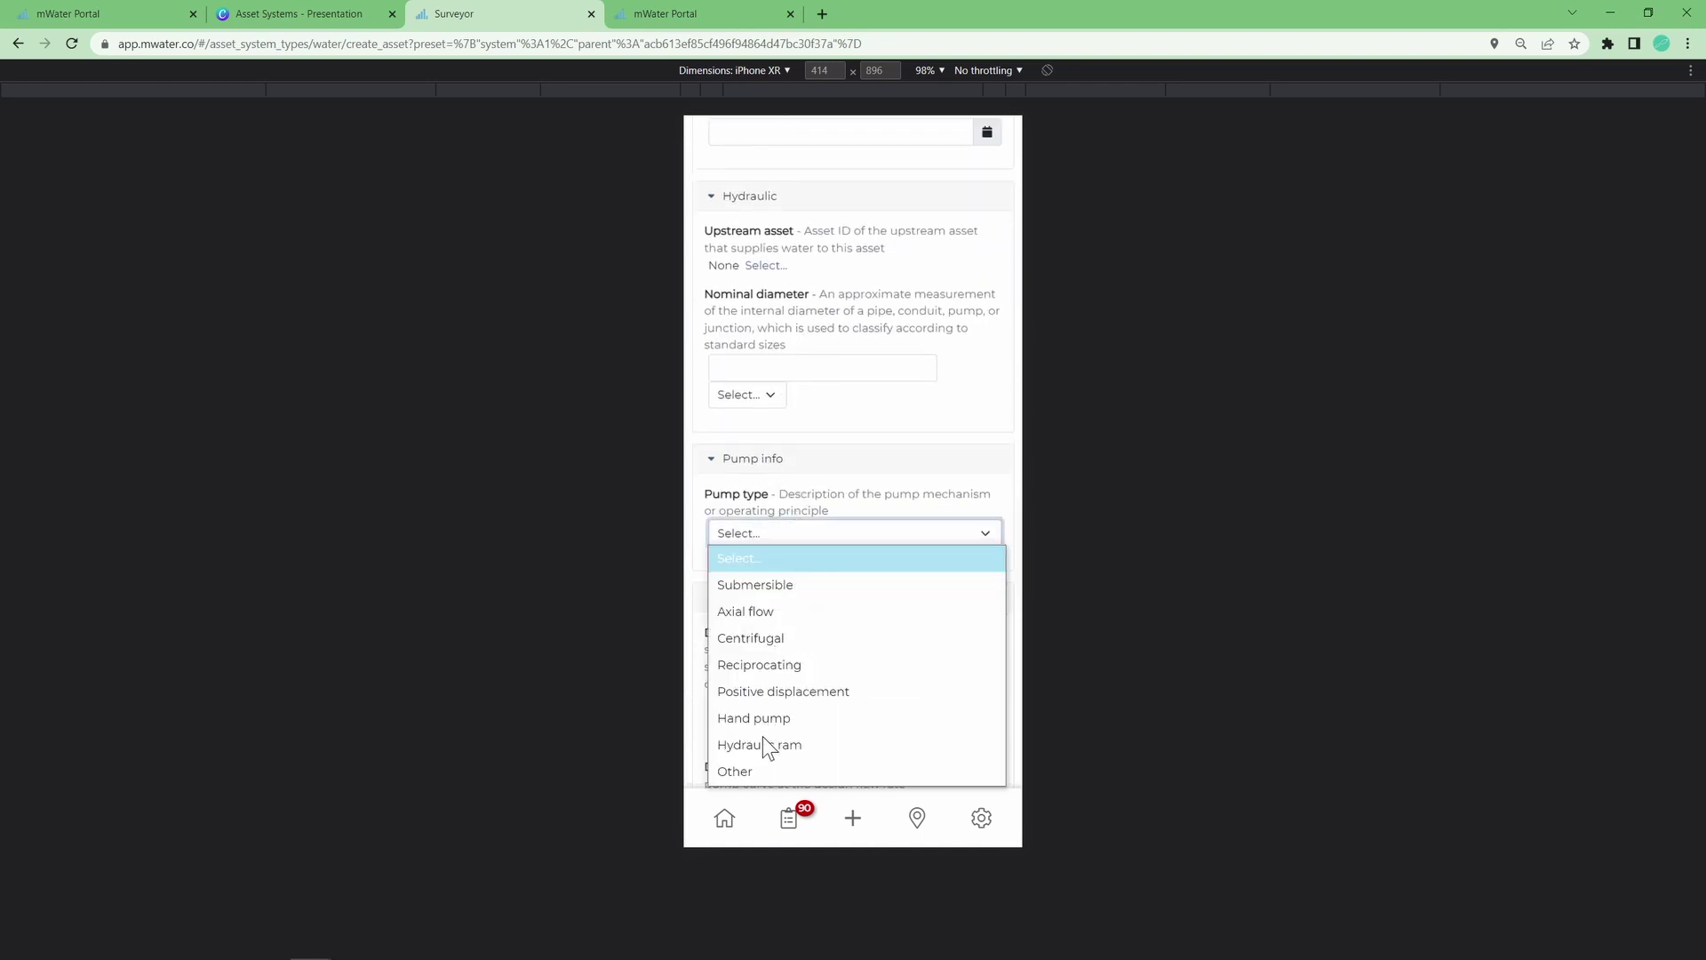
{"action": "left_click", "coordinate": [761, 611]}
{"action": "scroll", "coordinate": [762, 605], "scroll_direction": "down", "scroll_amount": 7}
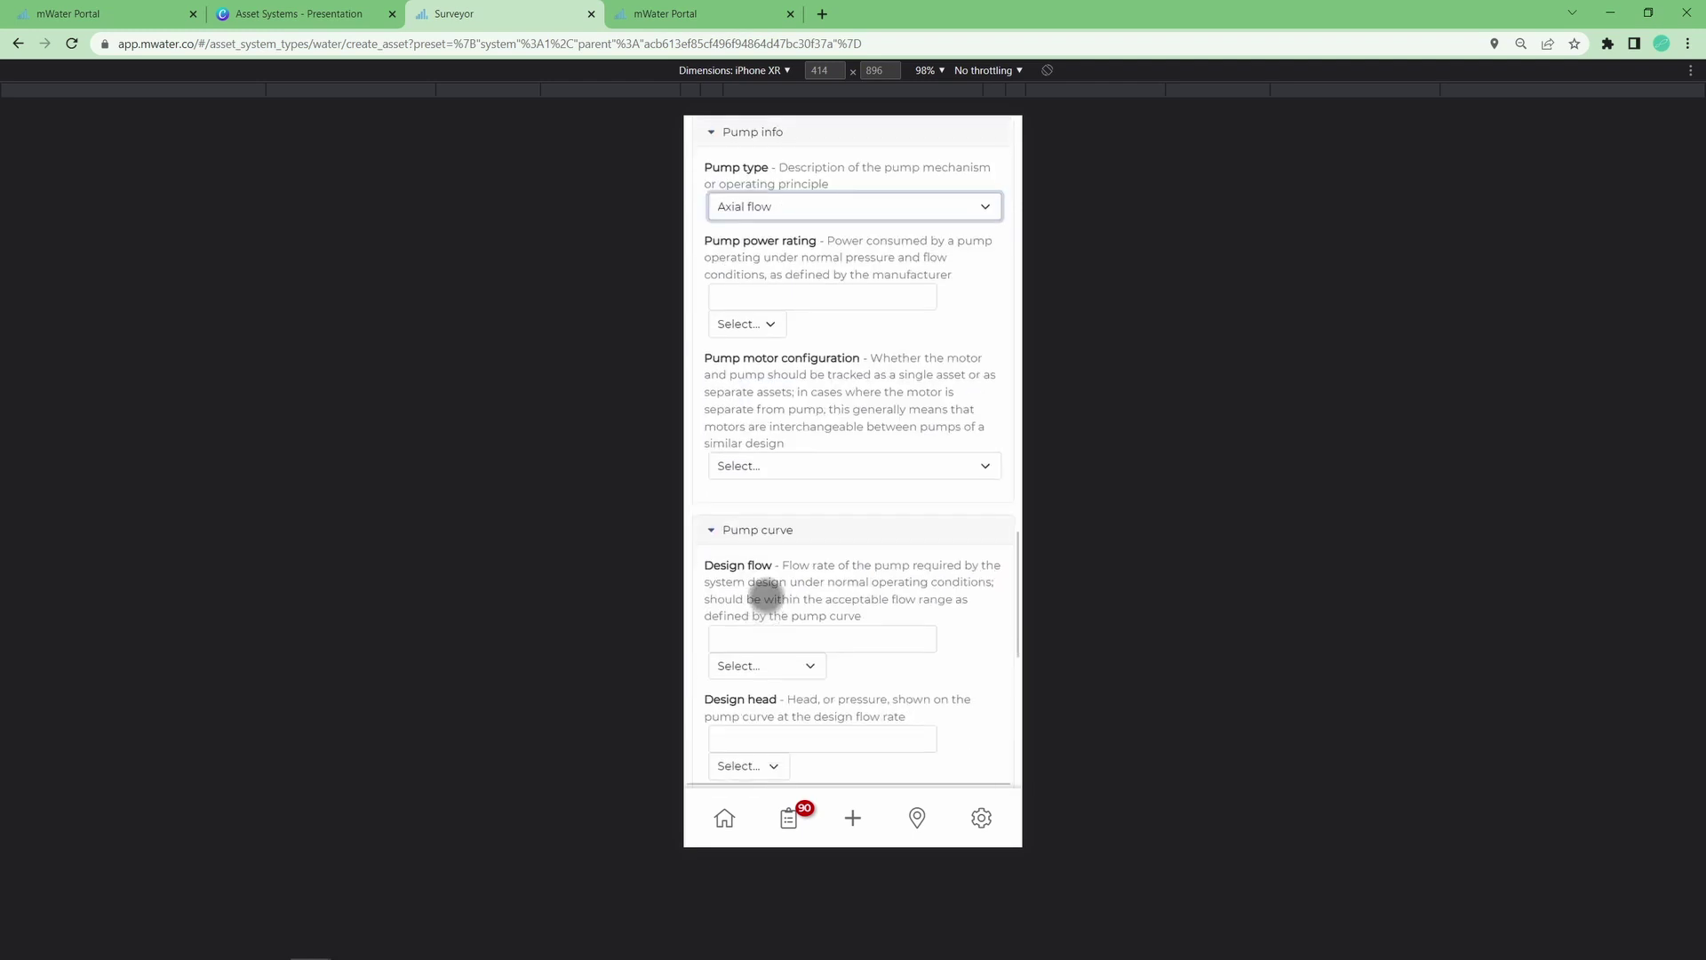
{"action": "scroll", "coordinate": [766, 593], "scroll_direction": "down", "scroll_amount": 5}
{"action": "left_click", "coordinate": [716, 764]}
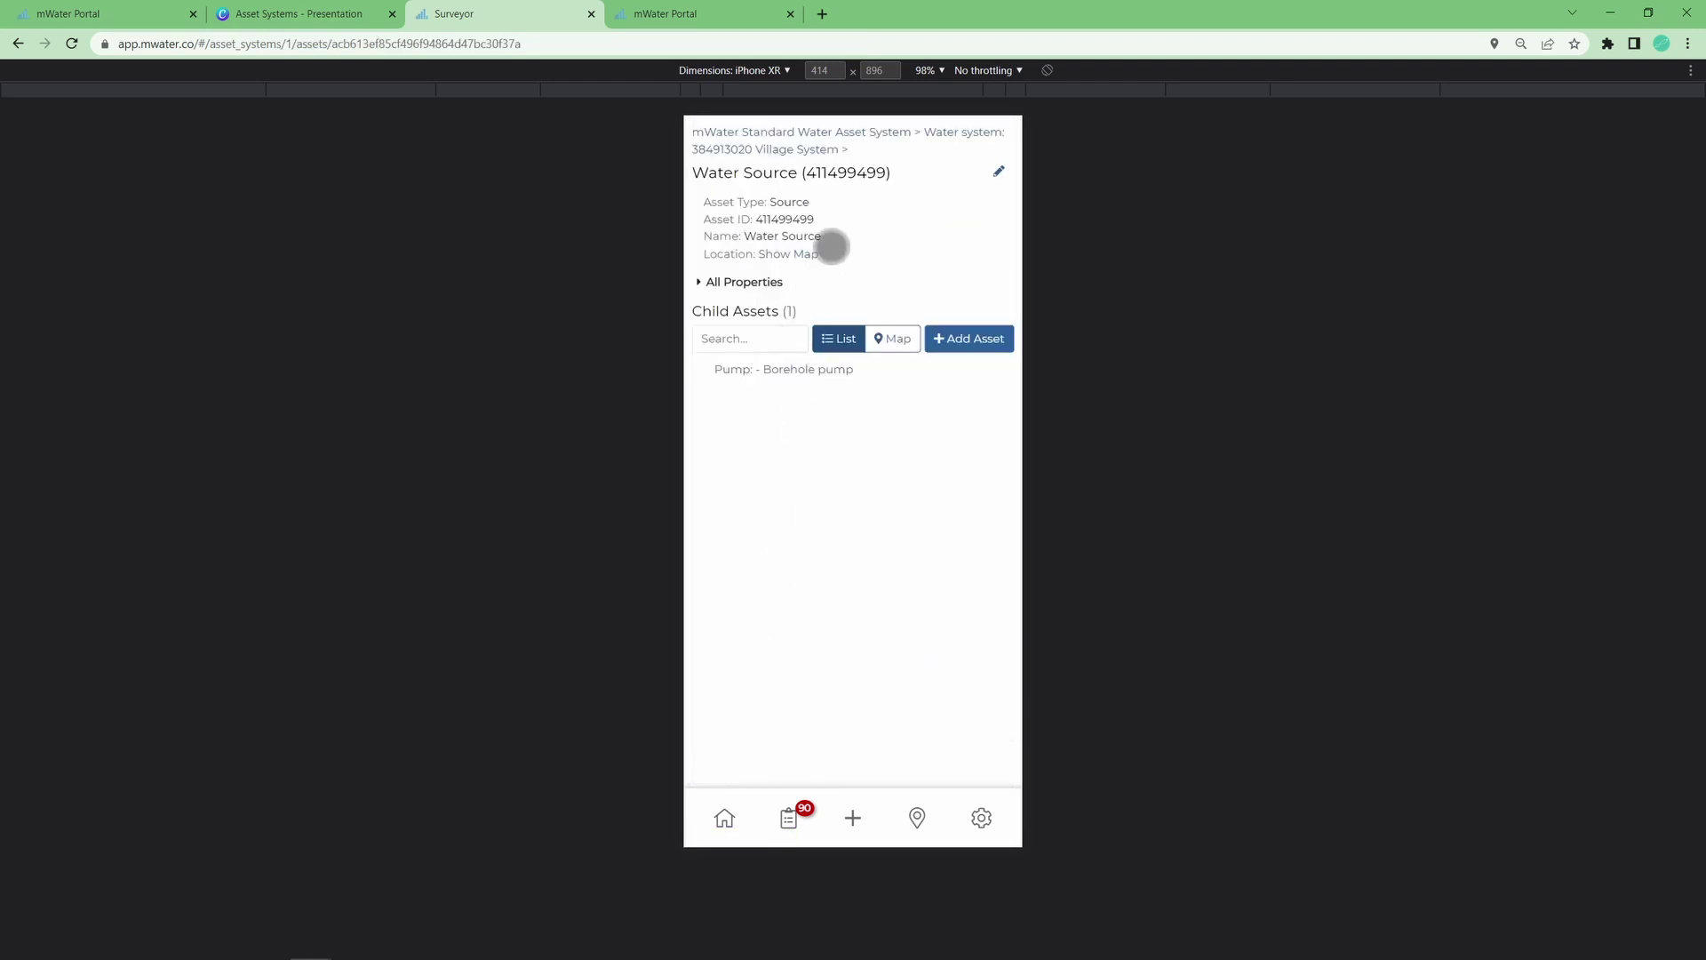
Step: From Village System, add a Pipe asset named Main pipe and open its line-editing map
{"action": "left_click", "coordinate": [980, 130]}
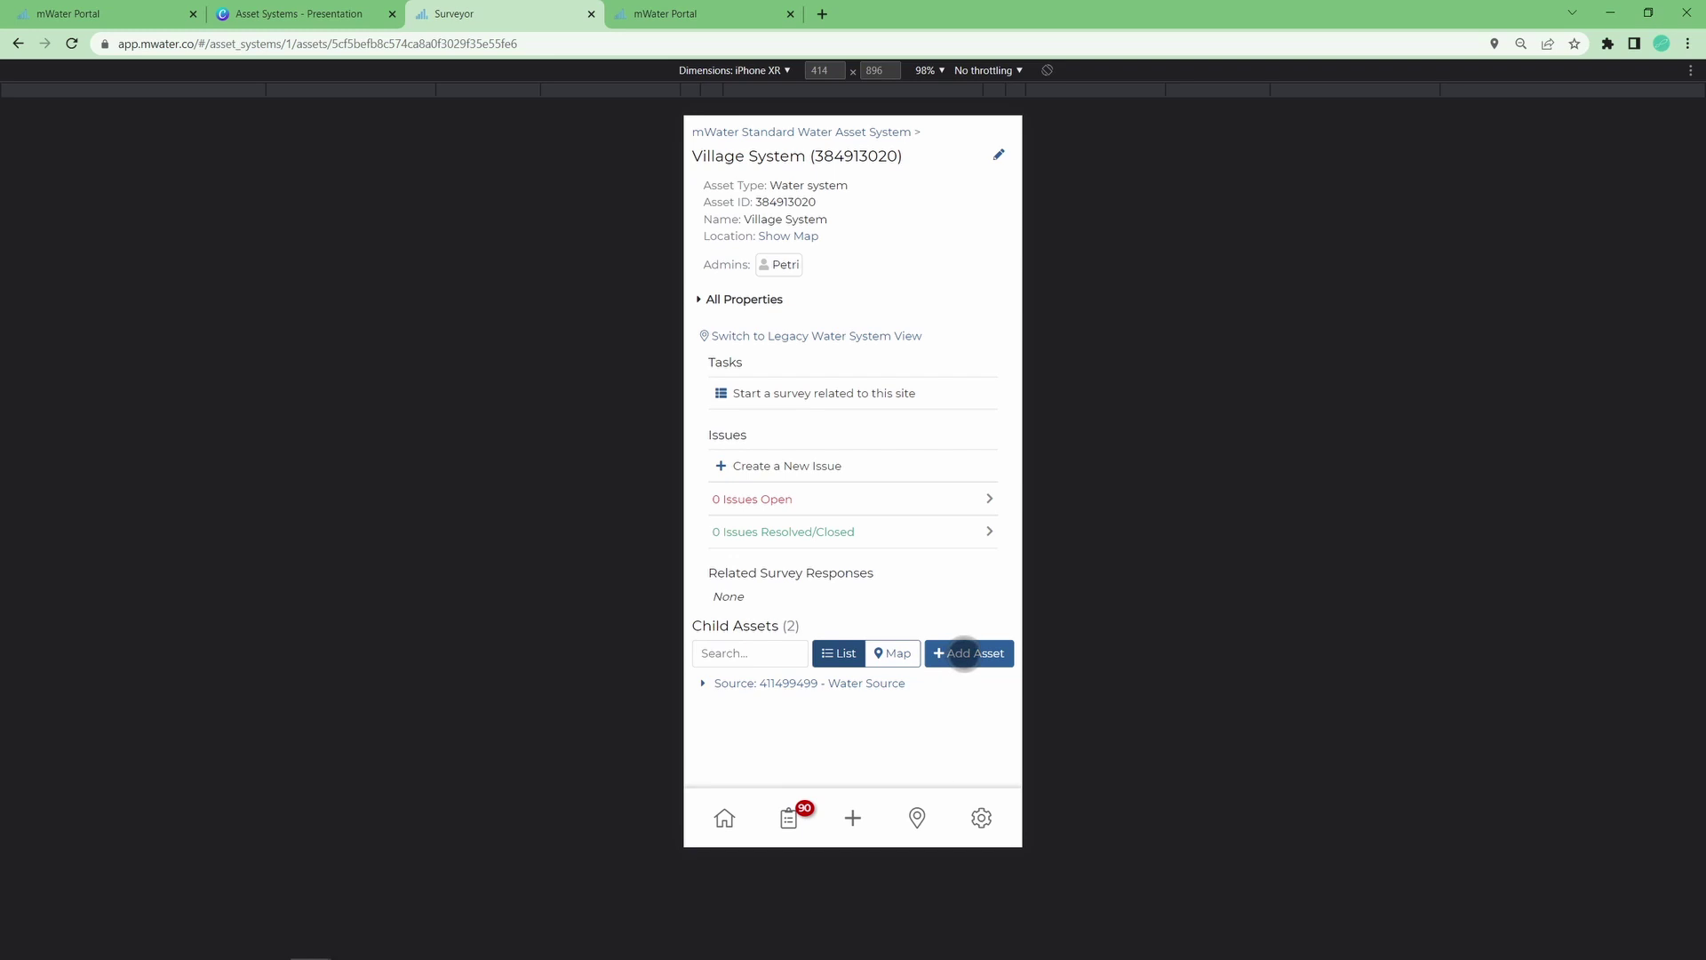
{"action": "left_click", "coordinate": [964, 653]}
{"action": "left_click", "coordinate": [789, 264]}
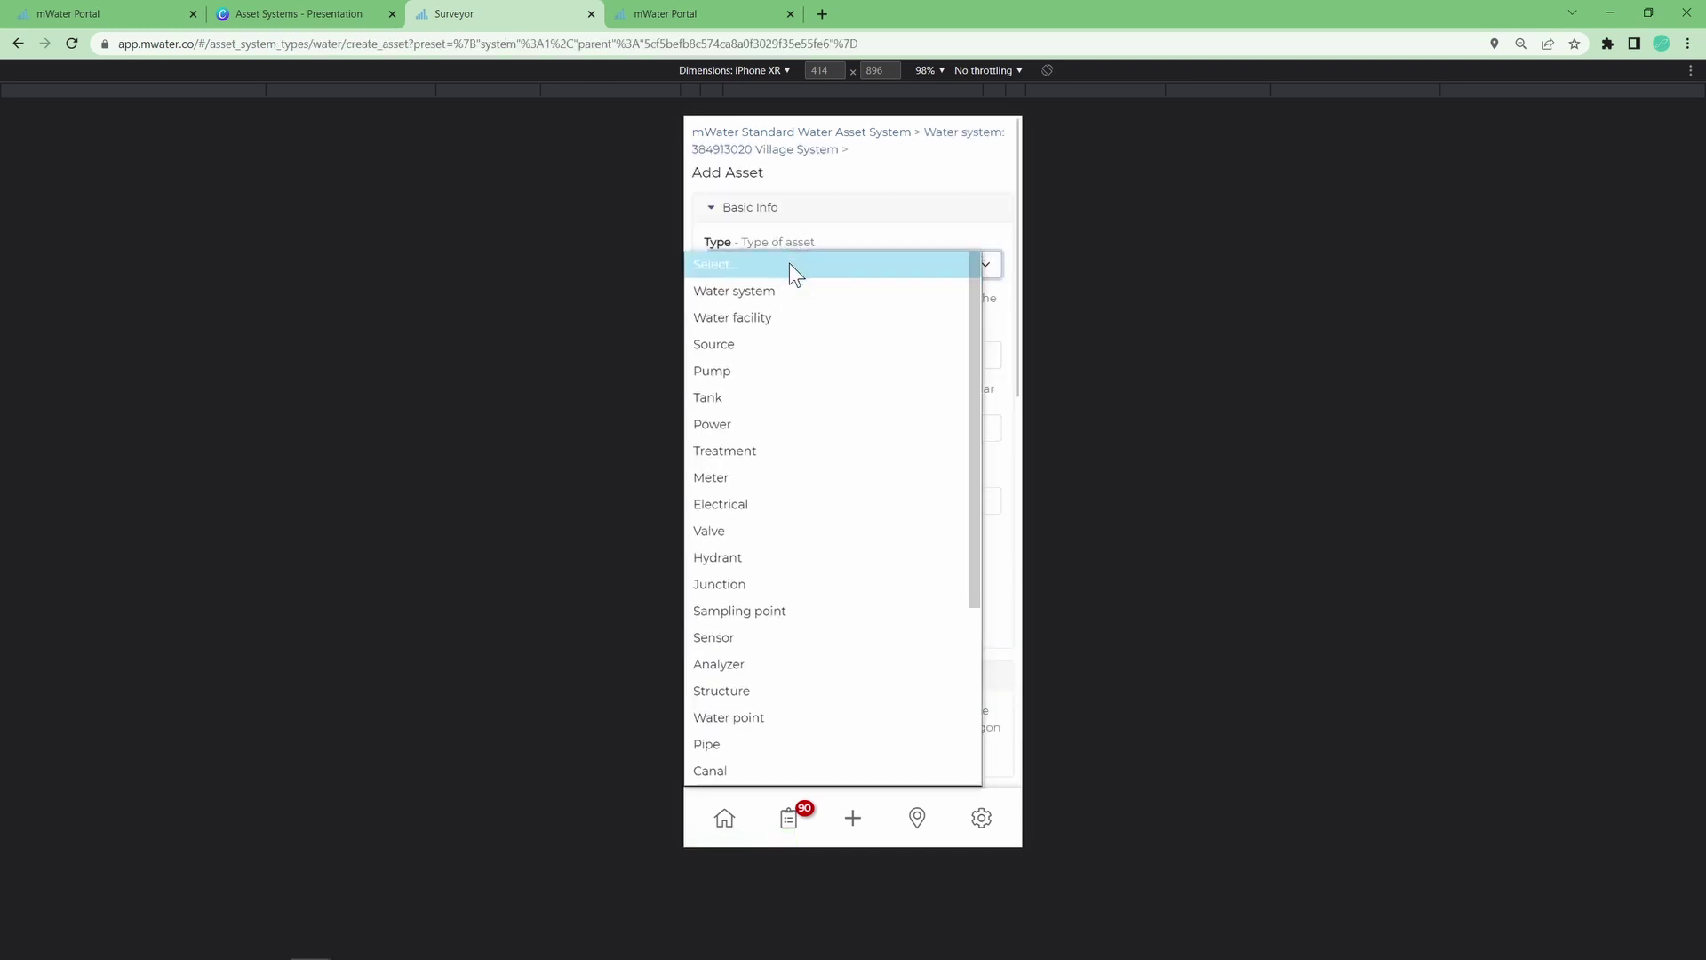
{"action": "left_click", "coordinate": [712, 746]}
{"action": "left_click", "coordinate": [764, 360]}
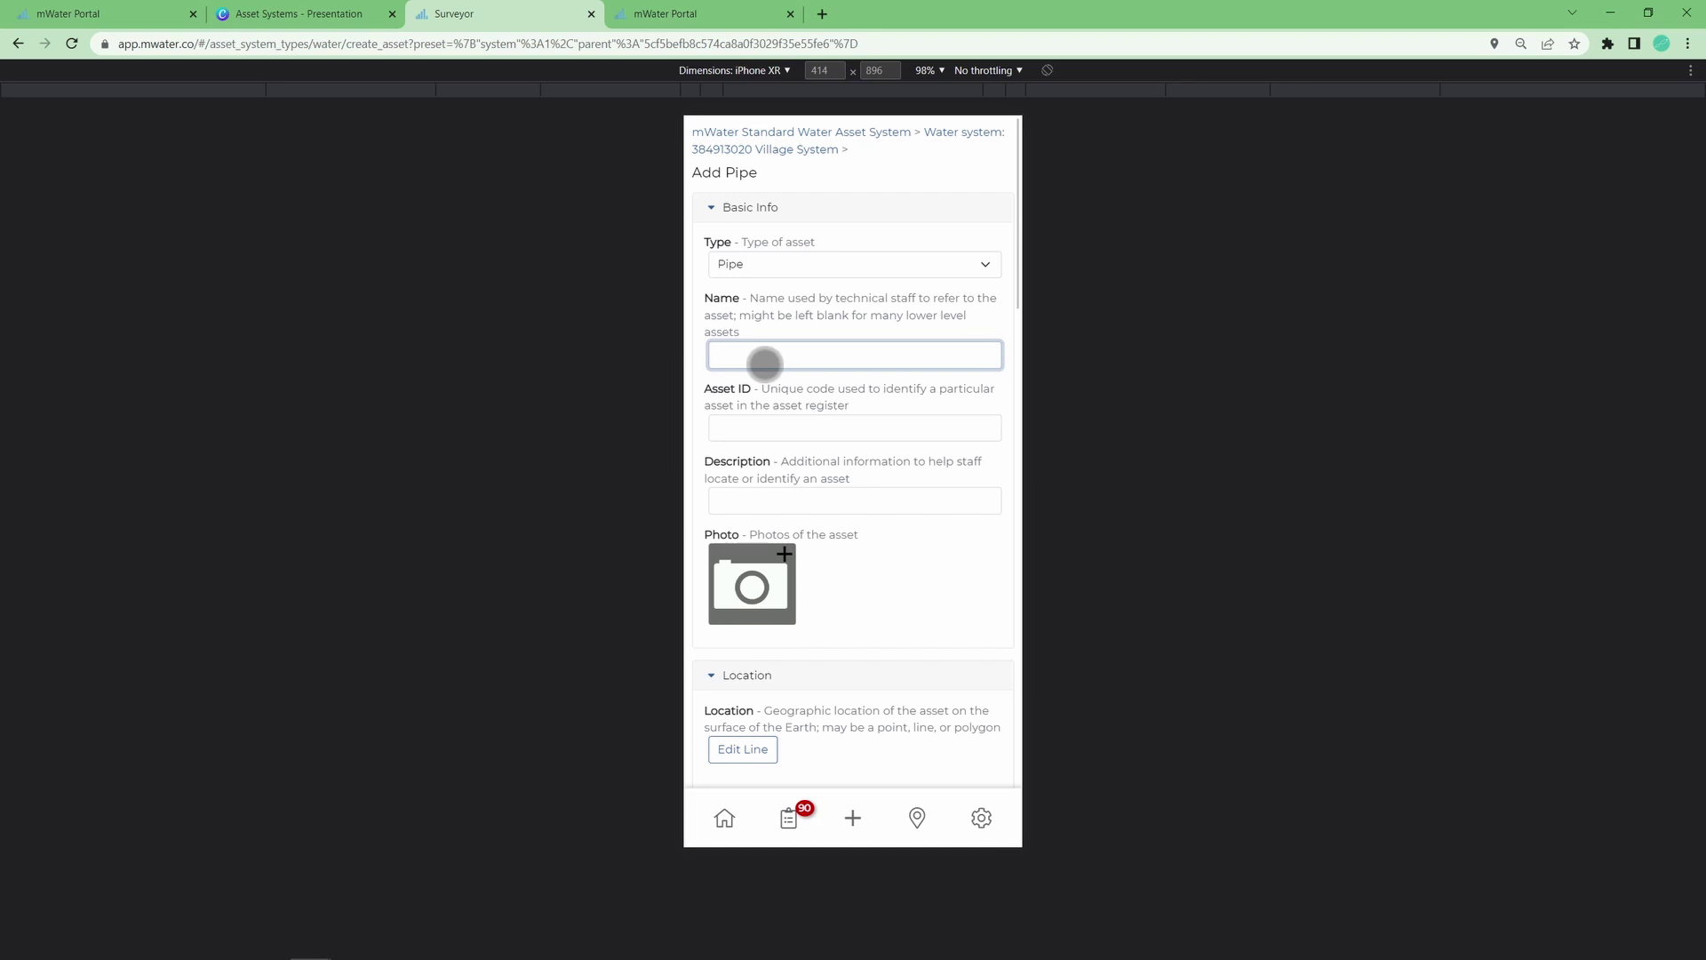
{"action": "type", "text": "Main pipe"}
{"action": "scroll", "coordinate": [838, 419], "scroll_direction": "down", "scroll_amount": 2}
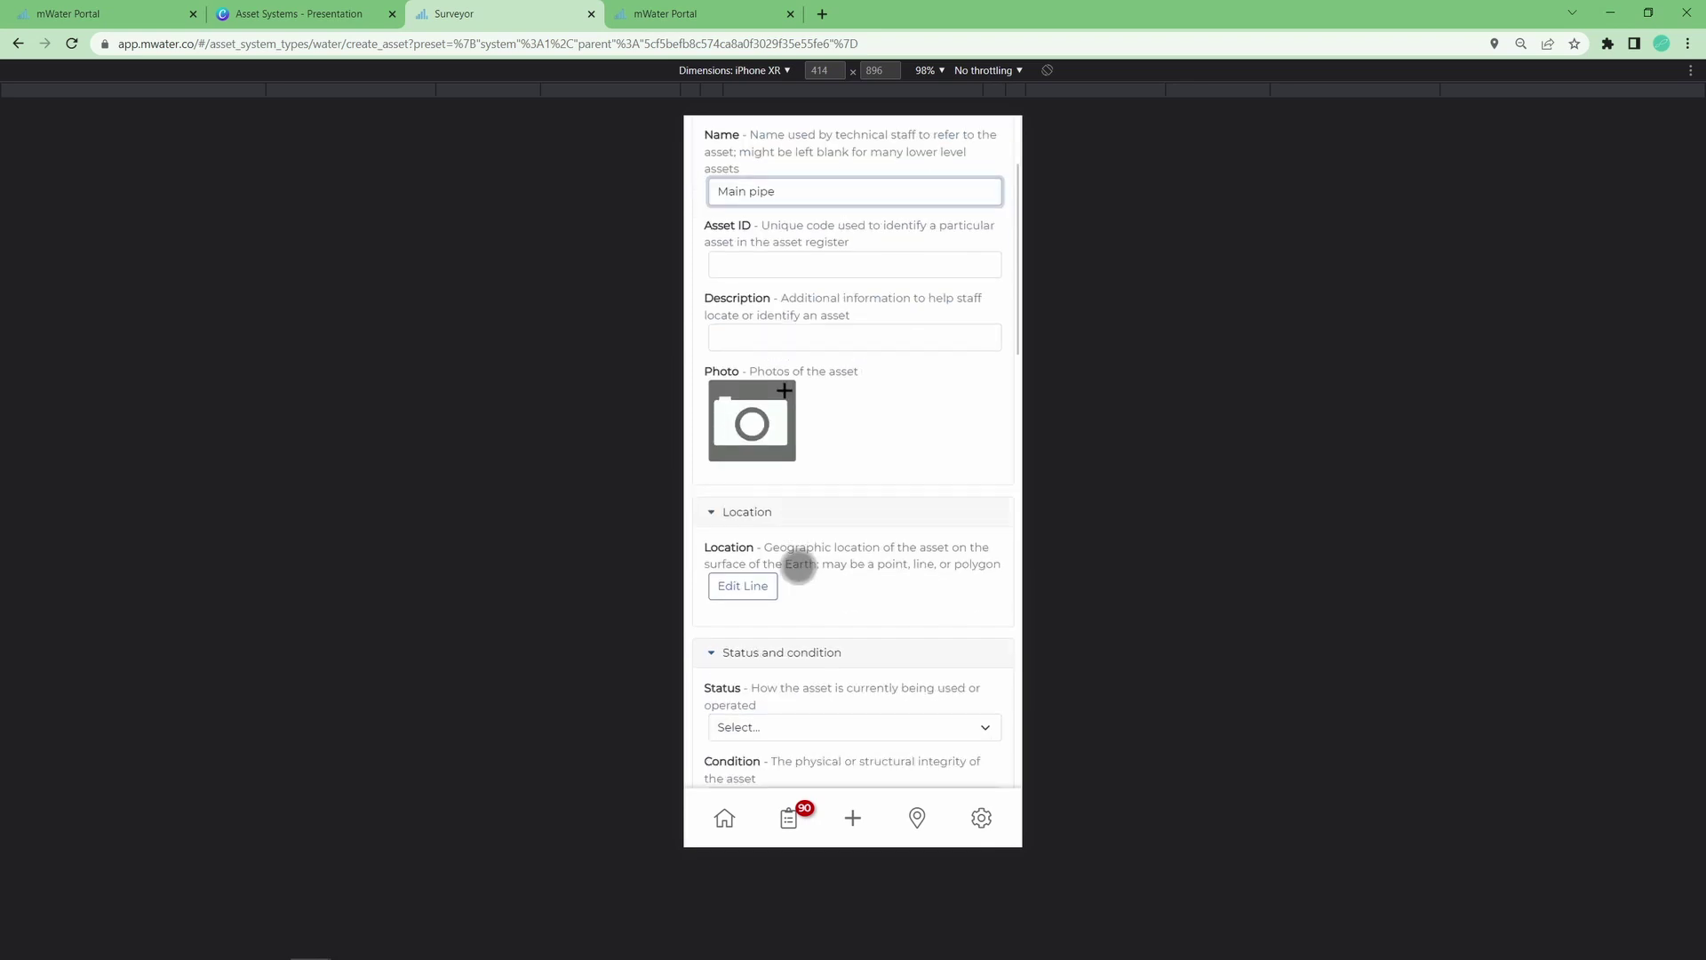
{"action": "left_click", "coordinate": [744, 587]}
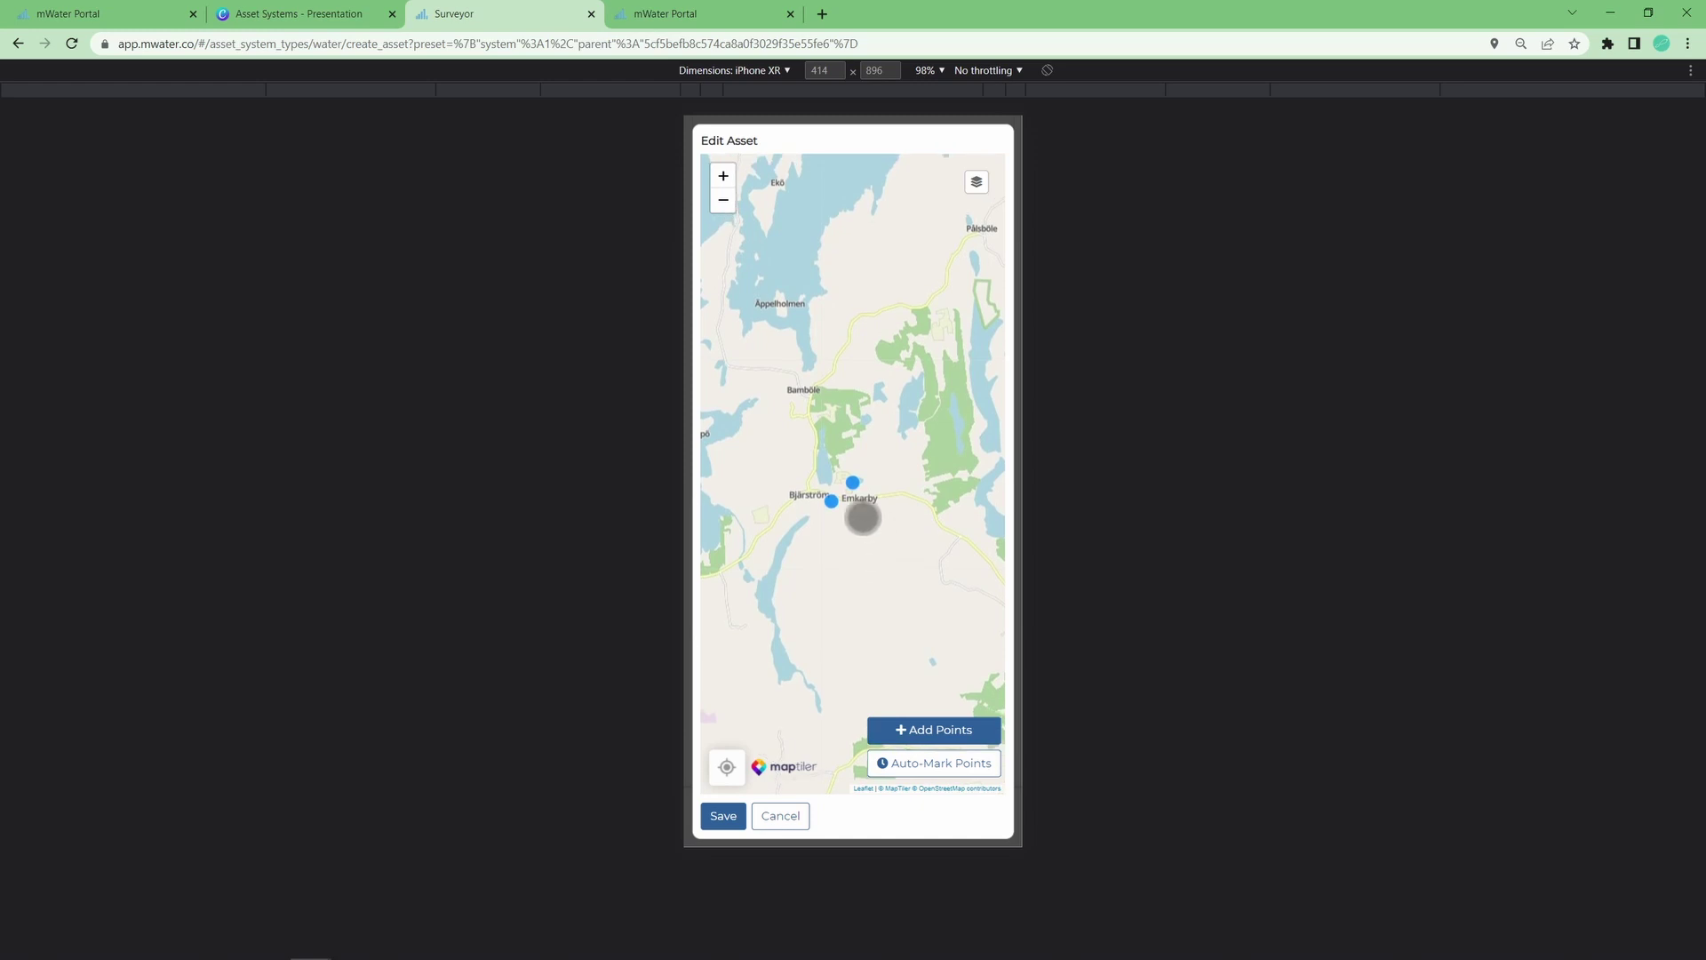
Step: Zoom in and mark four points along the main pipe's route
{"action": "left_click", "coordinate": [722, 175]}
{"action": "left_click", "coordinate": [723, 175]}
{"action": "scroll", "coordinate": [887, 412], "scroll_direction": "up", "scroll_amount": 2}
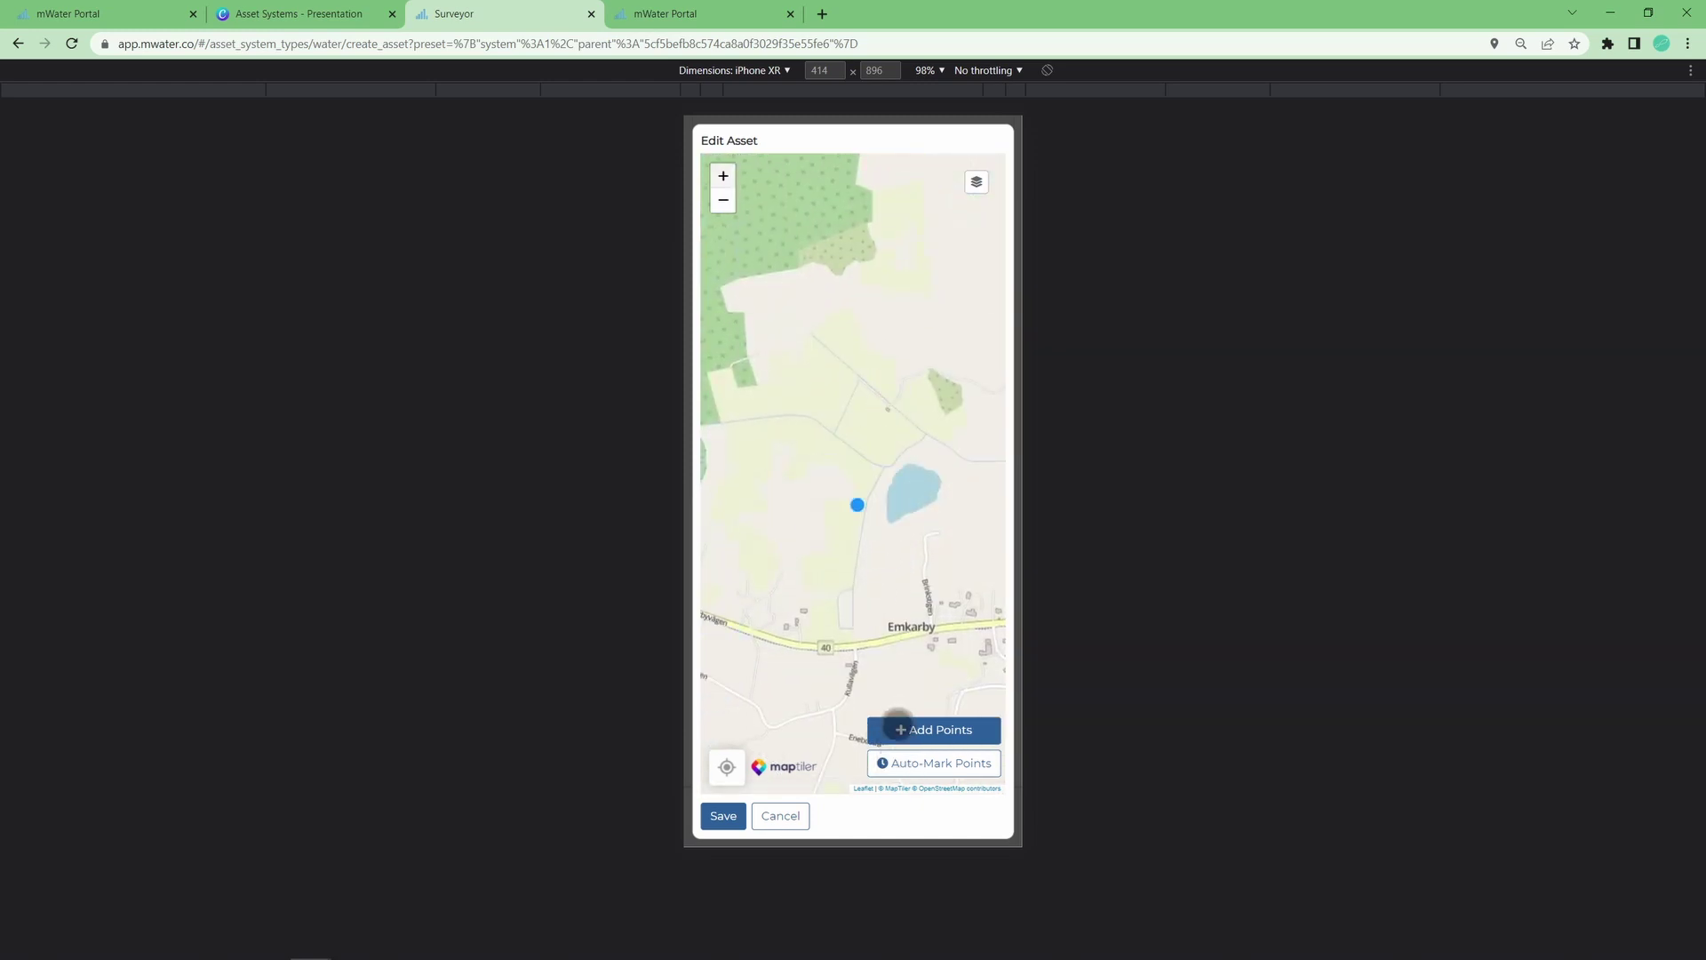
{"action": "left_click", "coordinate": [899, 734]}
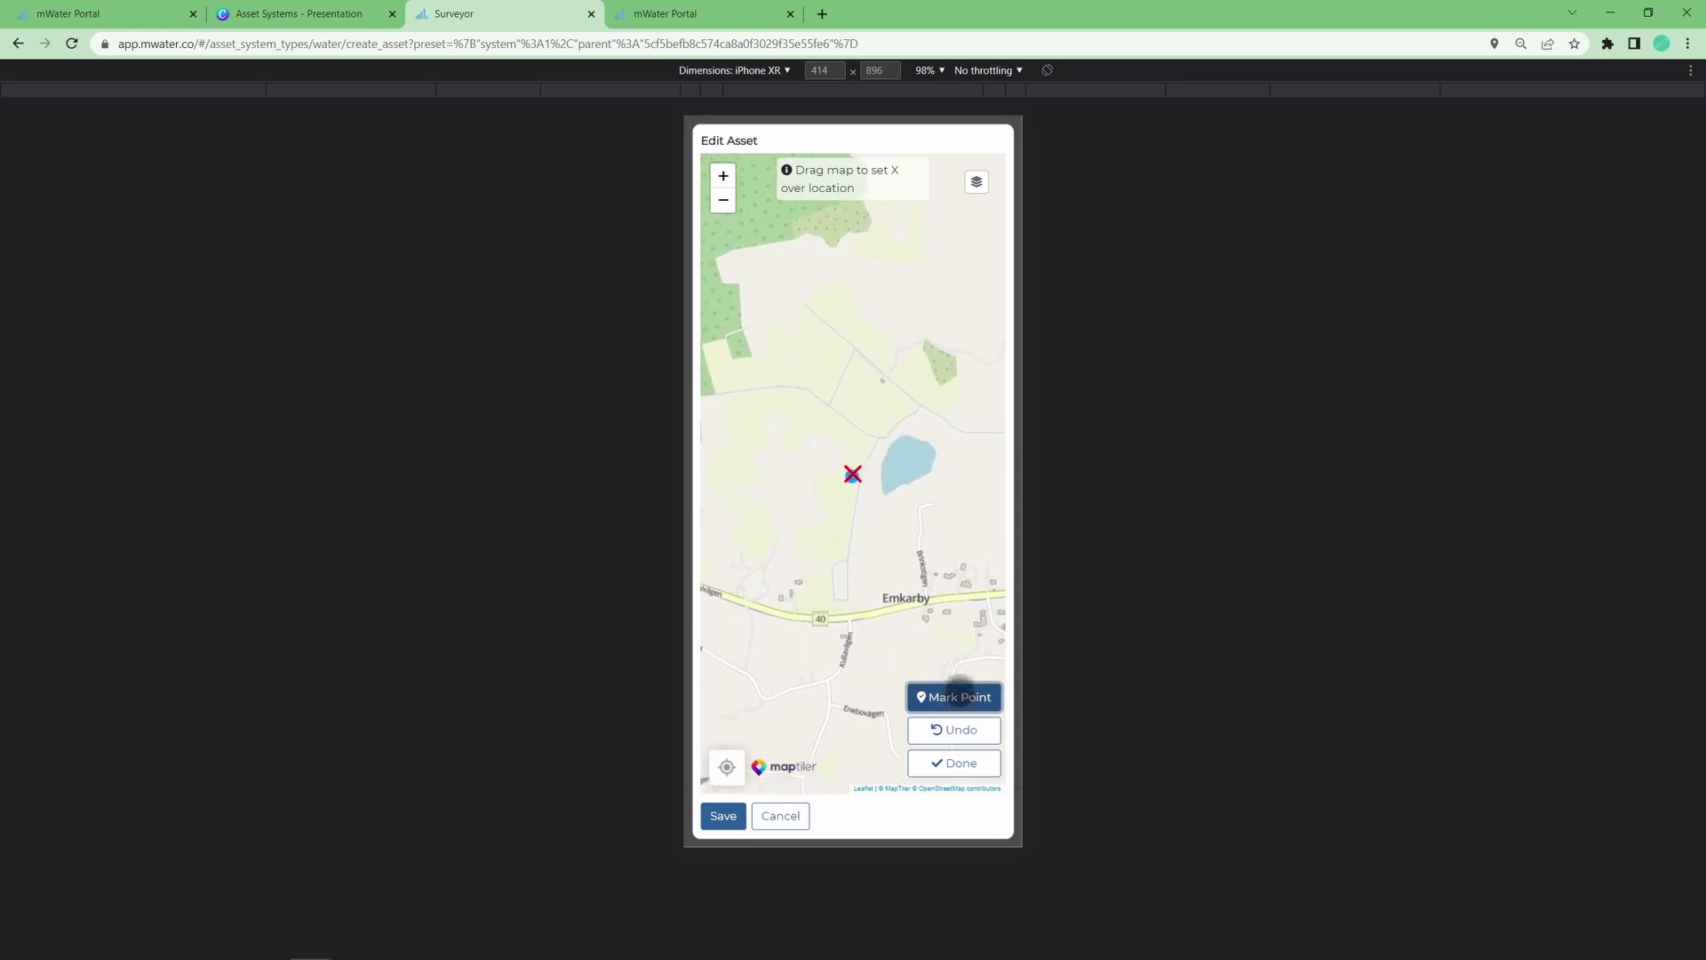
{"action": "left_click_drag", "start_coordinate": [872, 575], "coordinate": [895, 499]}
{"action": "left_click", "coordinate": [921, 693]}
{"action": "left_click_drag", "start_coordinate": [917, 629], "coordinate": [959, 629]}
{"action": "left_click", "coordinate": [929, 697]}
{"action": "mouse_move", "coordinate": [841, 589]}
{"action": "left_mouse_down"}
{"action": "mouse_move", "coordinate": [948, 605]}
{"action": "mouse_move", "coordinate": [866, 602]}
{"action": "left_mouse_up"}
{"action": "left_click", "coordinate": [925, 697]}
Step: Finish the four-point line and save it as Main pipe's location
{"action": "left_click", "coordinate": [938, 768]}
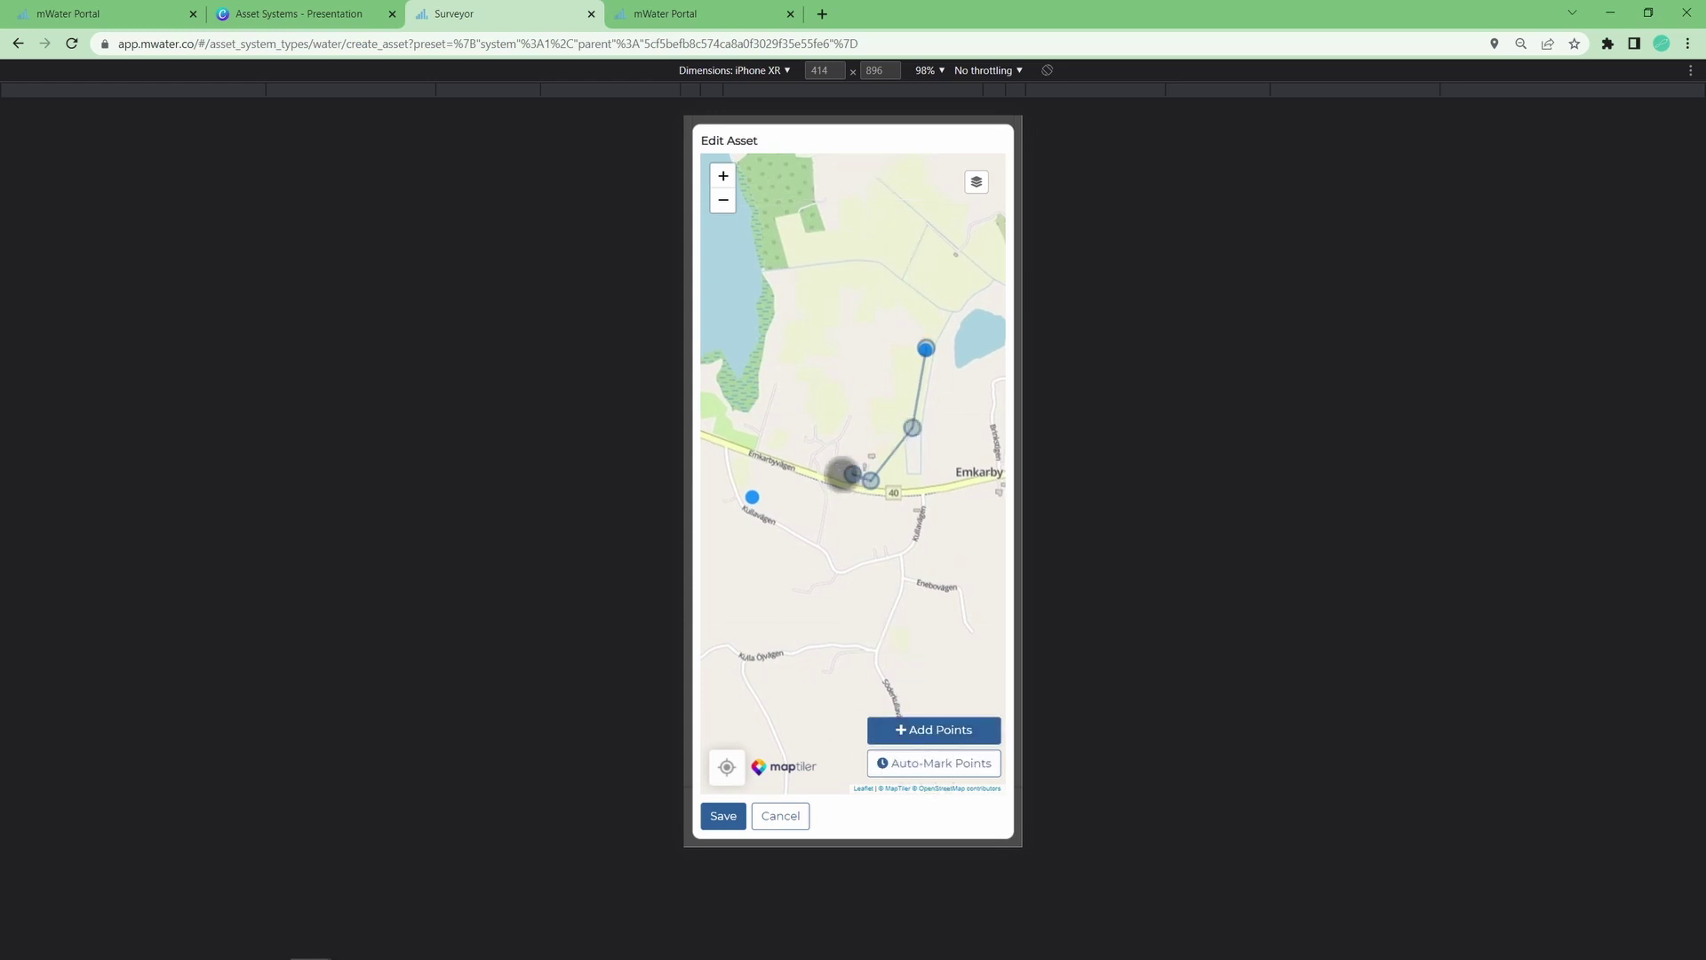
{"action": "left_click", "coordinate": [723, 815]}
{"action": "scroll", "coordinate": [751, 754], "scroll_direction": "down", "scroll_amount": 4}
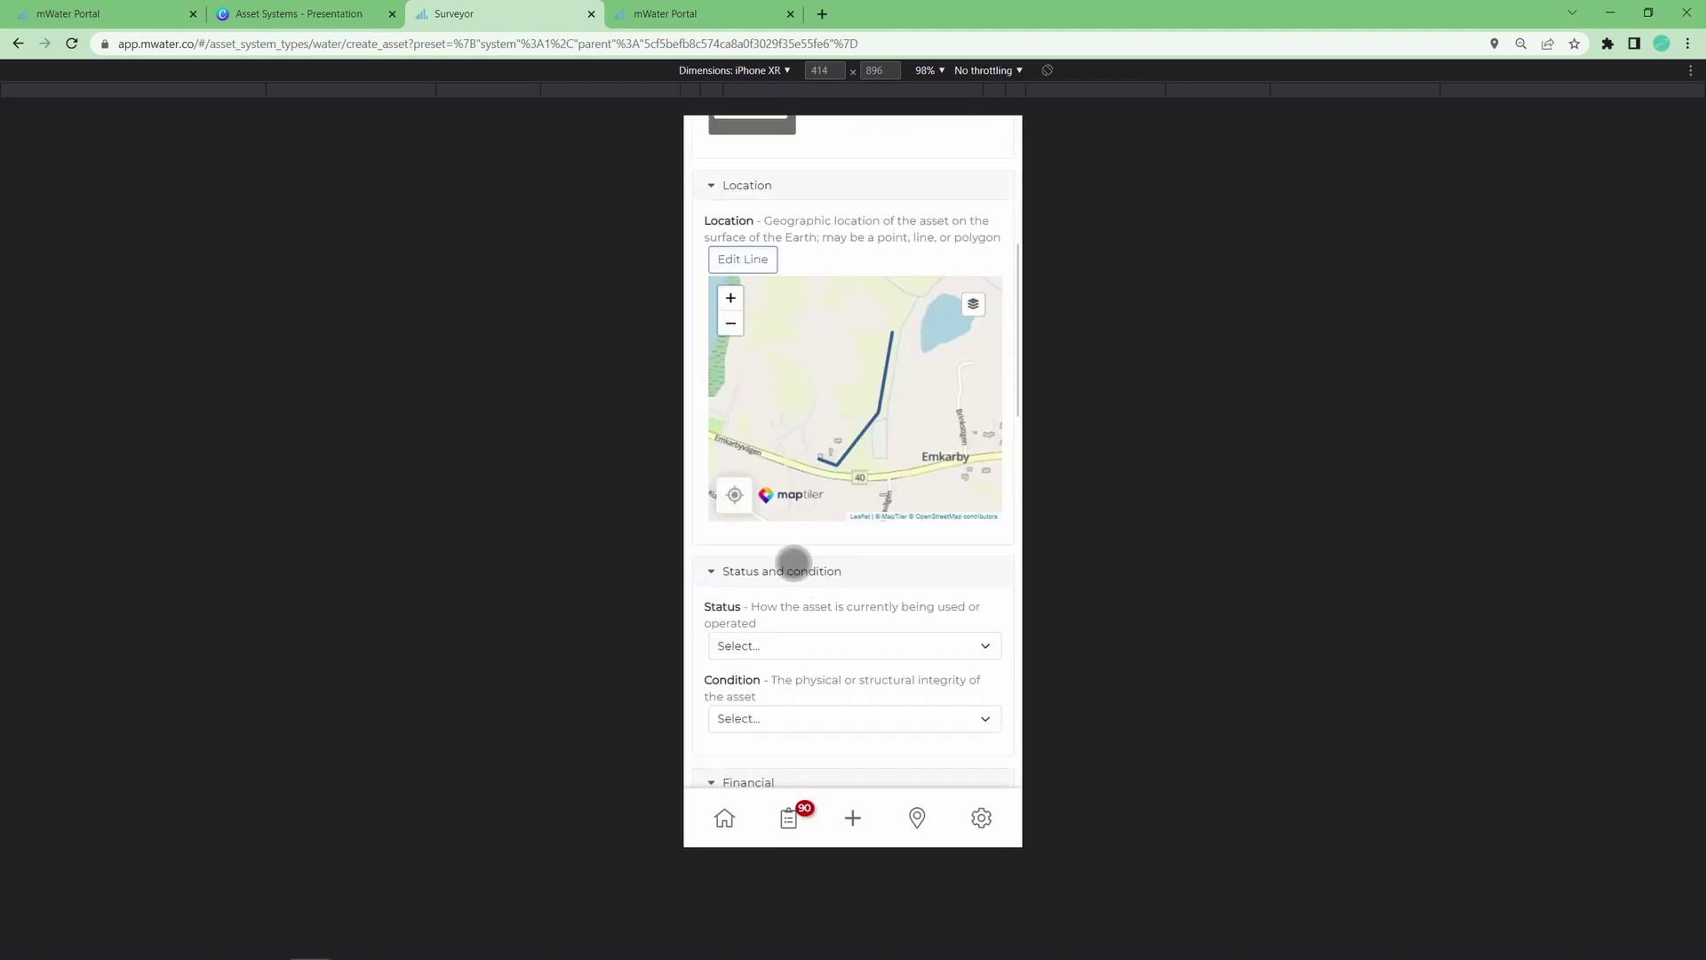
{"action": "scroll", "coordinate": [793, 563], "scroll_direction": "down", "scroll_amount": 6}
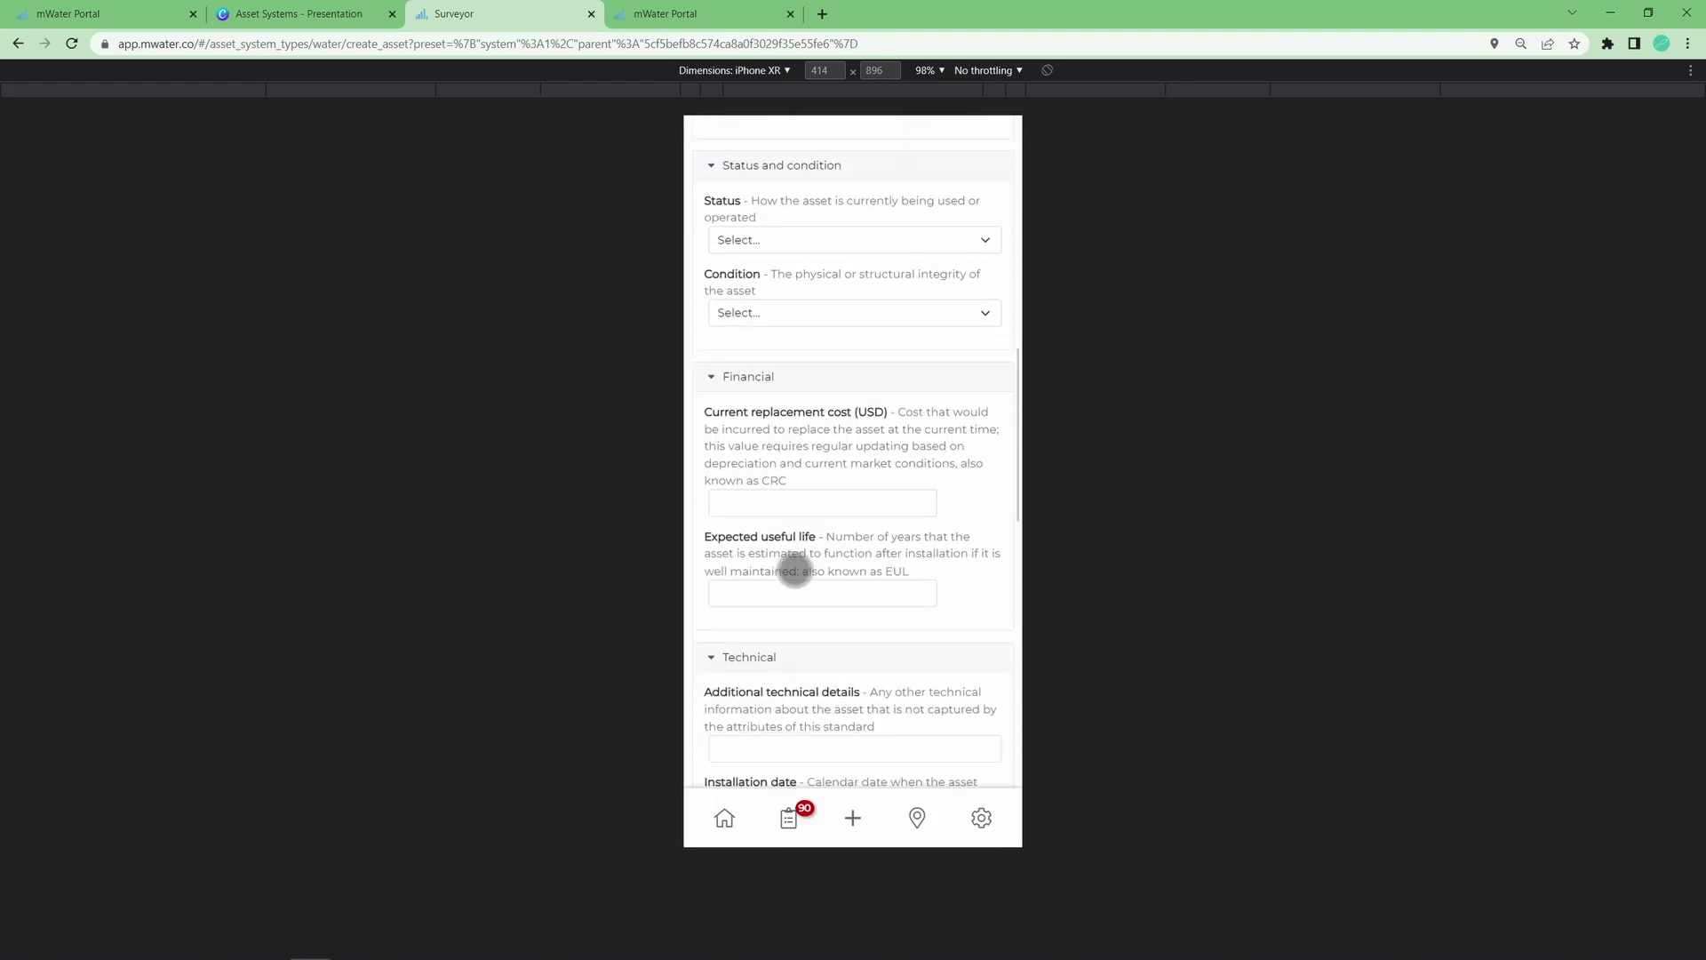
{"action": "scroll", "coordinate": [762, 521], "scroll_direction": "down", "scroll_amount": 10}
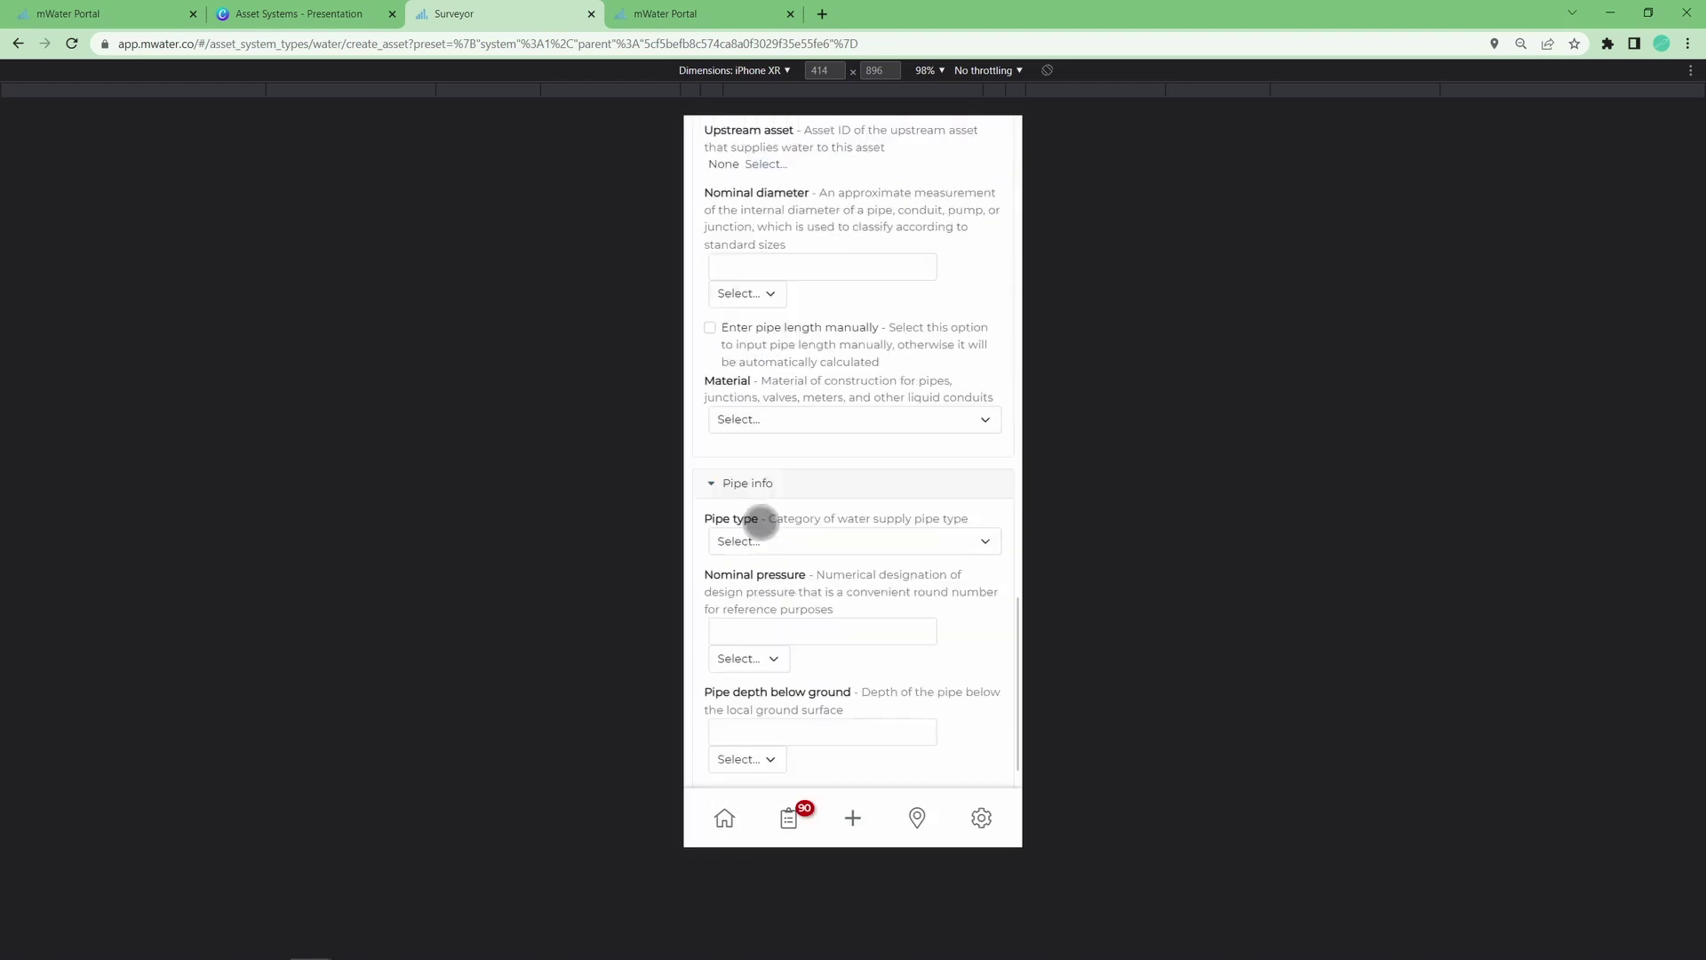
Step: Finish creating Main pipe, then add a Water point child asset named 'Household Connection 1'
{"action": "left_click", "coordinate": [720, 779]}
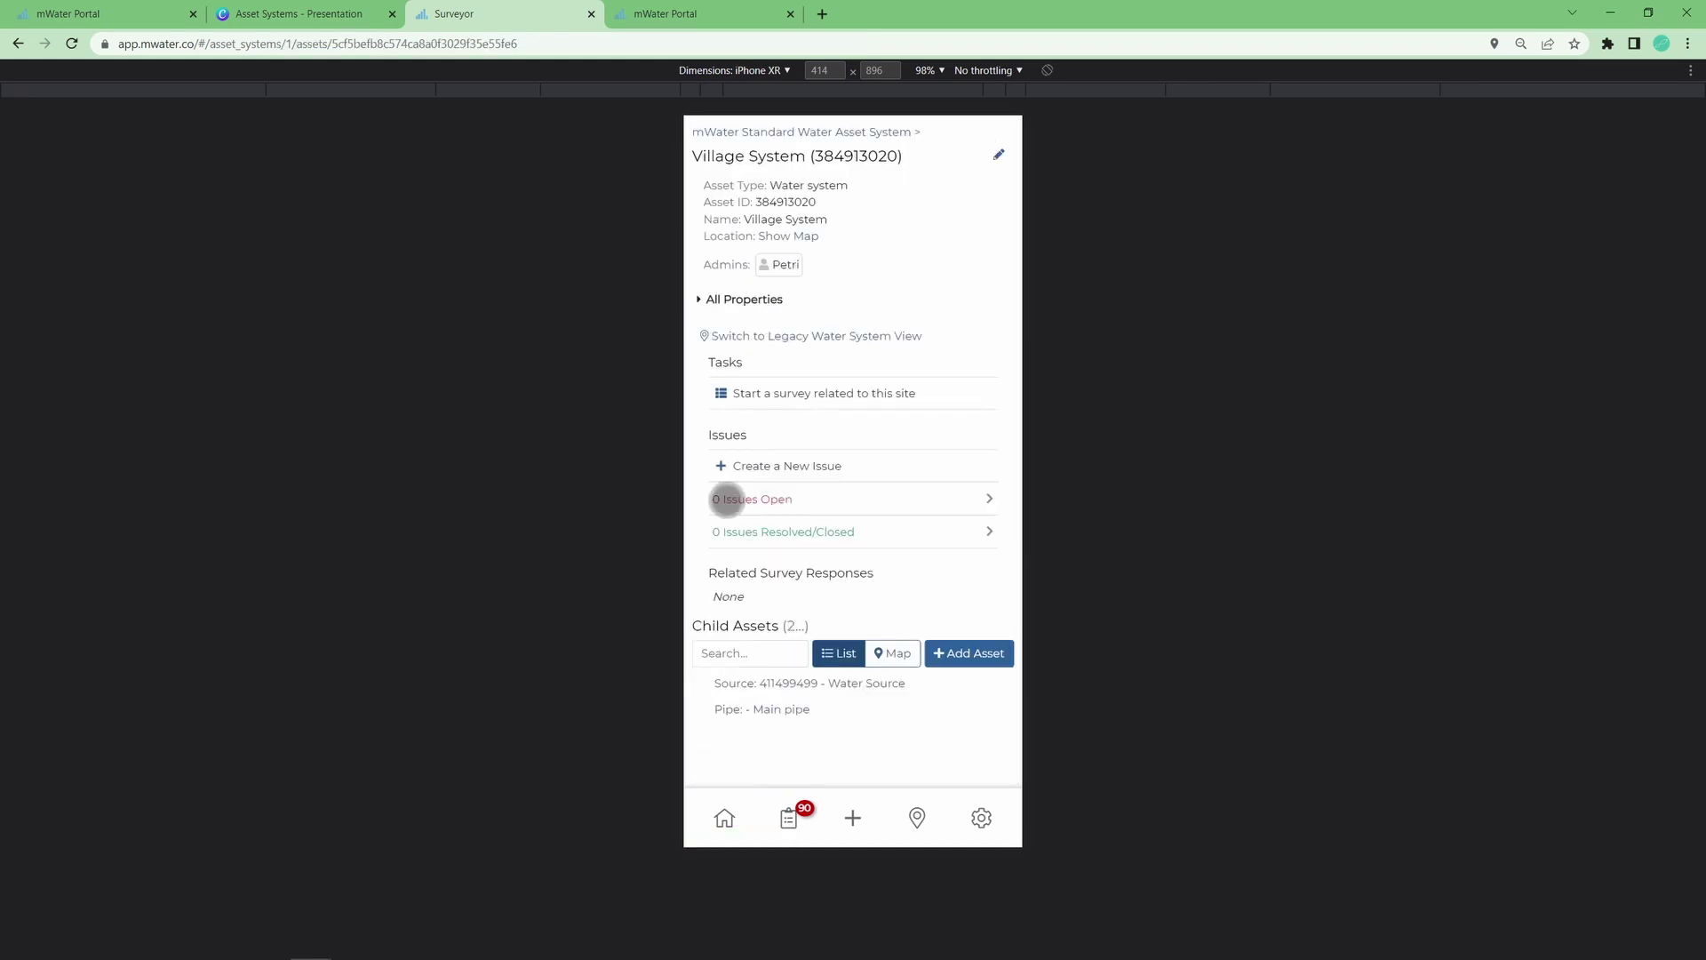
{"action": "left_click", "coordinate": [763, 719]}
{"action": "left_click", "coordinate": [957, 325]}
{"action": "left_click", "coordinate": [738, 263]}
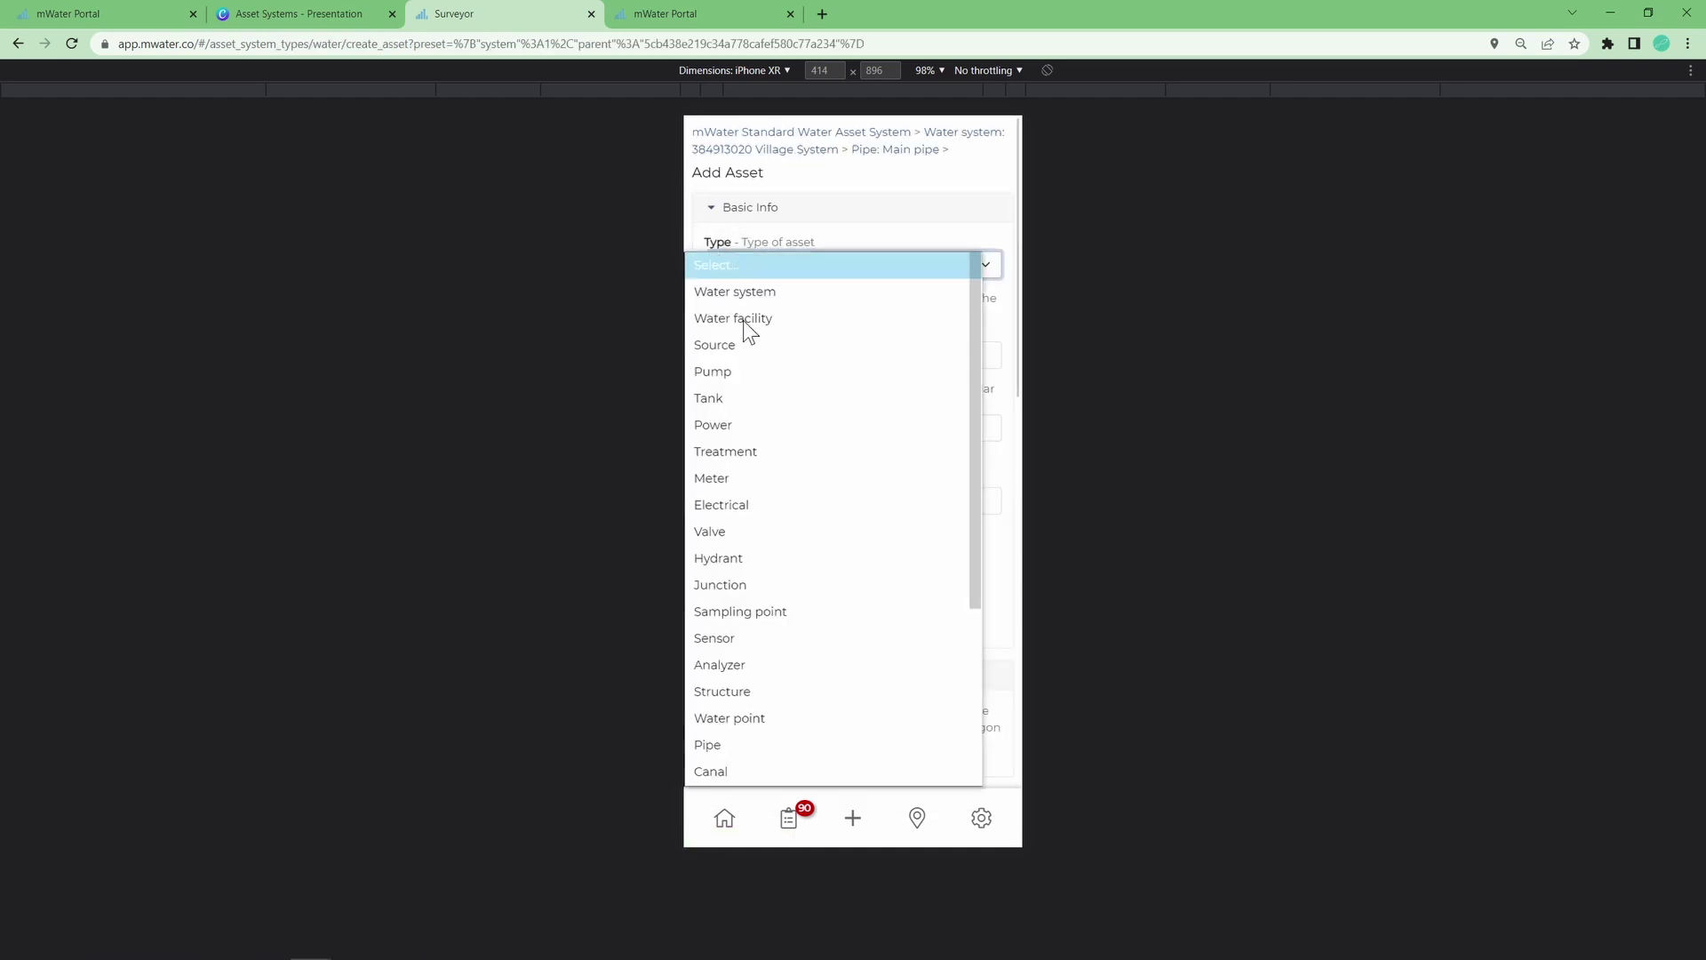
{"action": "left_click", "coordinate": [728, 719]}
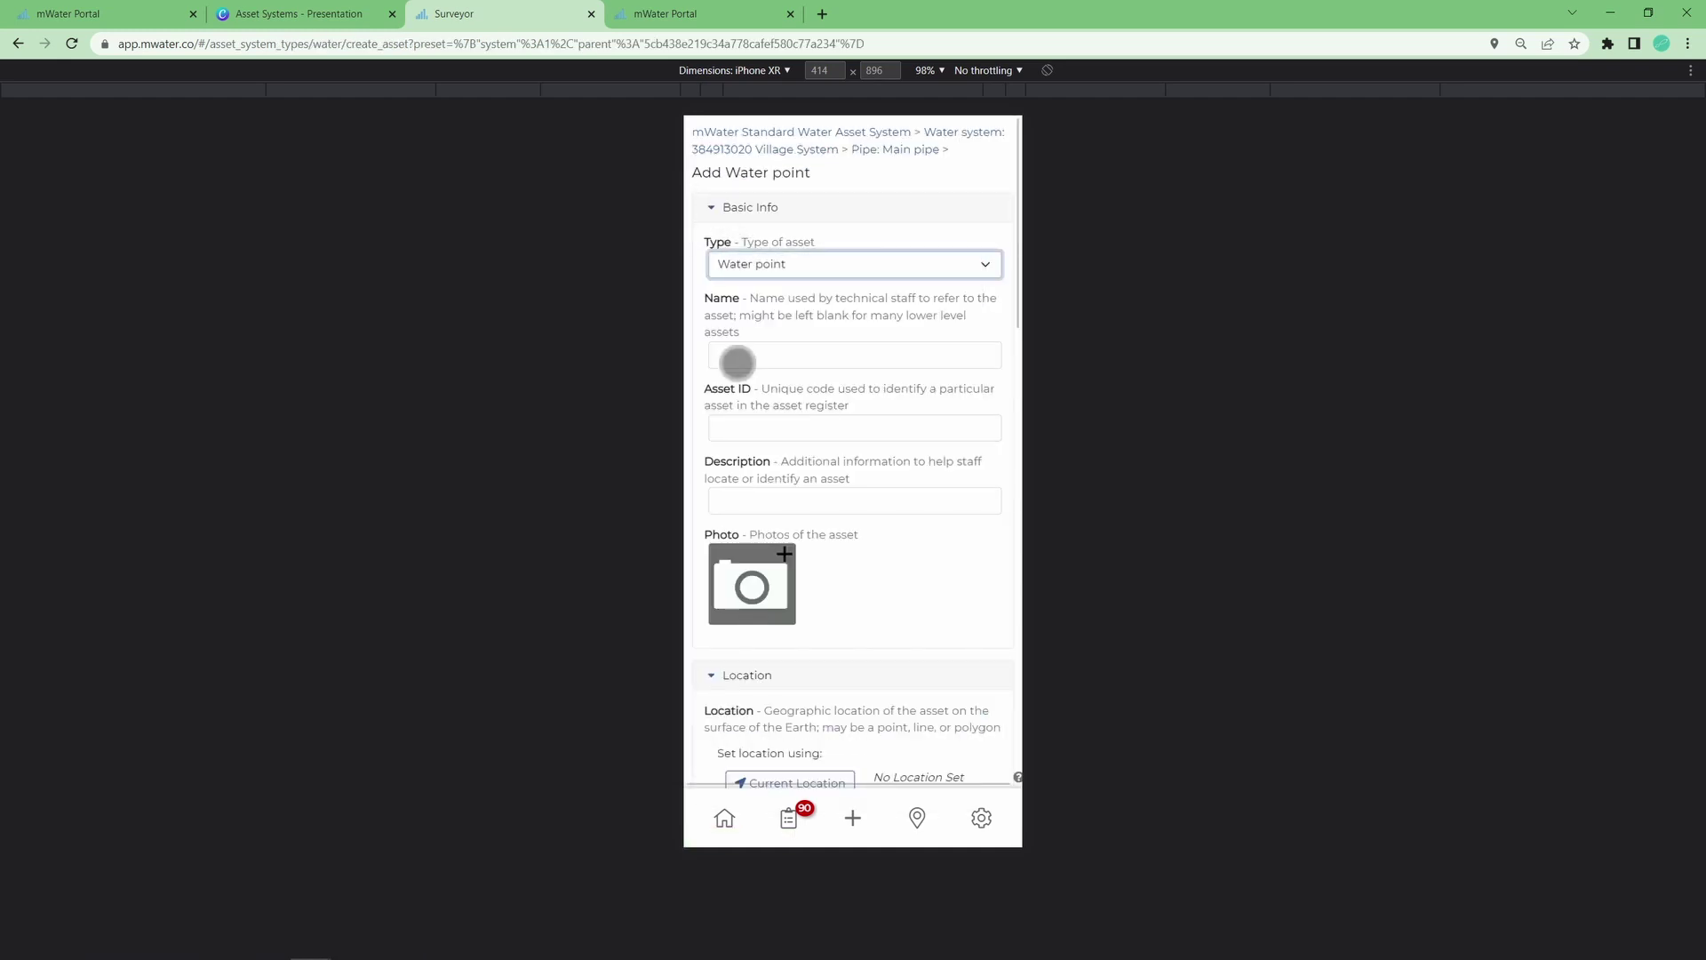
{"action": "left_click", "coordinate": [738, 356]}
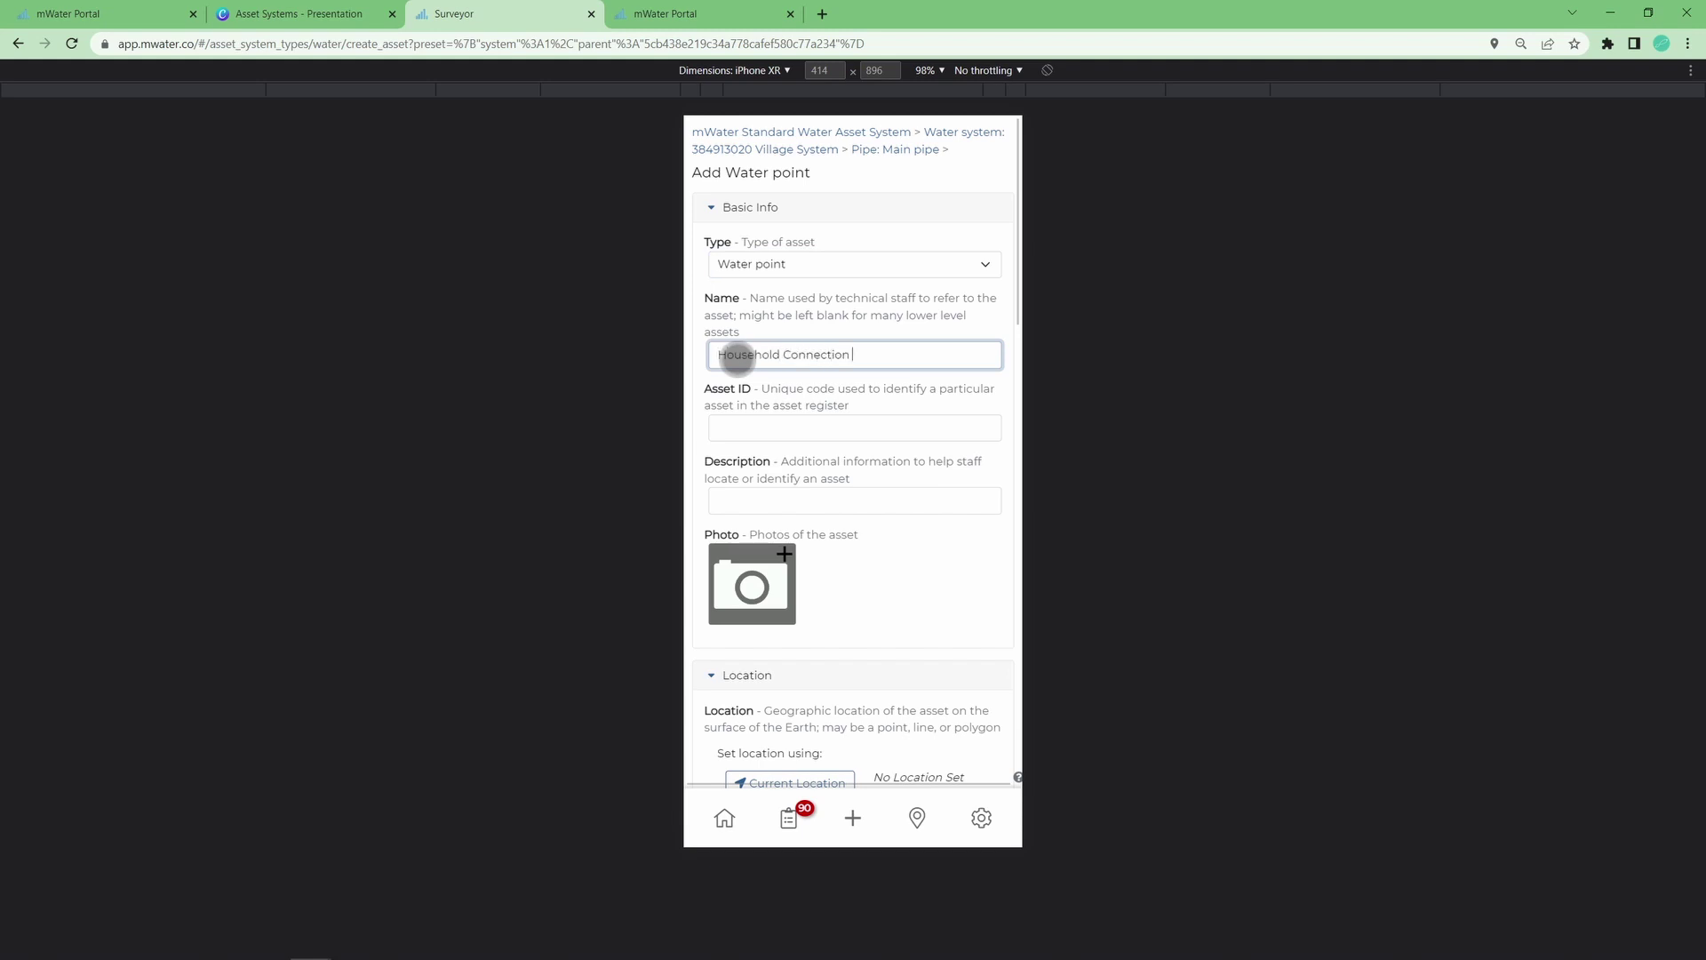
{"action": "type", "text": "Household Connection 1"}
{"action": "left_click", "coordinate": [762, 427]}
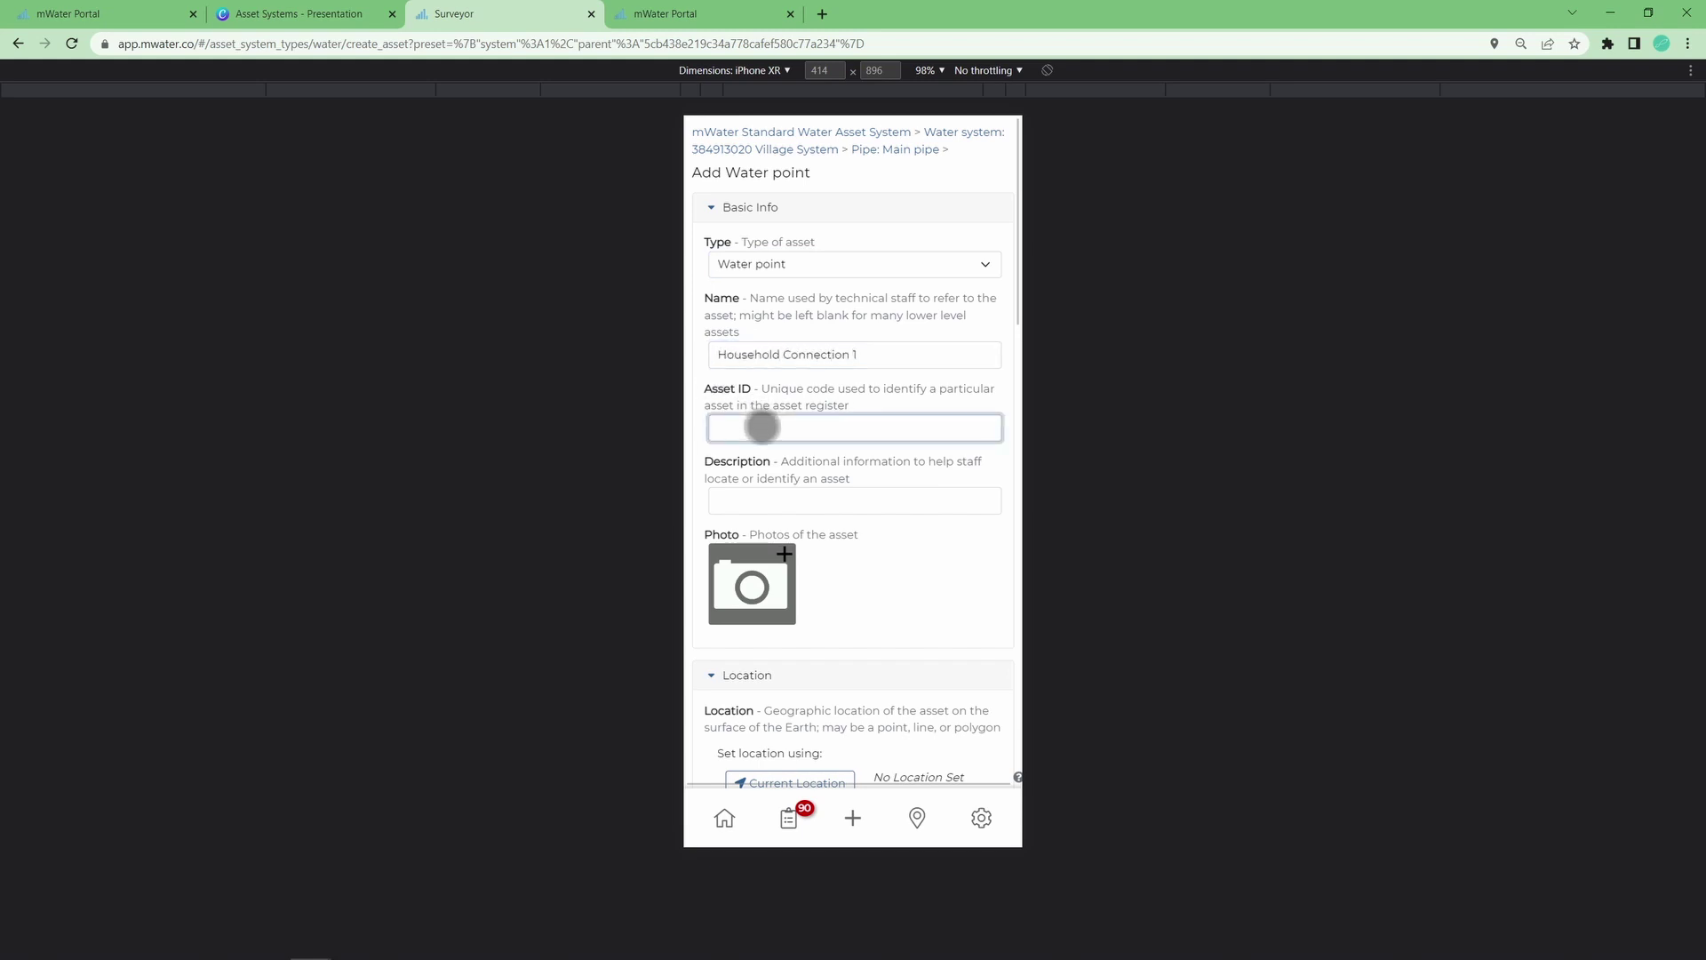
Step: Set the household connection's location by placing a point on the map
{"action": "scroll", "coordinate": [763, 428], "scroll_direction": "down", "scroll_amount": 3}
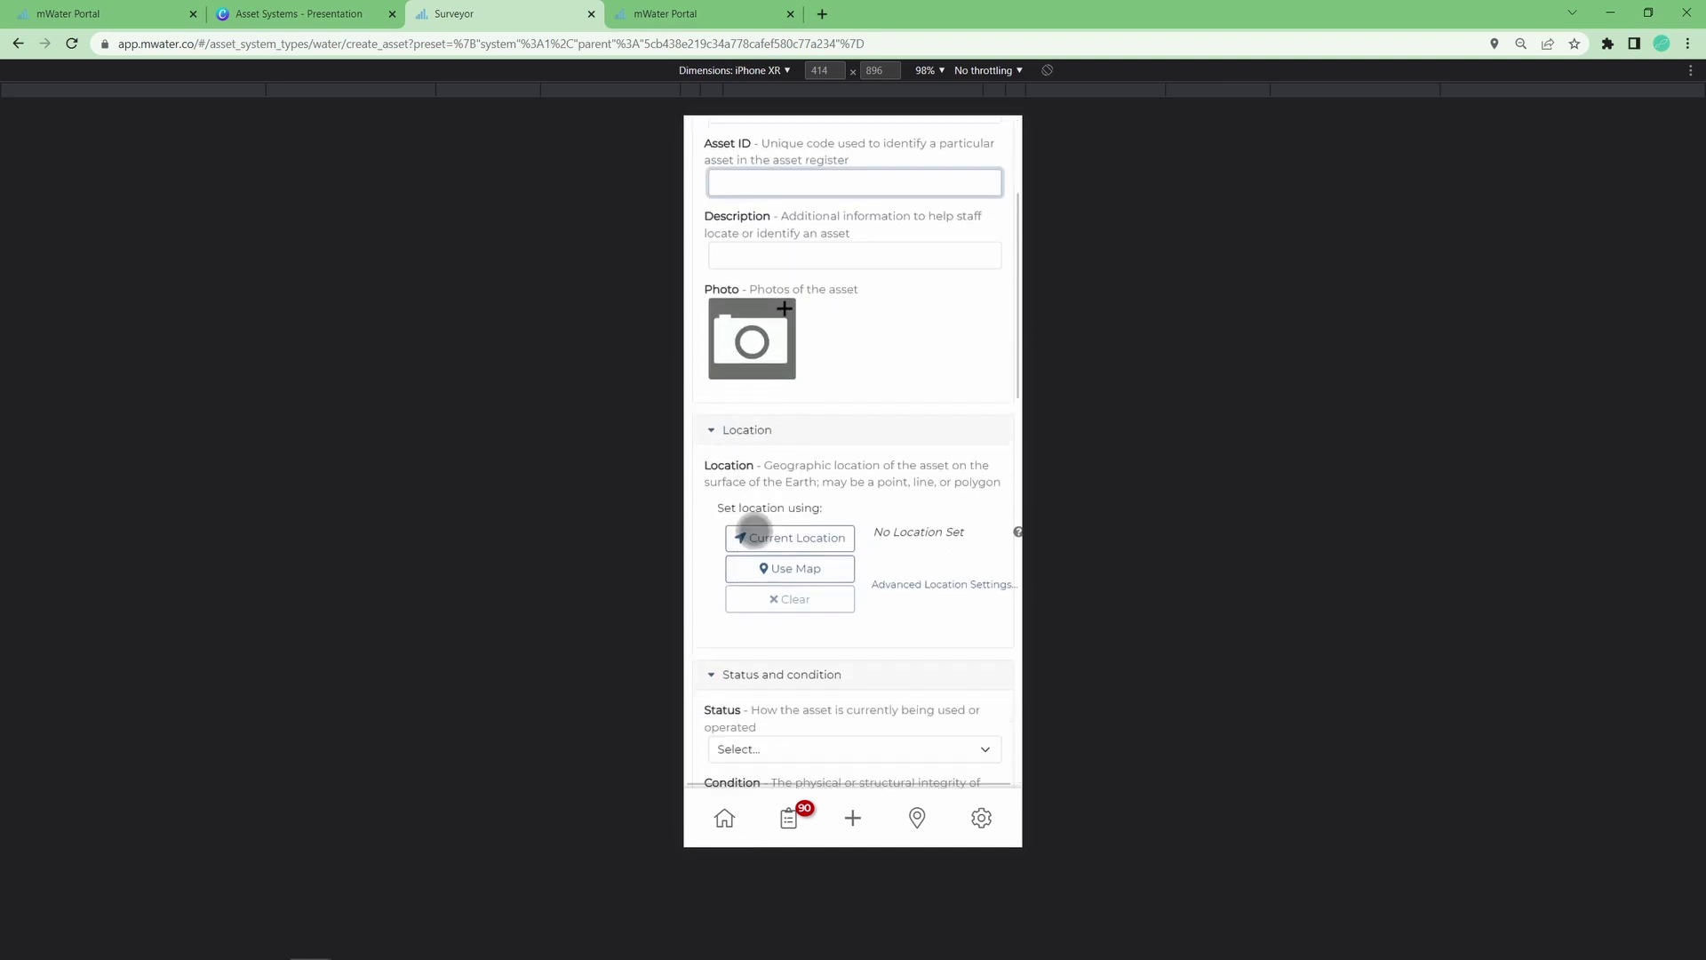
{"action": "left_click", "coordinate": [762, 565]}
{"action": "left_click_drag", "start_coordinate": [880, 537], "coordinate": [872, 471]}
{"action": "left_click", "coordinate": [944, 755]}
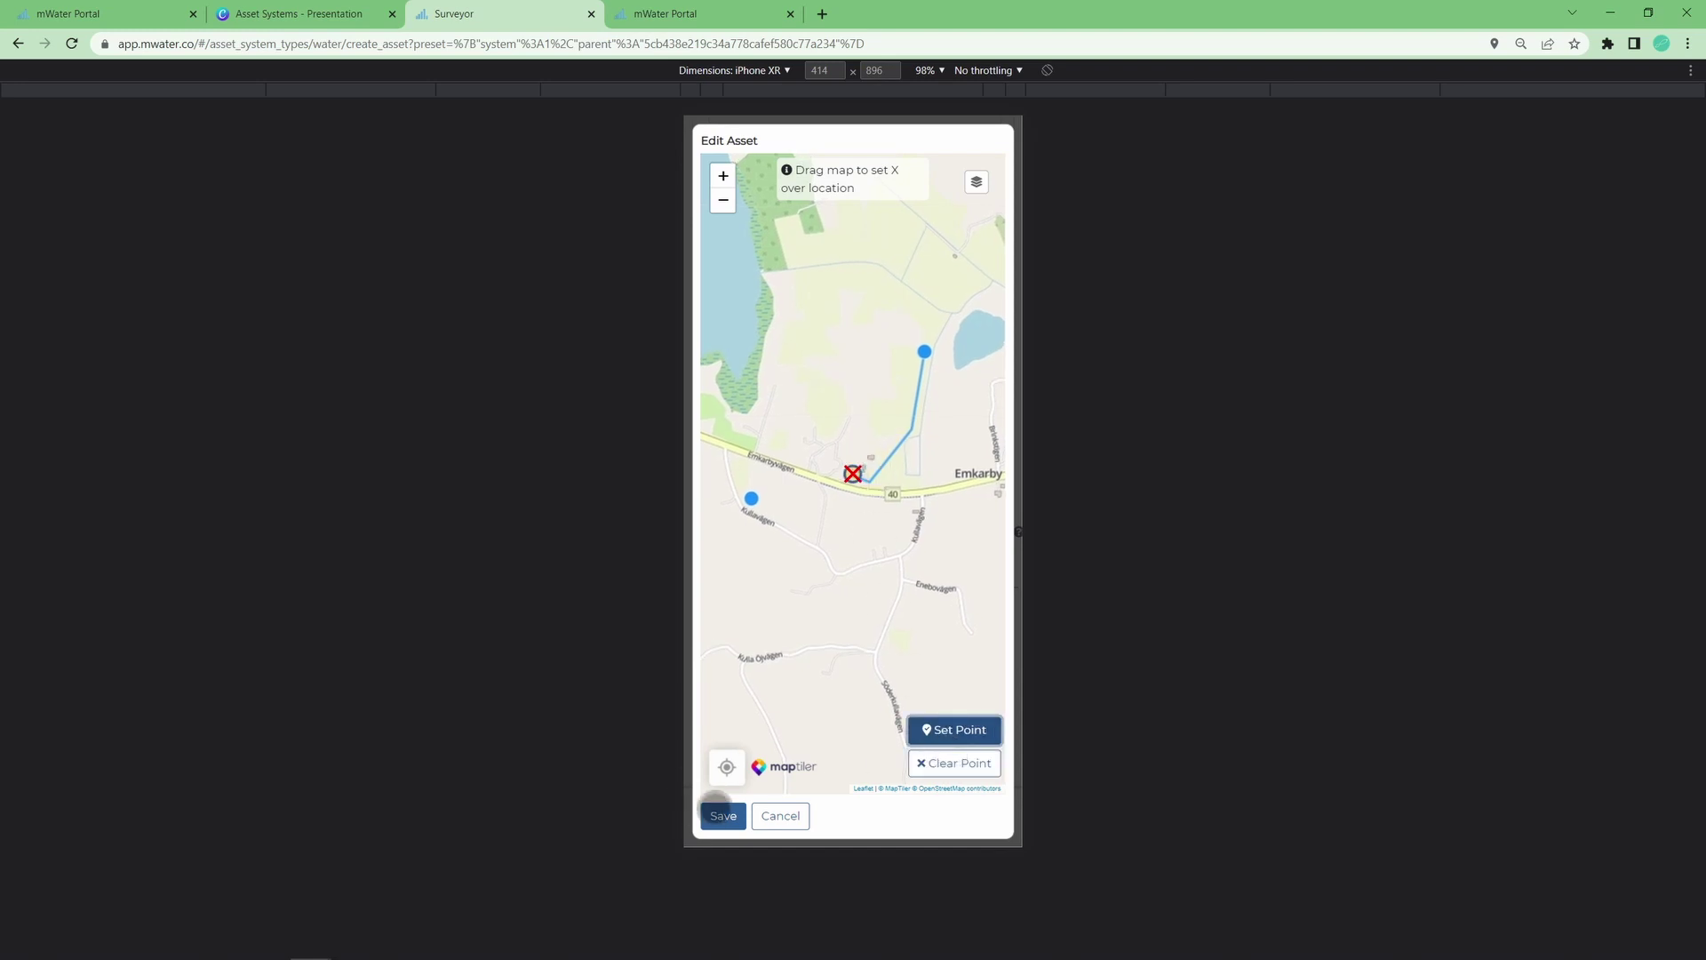
{"action": "left_click", "coordinate": [720, 814]}
Step: Make it a Residential piped connection and create the water point
{"action": "scroll", "coordinate": [830, 675], "scroll_direction": "down", "scroll_amount": 10}
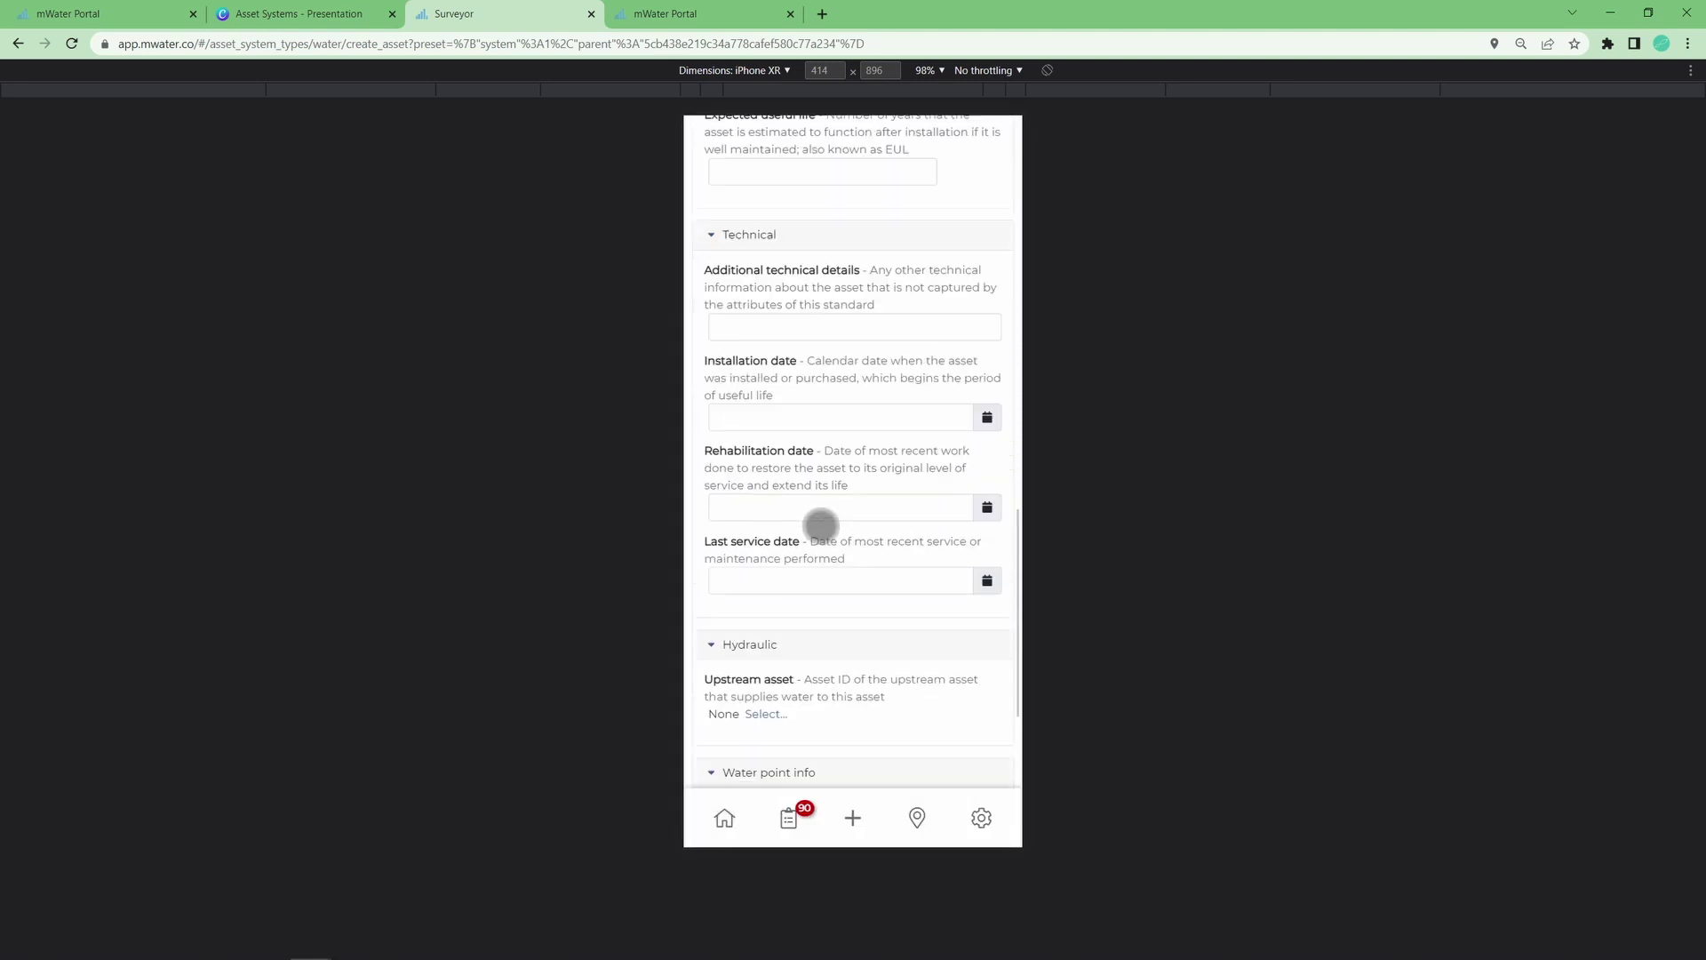
{"action": "scroll", "coordinate": [825, 522], "scroll_direction": "down", "scroll_amount": 1}
{"action": "left_click", "coordinate": [771, 624]}
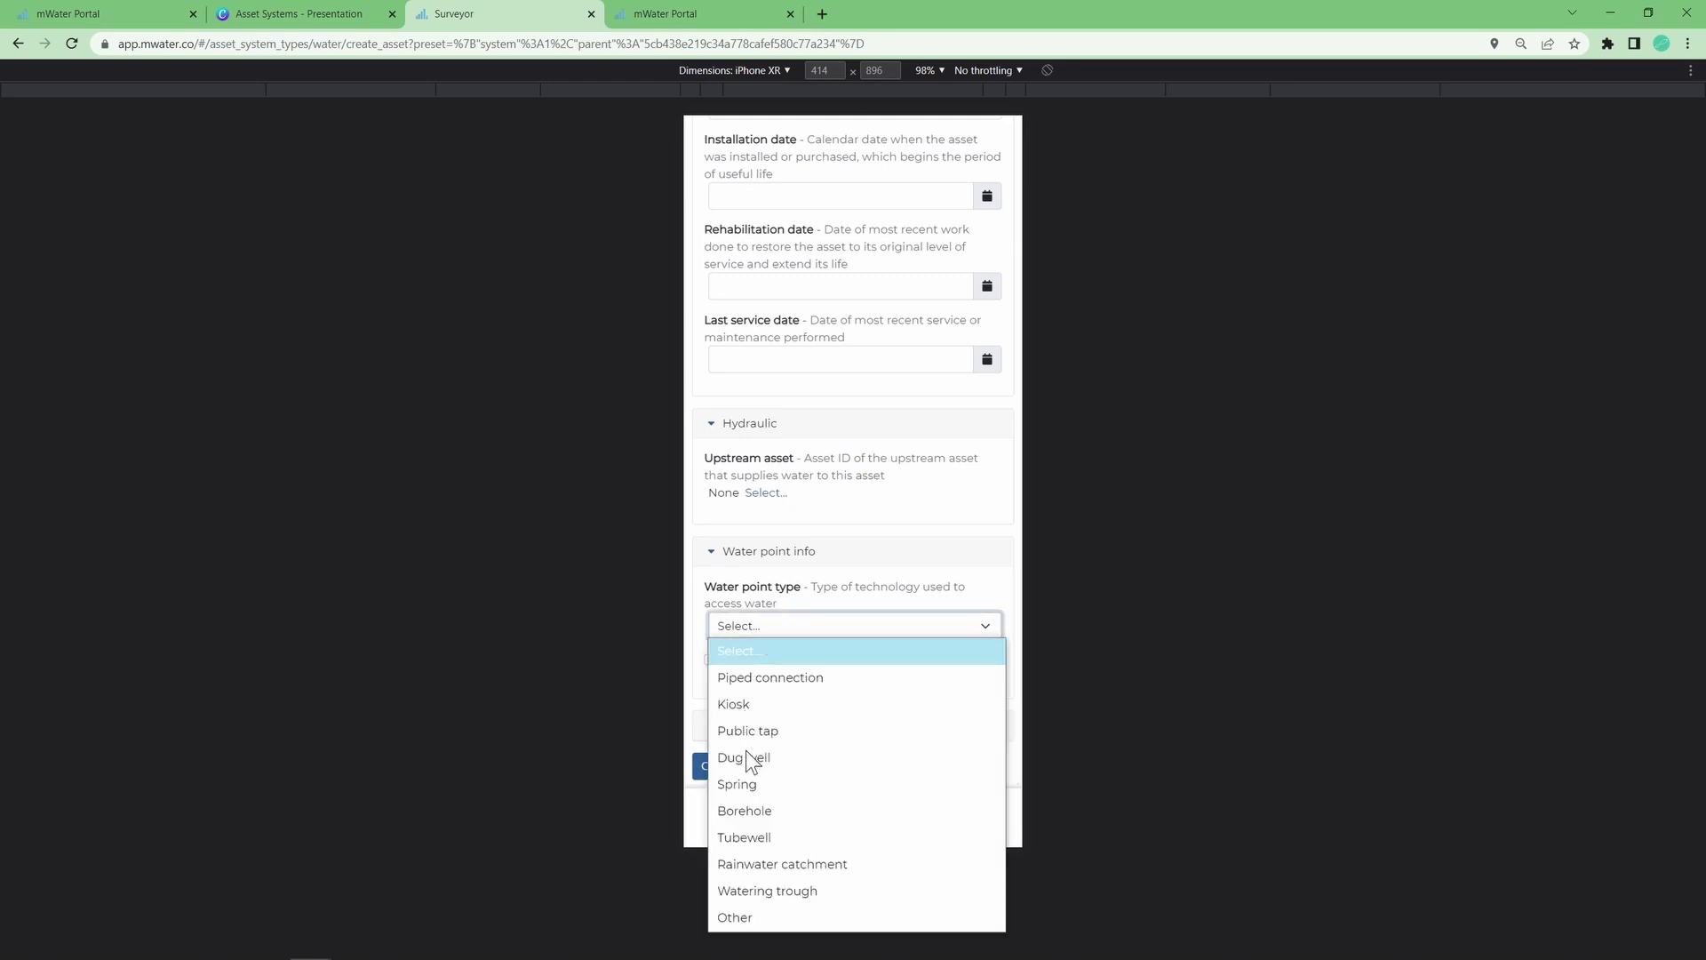
{"action": "left_click", "coordinate": [762, 678]}
{"action": "scroll", "coordinate": [751, 675], "scroll_direction": "down", "scroll_amount": 1}
{"action": "left_click", "coordinate": [749, 661]}
{"action": "left_click", "coordinate": [751, 689]}
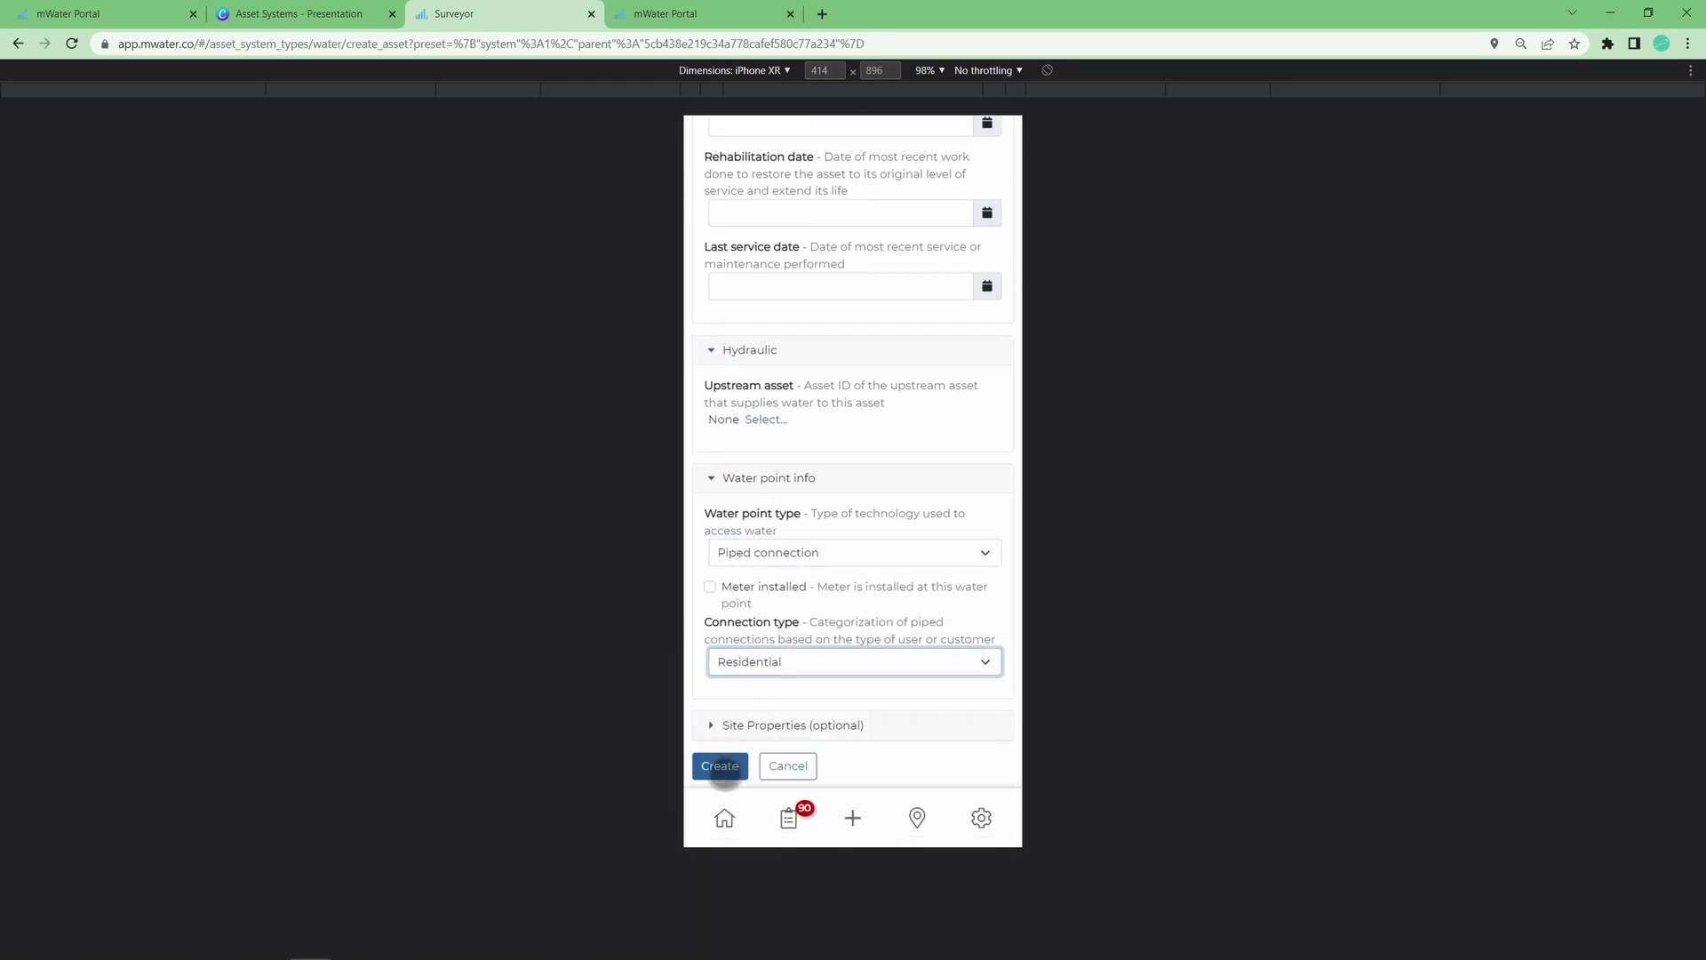
{"action": "left_click", "coordinate": [721, 767]}
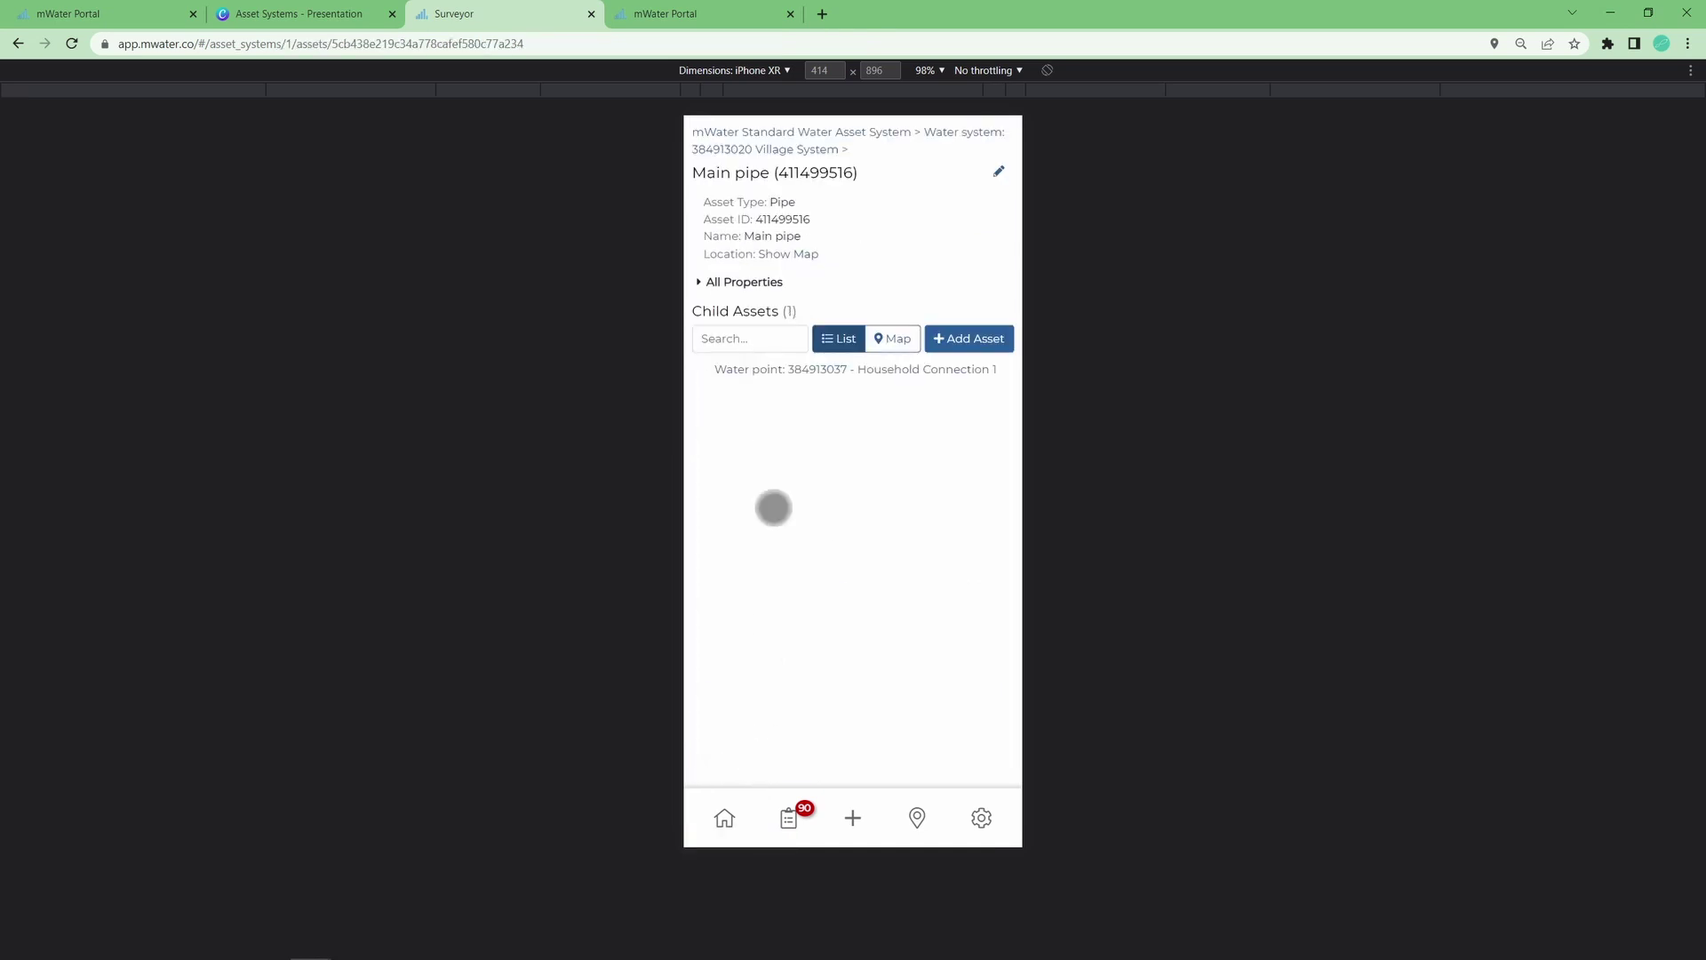
Step: Go from the asset system to Village System, Water Source, then Borehole pump, toggling Map and List
{"action": "left_click", "coordinate": [780, 131]}
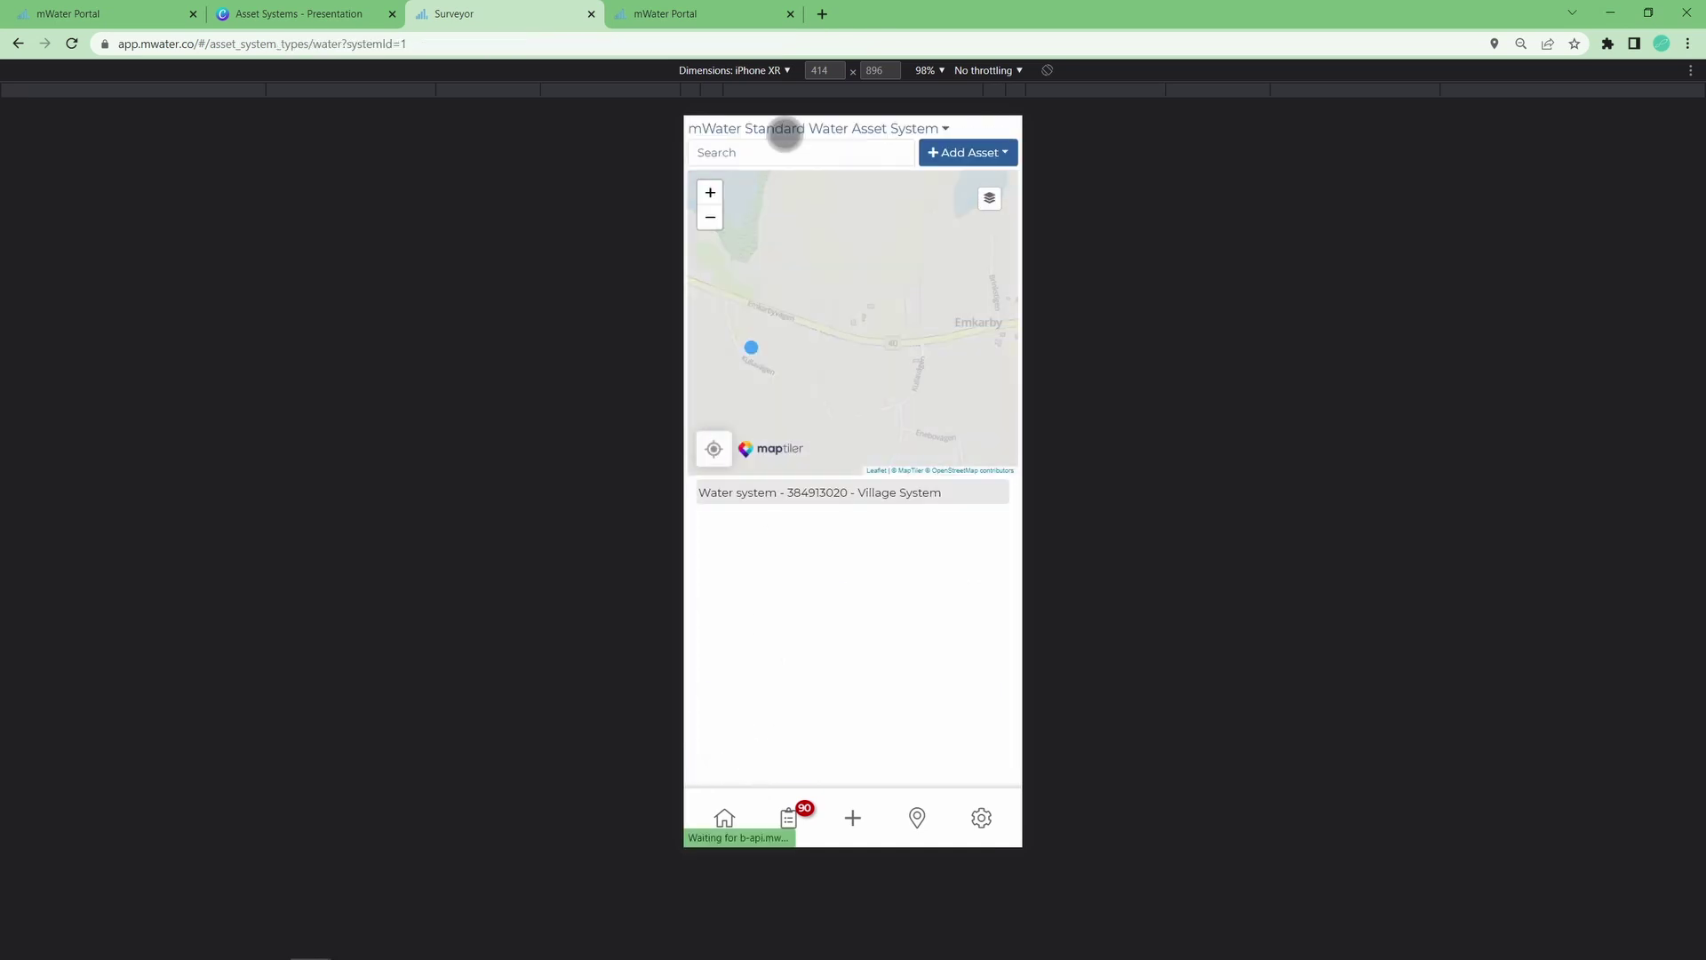
{"action": "left_click", "coordinate": [740, 493]}
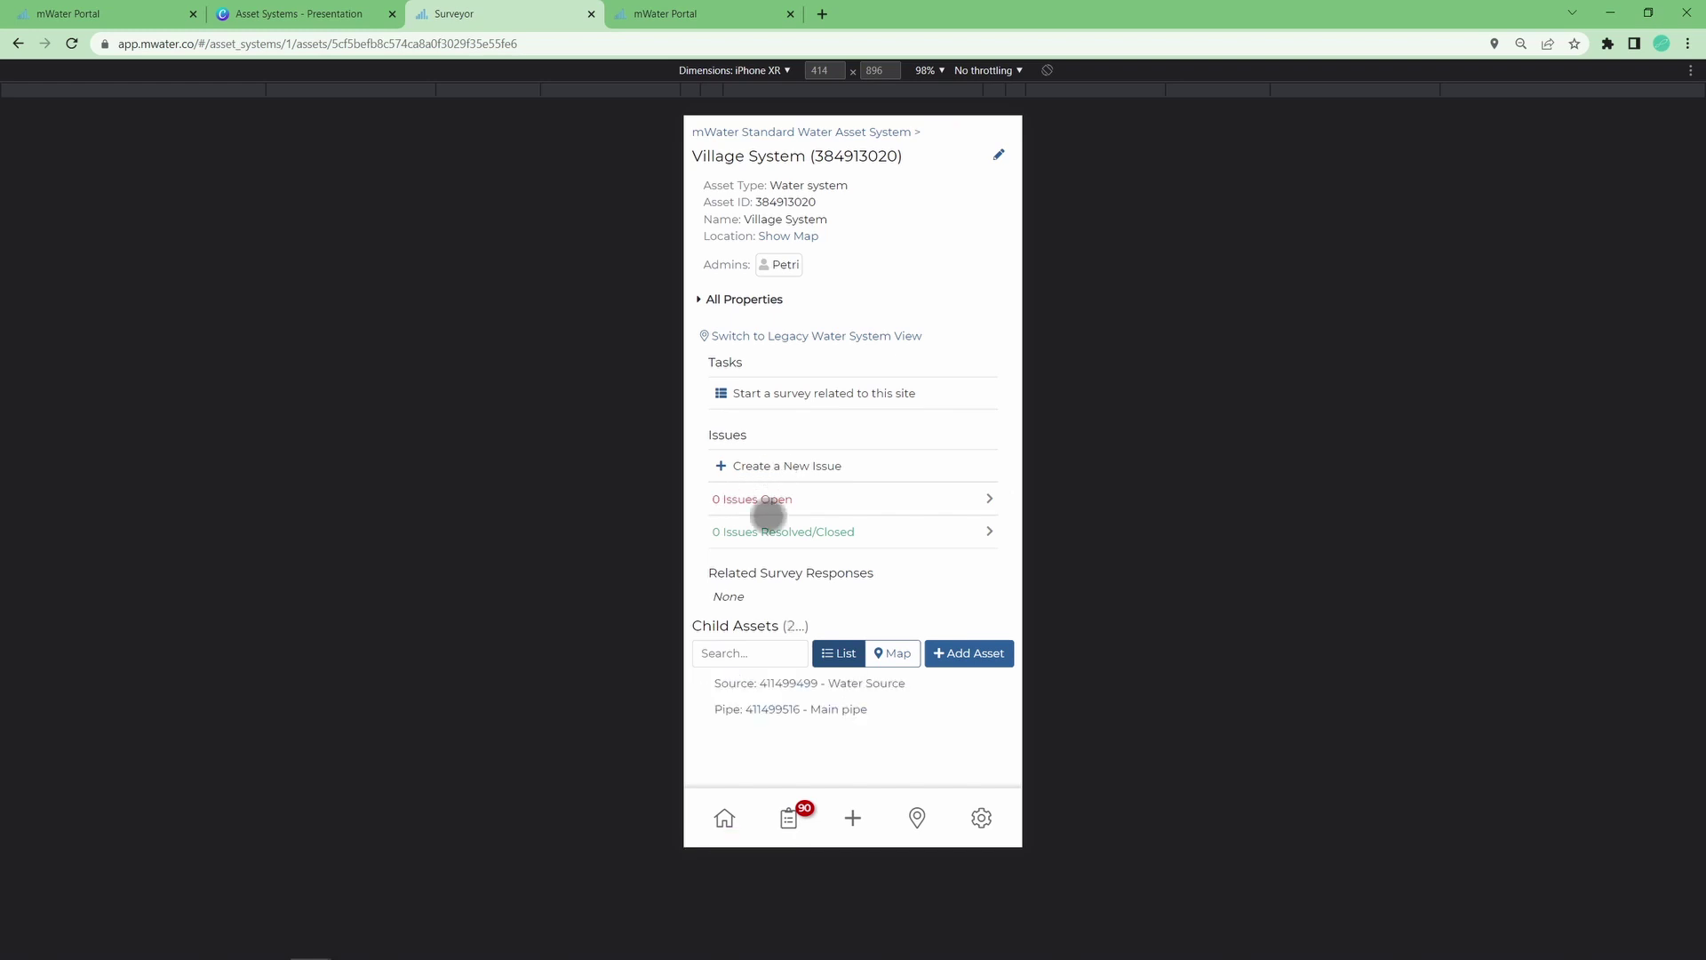
{"action": "left_click", "coordinate": [900, 678]}
{"action": "left_click", "coordinate": [898, 363]}
{"action": "left_click", "coordinate": [893, 341]}
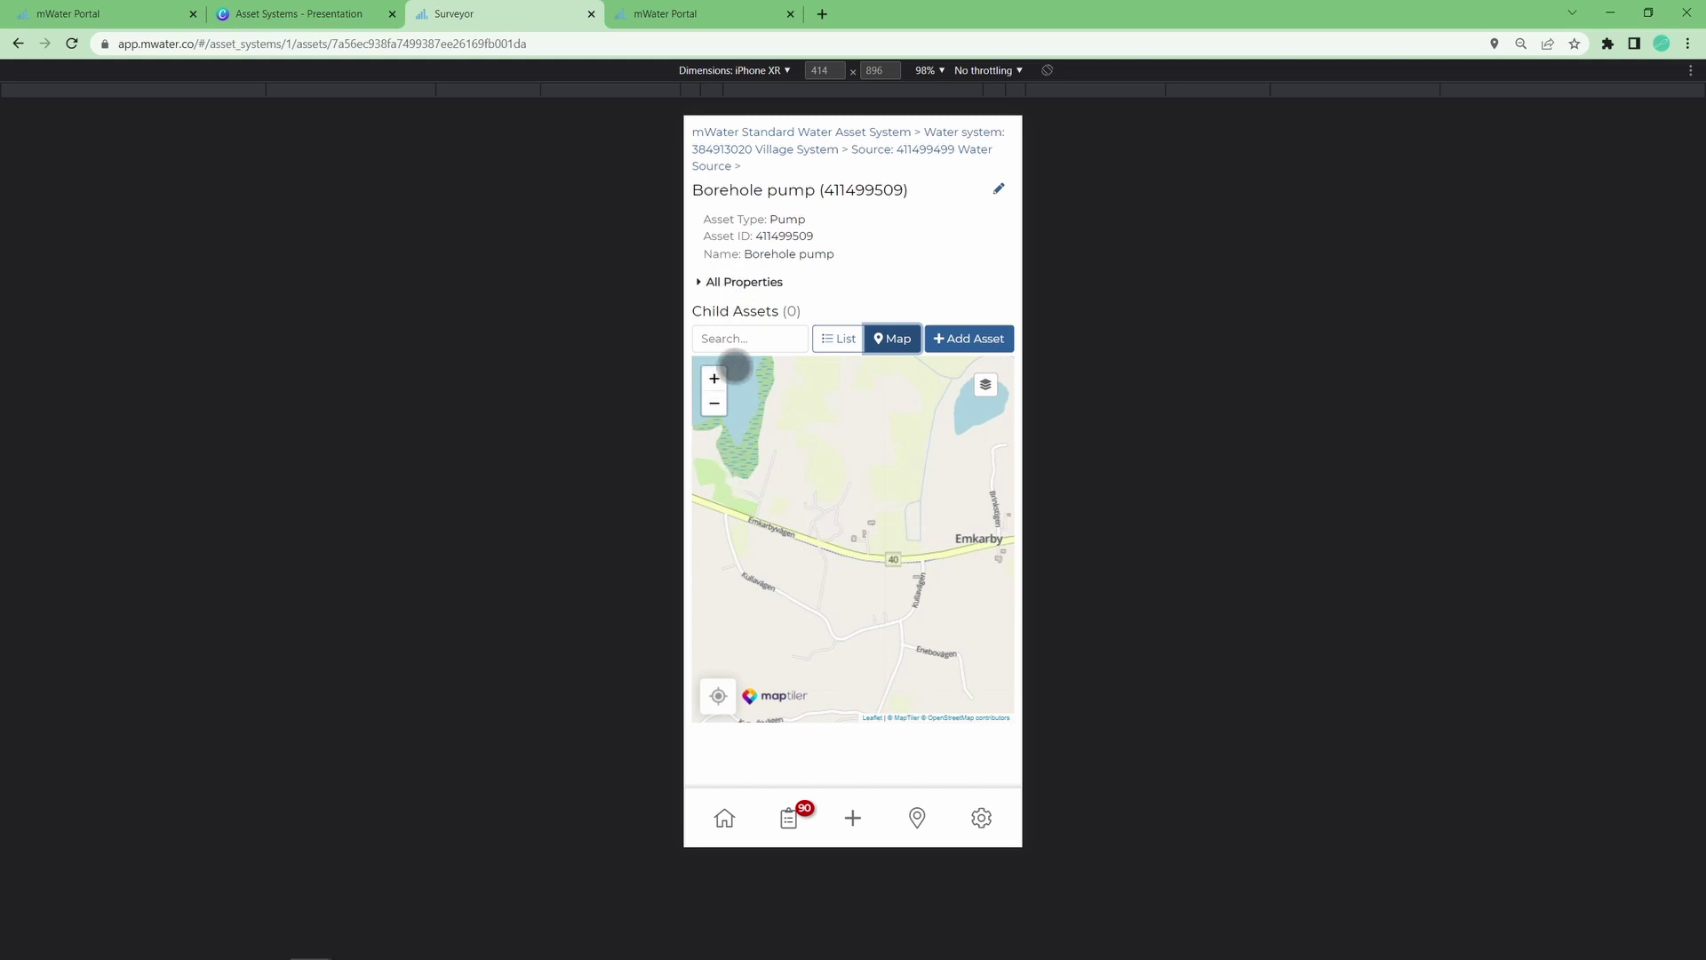
{"action": "left_click", "coordinate": [834, 342]}
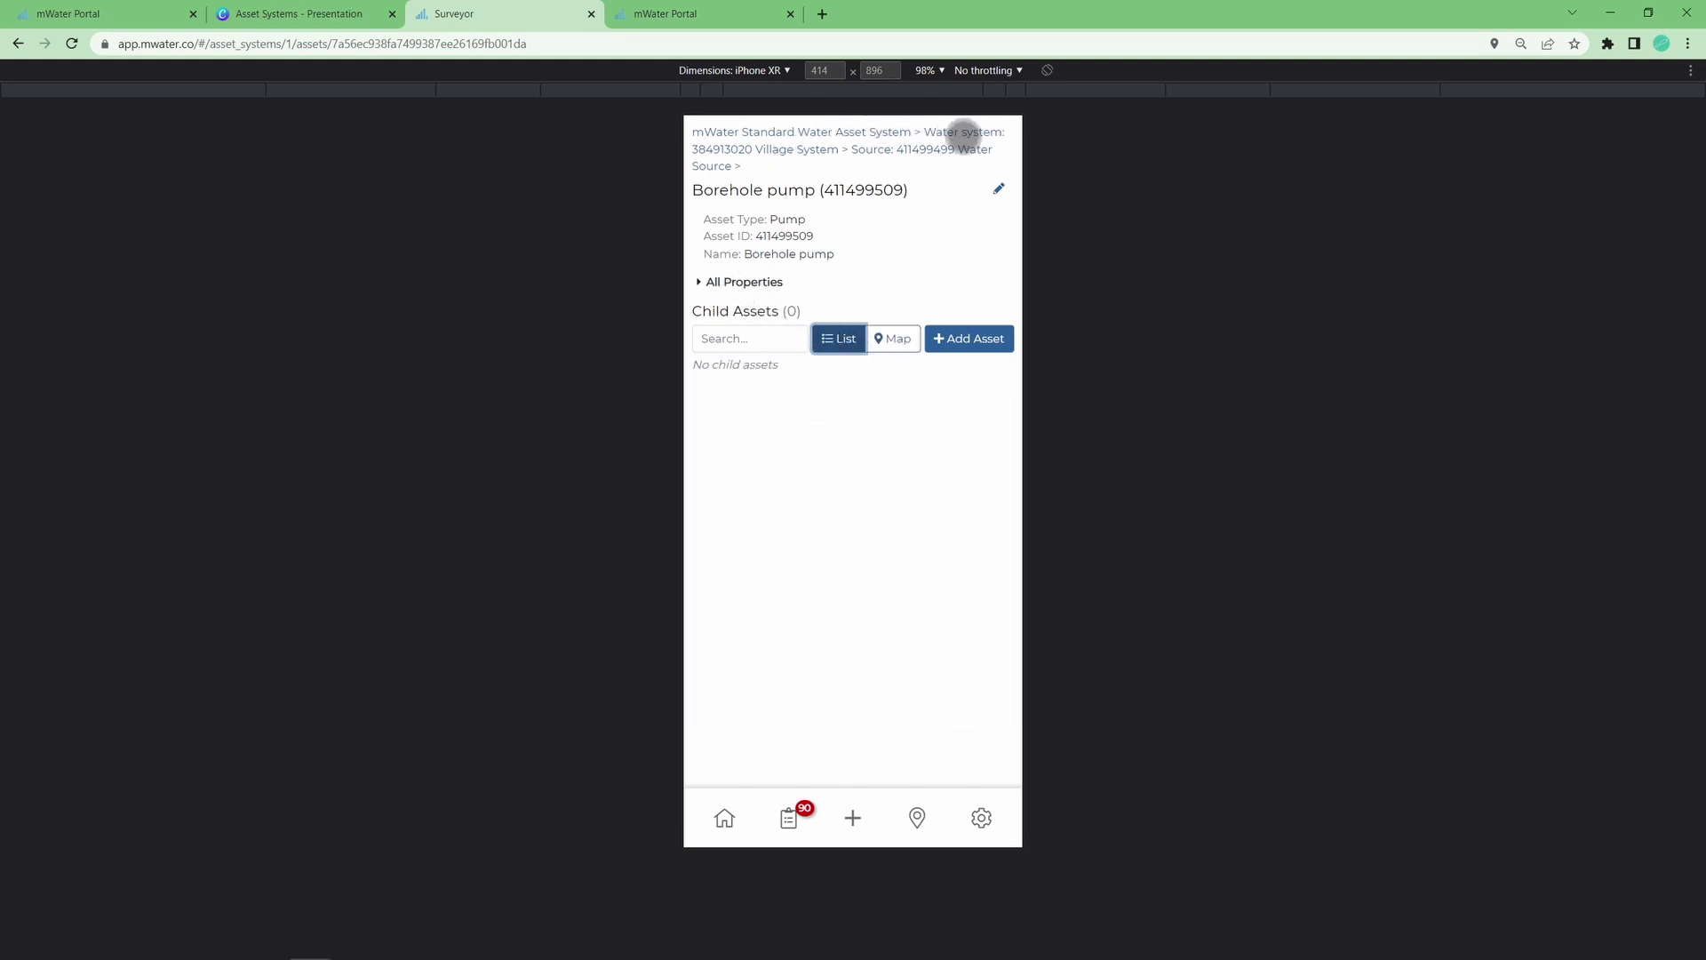
Step: Return to Village System and view its four child assets on the map
{"action": "left_click", "coordinate": [963, 135]}
{"action": "left_click", "coordinate": [897, 653]}
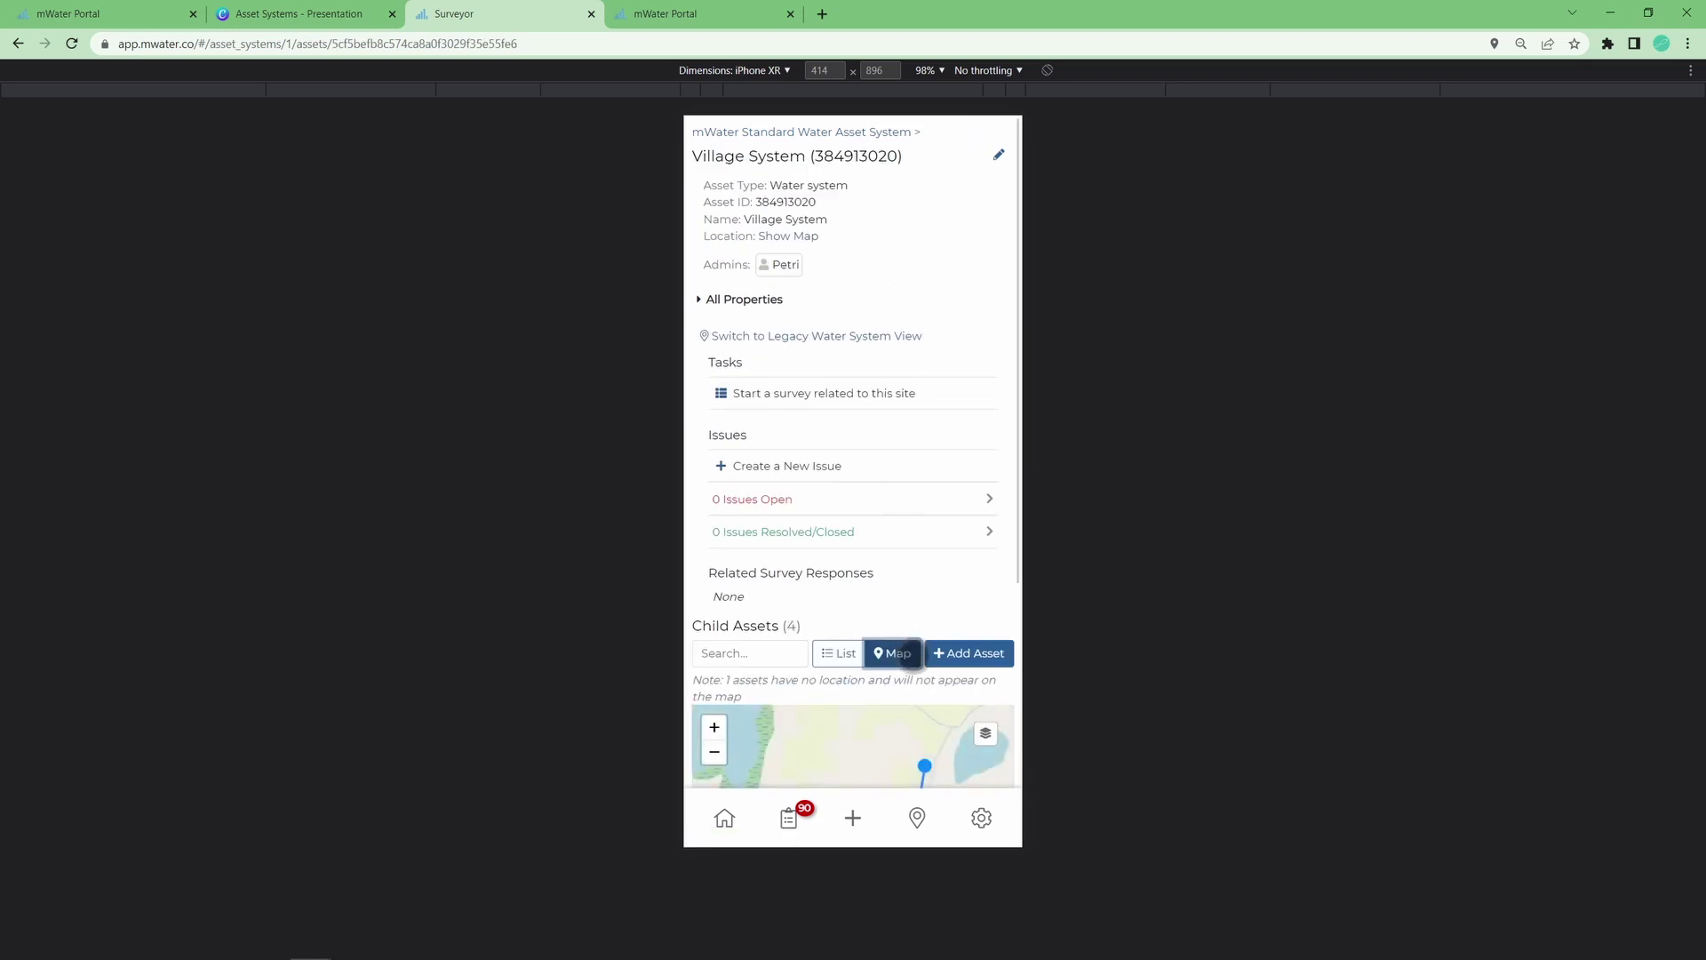
{"action": "scroll", "coordinate": [889, 714], "scroll_direction": "down", "scroll_amount": 2}
{"action": "left_click_drag", "start_coordinate": [888, 713], "coordinate": [865, 658]}
Step: Sync the new assets from the home dashboard and switch to the mWater Portal
{"action": "left_click", "coordinate": [724, 817]}
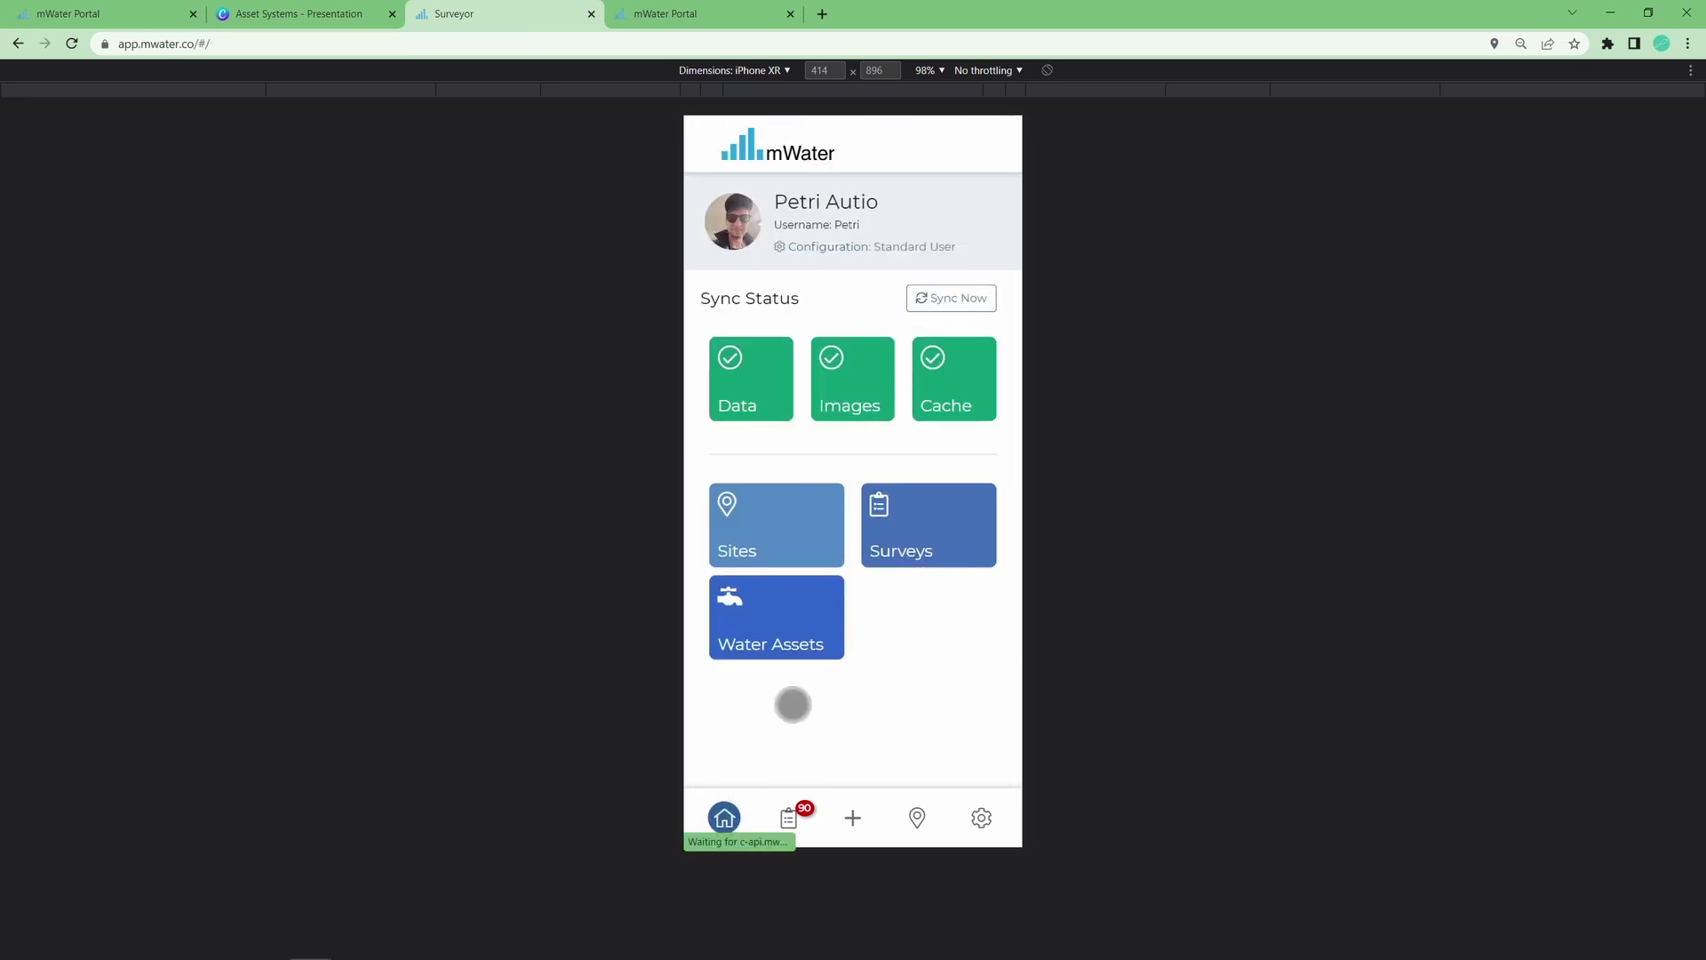
{"action": "left_click", "coordinate": [964, 298]}
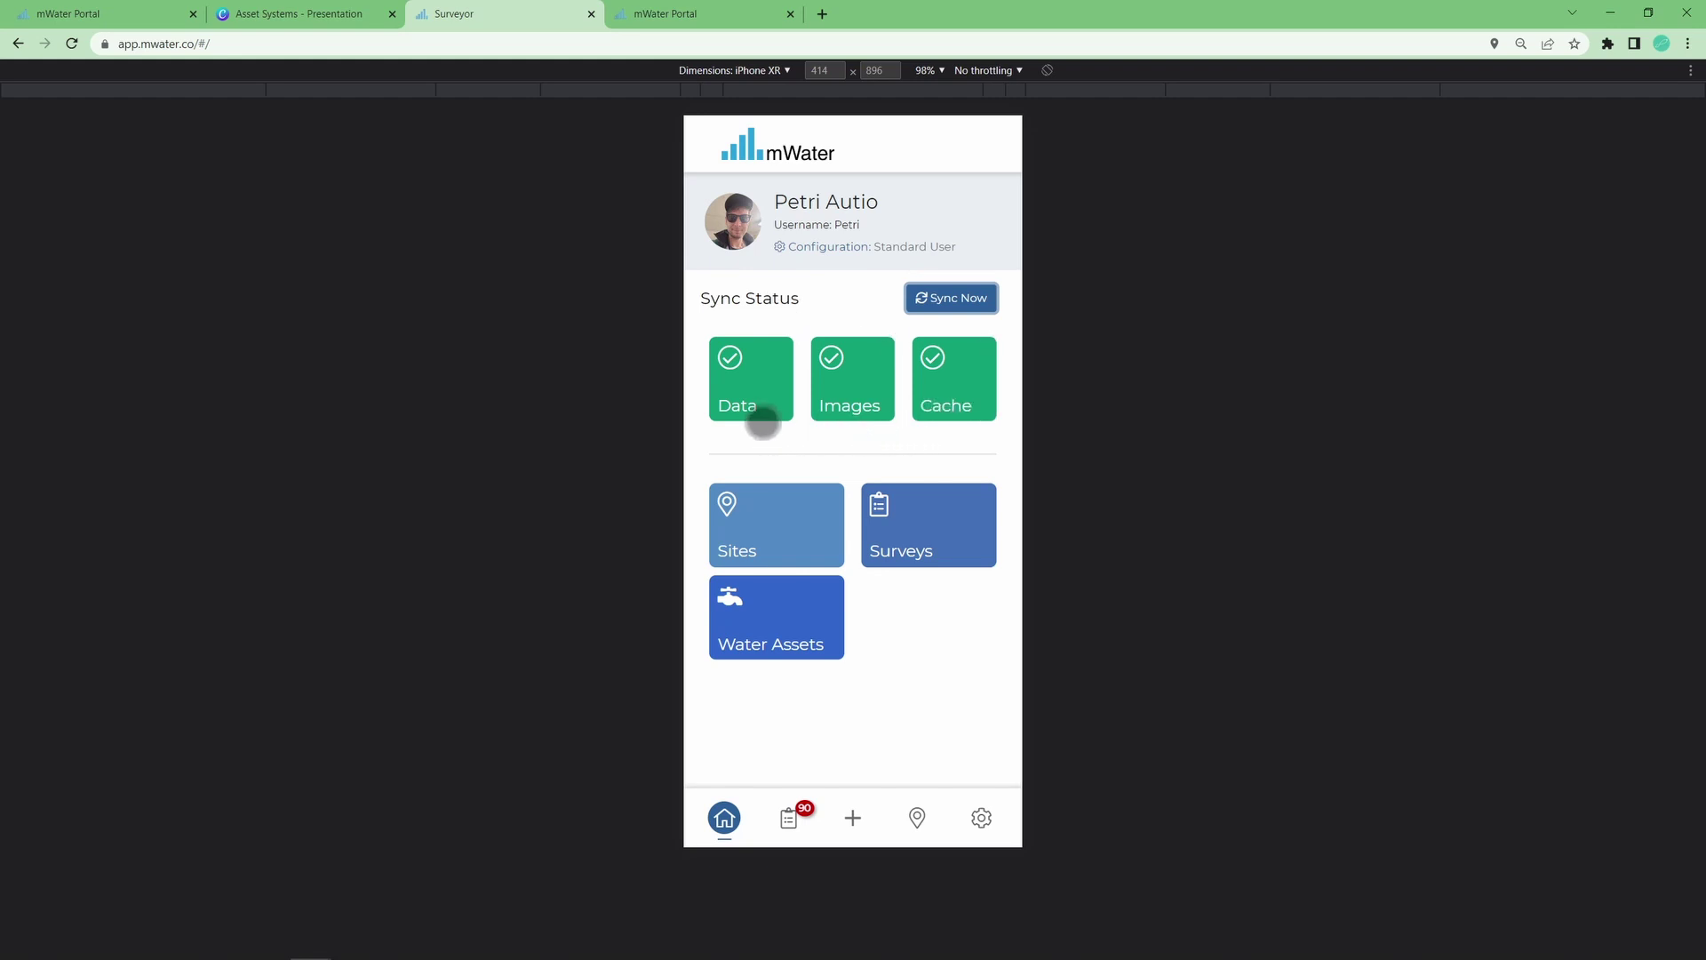
{"action": "left_click", "coordinate": [682, 5]}
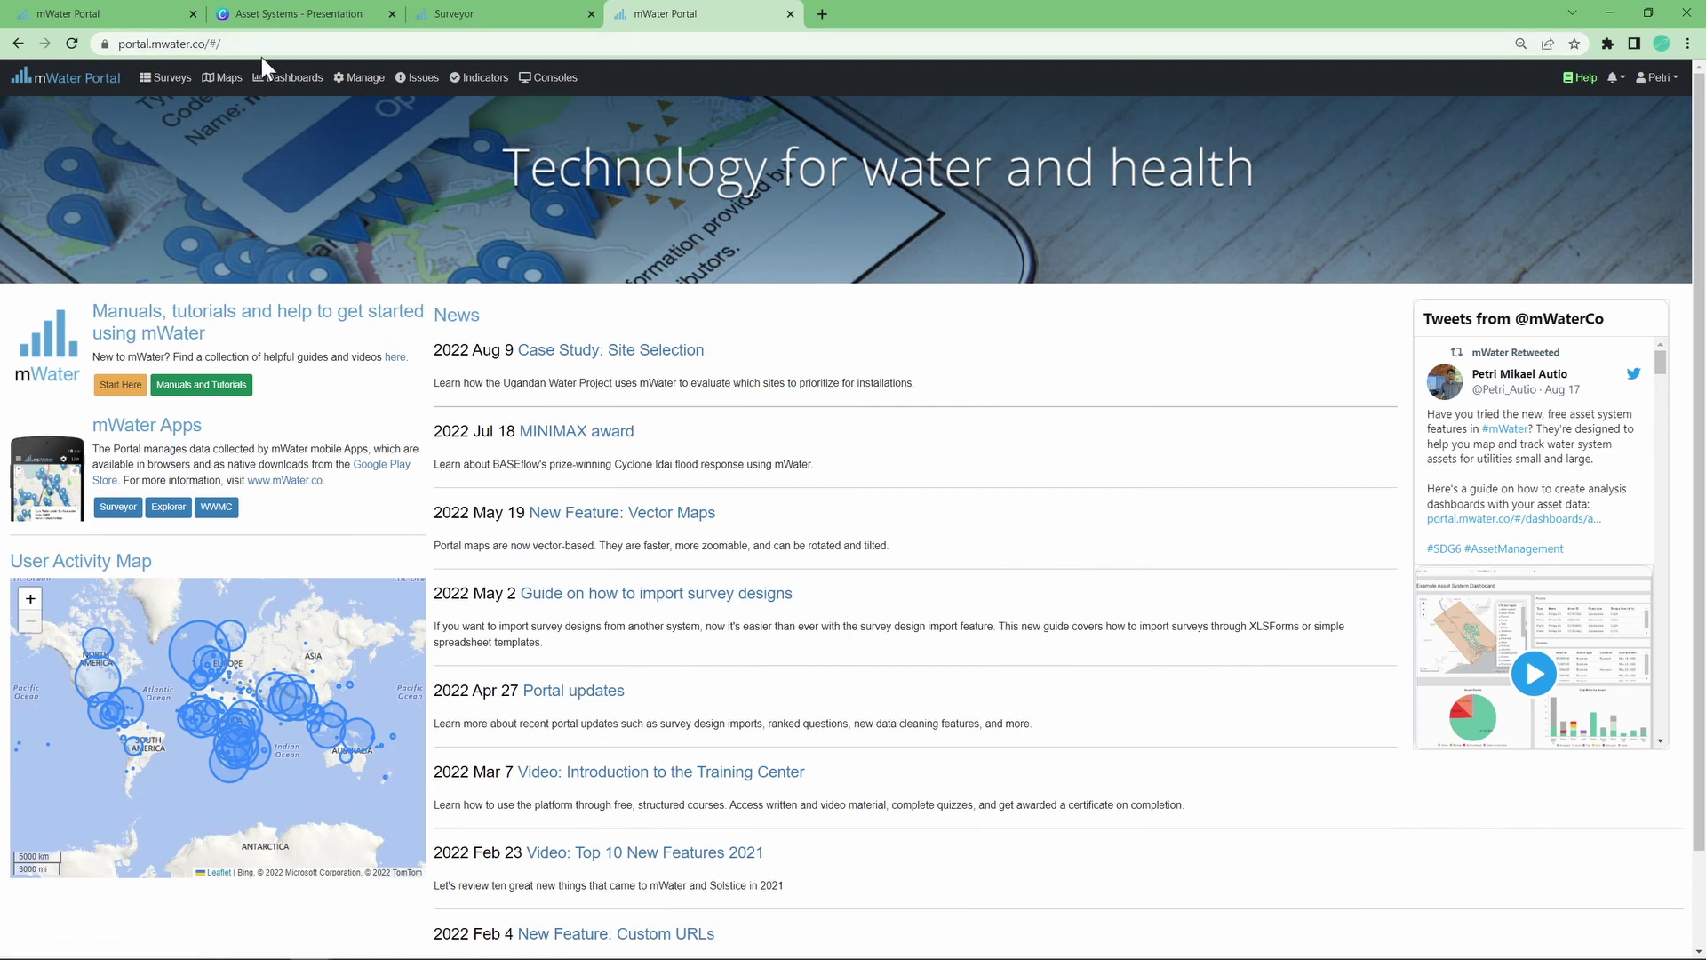
Step: In Manage > Assets, switch to the mWater Standard Water Asset System
{"action": "left_click", "coordinate": [372, 80]}
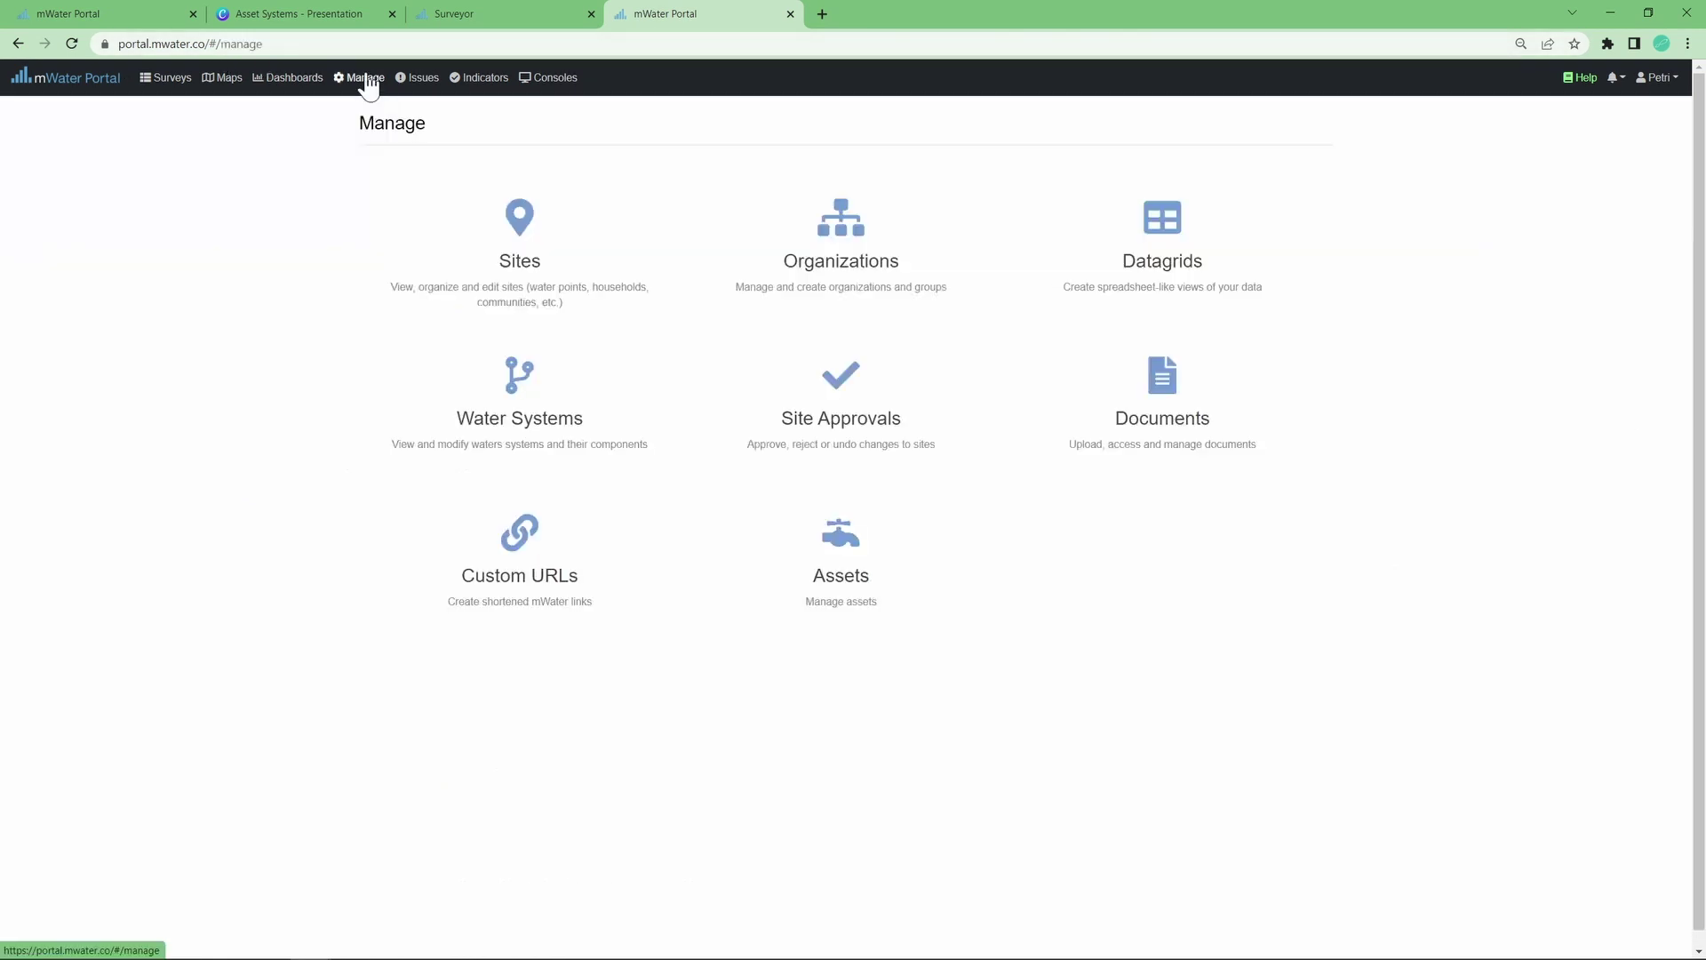
{"action": "left_click", "coordinate": [816, 537]}
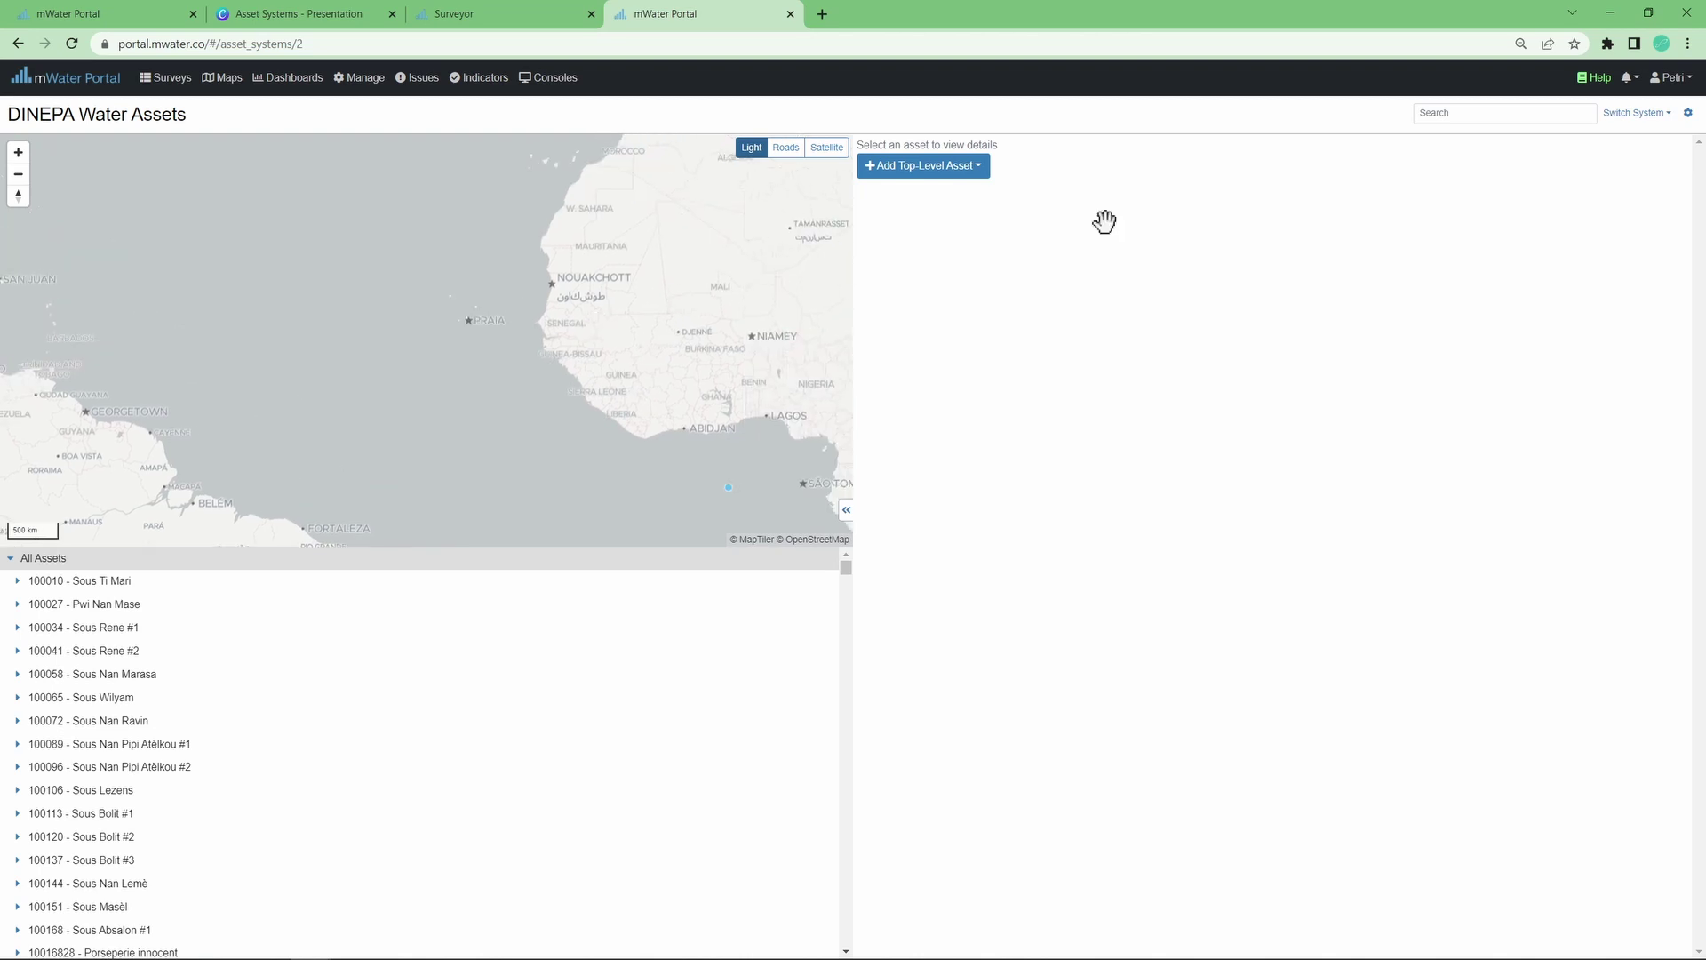
{"action": "left_click", "coordinate": [1639, 114]}
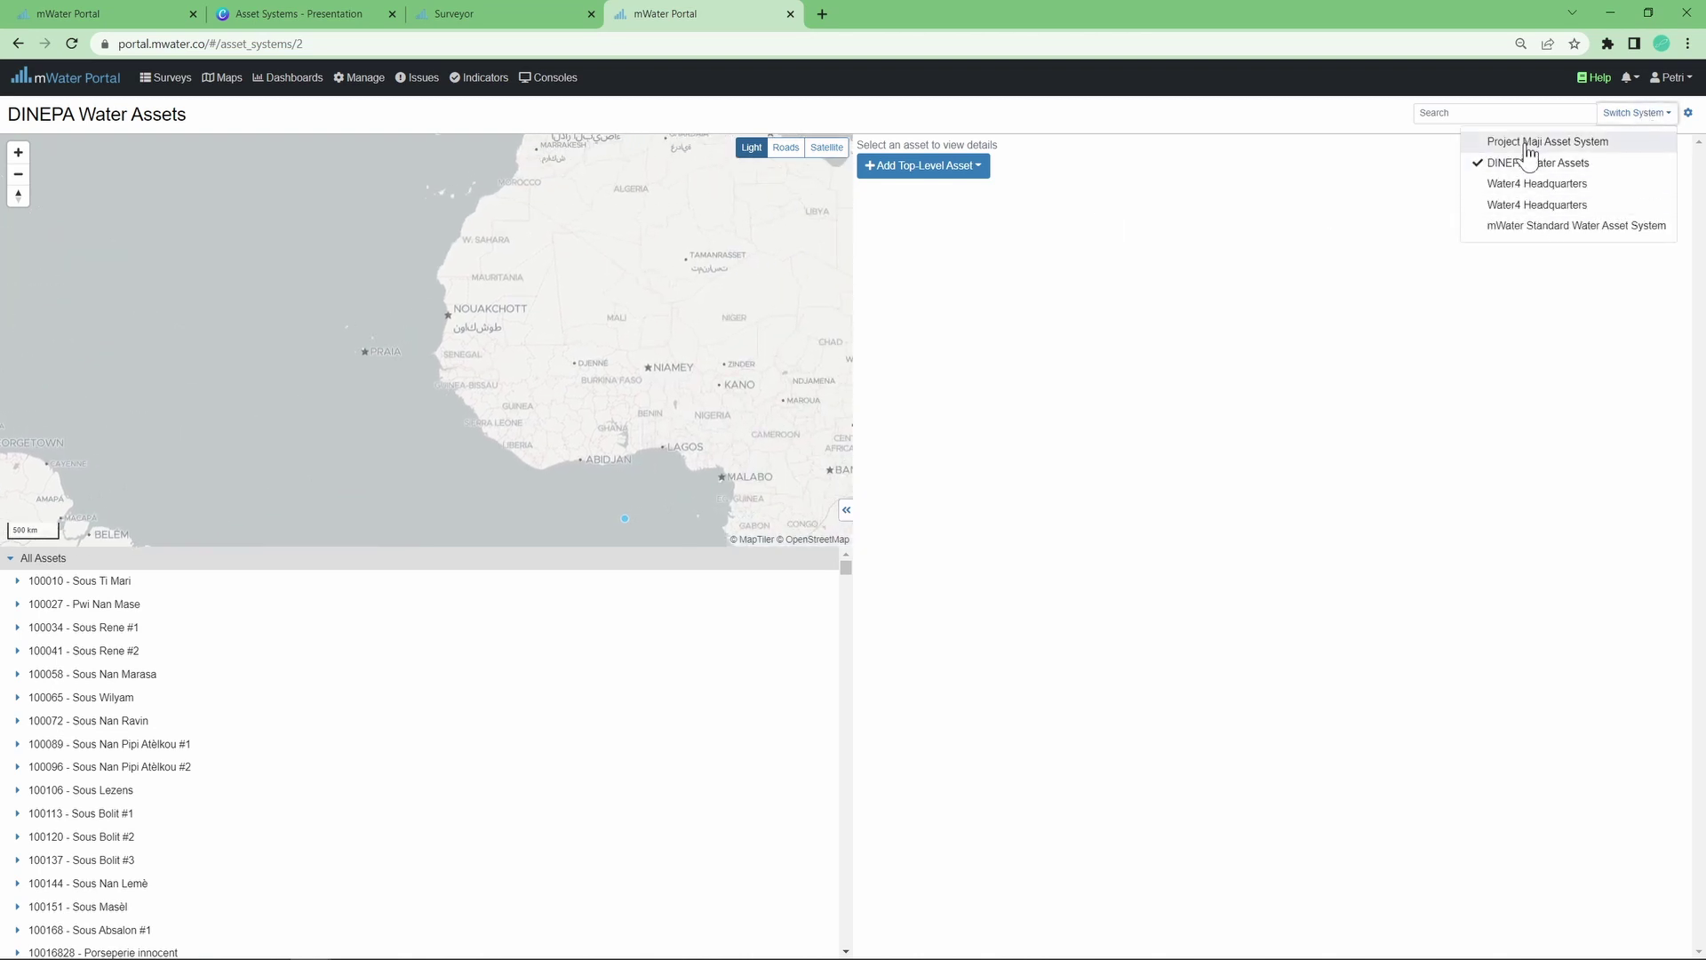
{"action": "left_click", "coordinate": [1528, 228]}
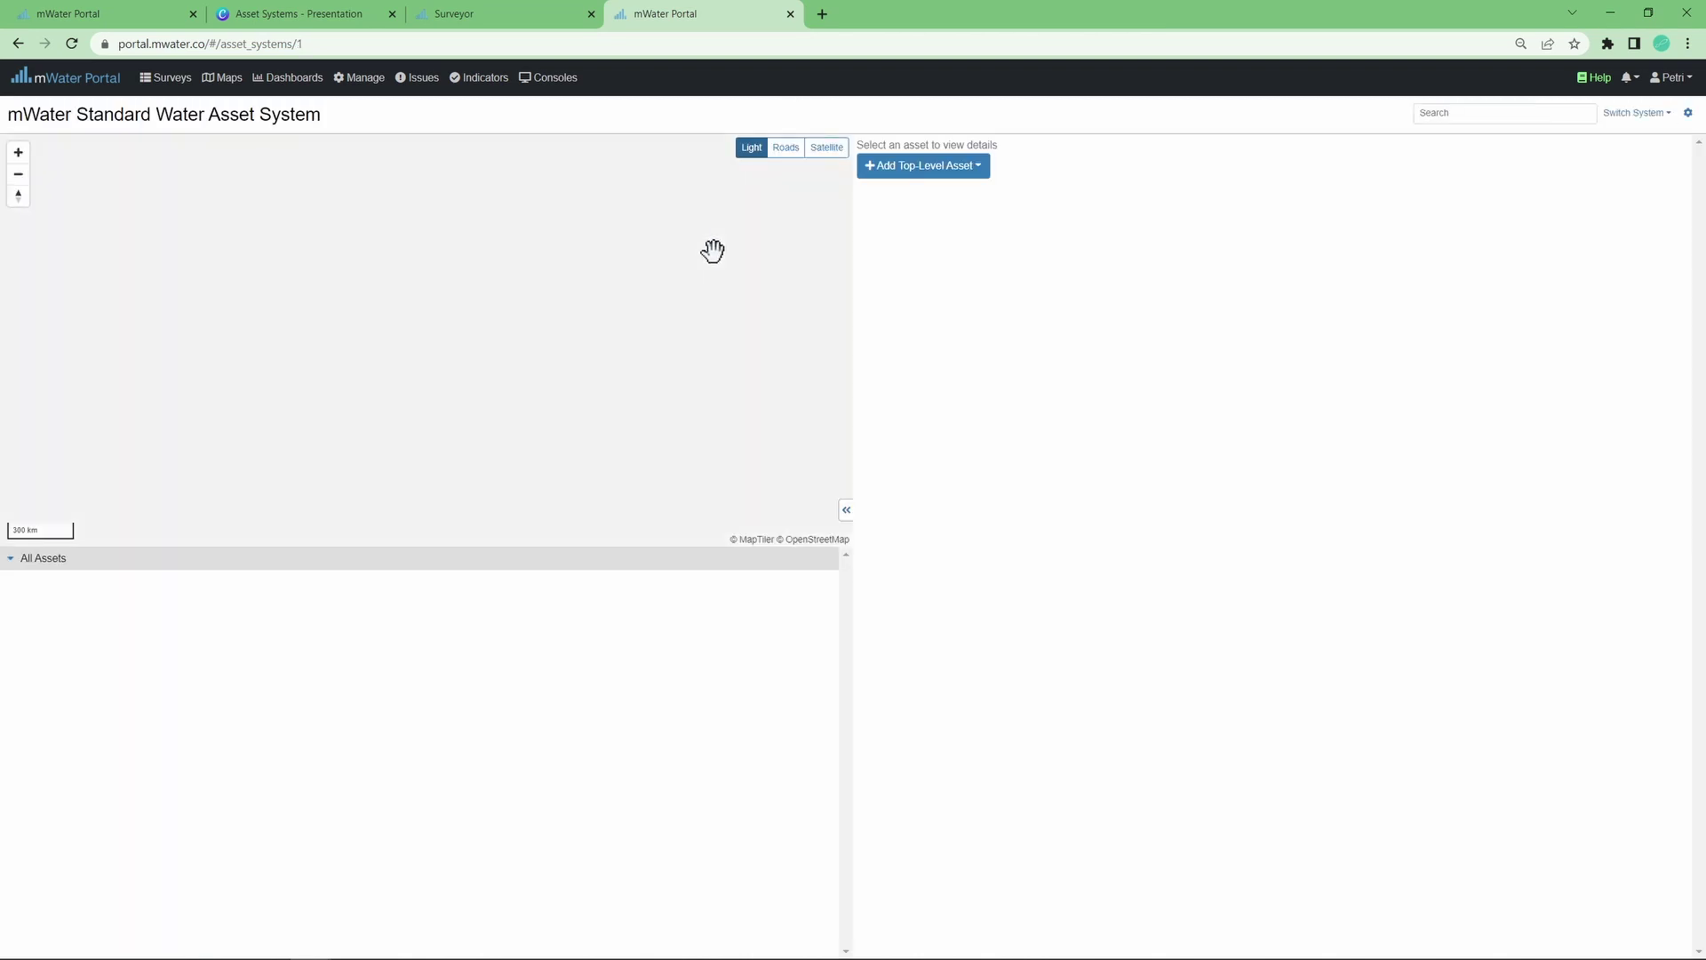
Step: Zoom out and pan the asset map toward Scandinavia where the new assets sit
{"action": "left_click_drag", "start_coordinate": [571, 323], "coordinate": [274, 329]}
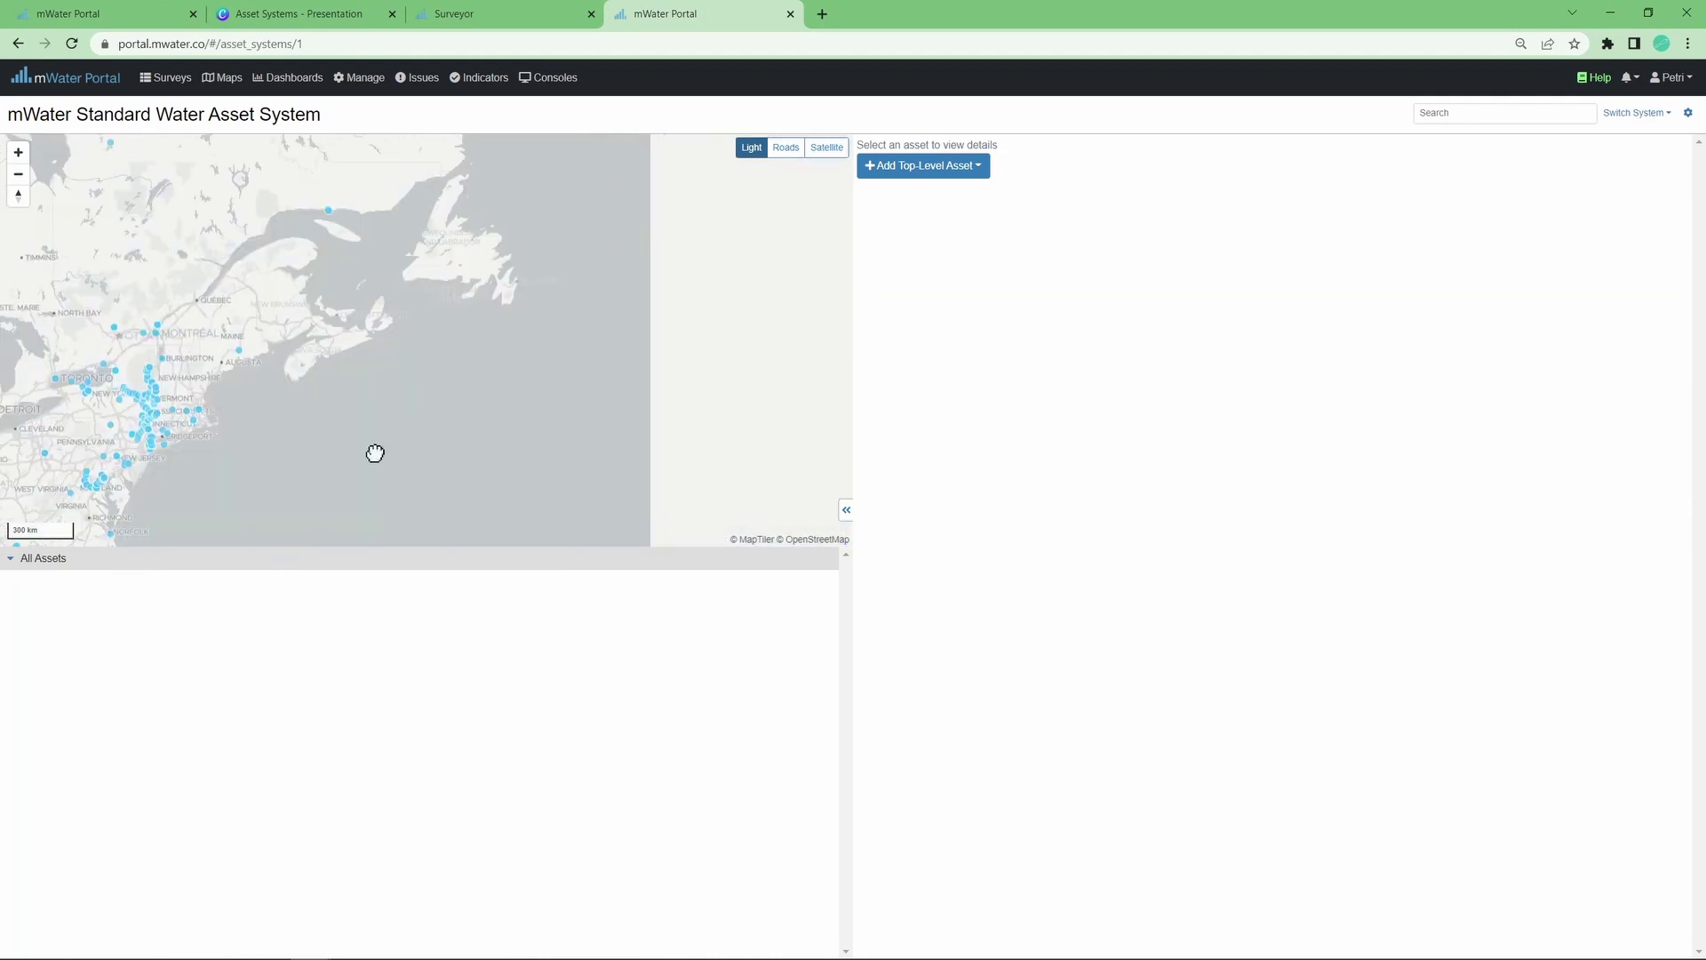
{"action": "left_click", "coordinate": [17, 177]}
{"action": "left_click_drag", "start_coordinate": [373, 198], "coordinate": [263, 232]}
{"action": "left_click_drag", "start_coordinate": [498, 278], "coordinate": [391, 269]}
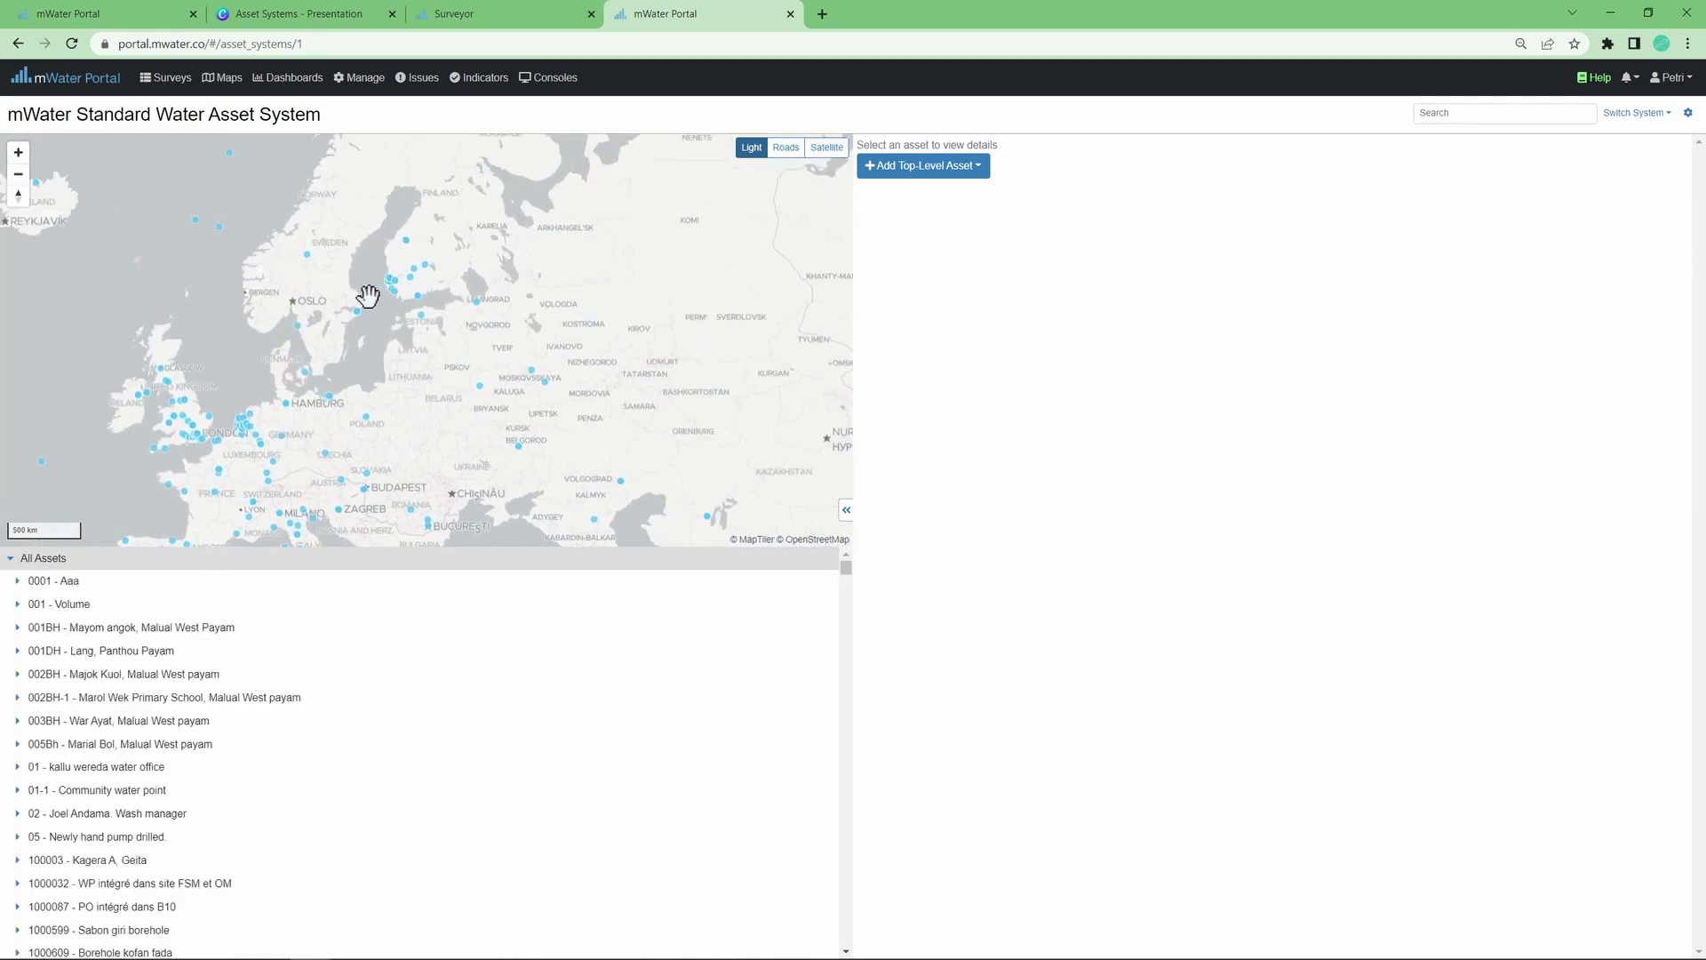
Step: Select Household Connection 1, then Village System's Water Source, framing source and pipe on the map
{"action": "left_click", "coordinate": [375, 301]}
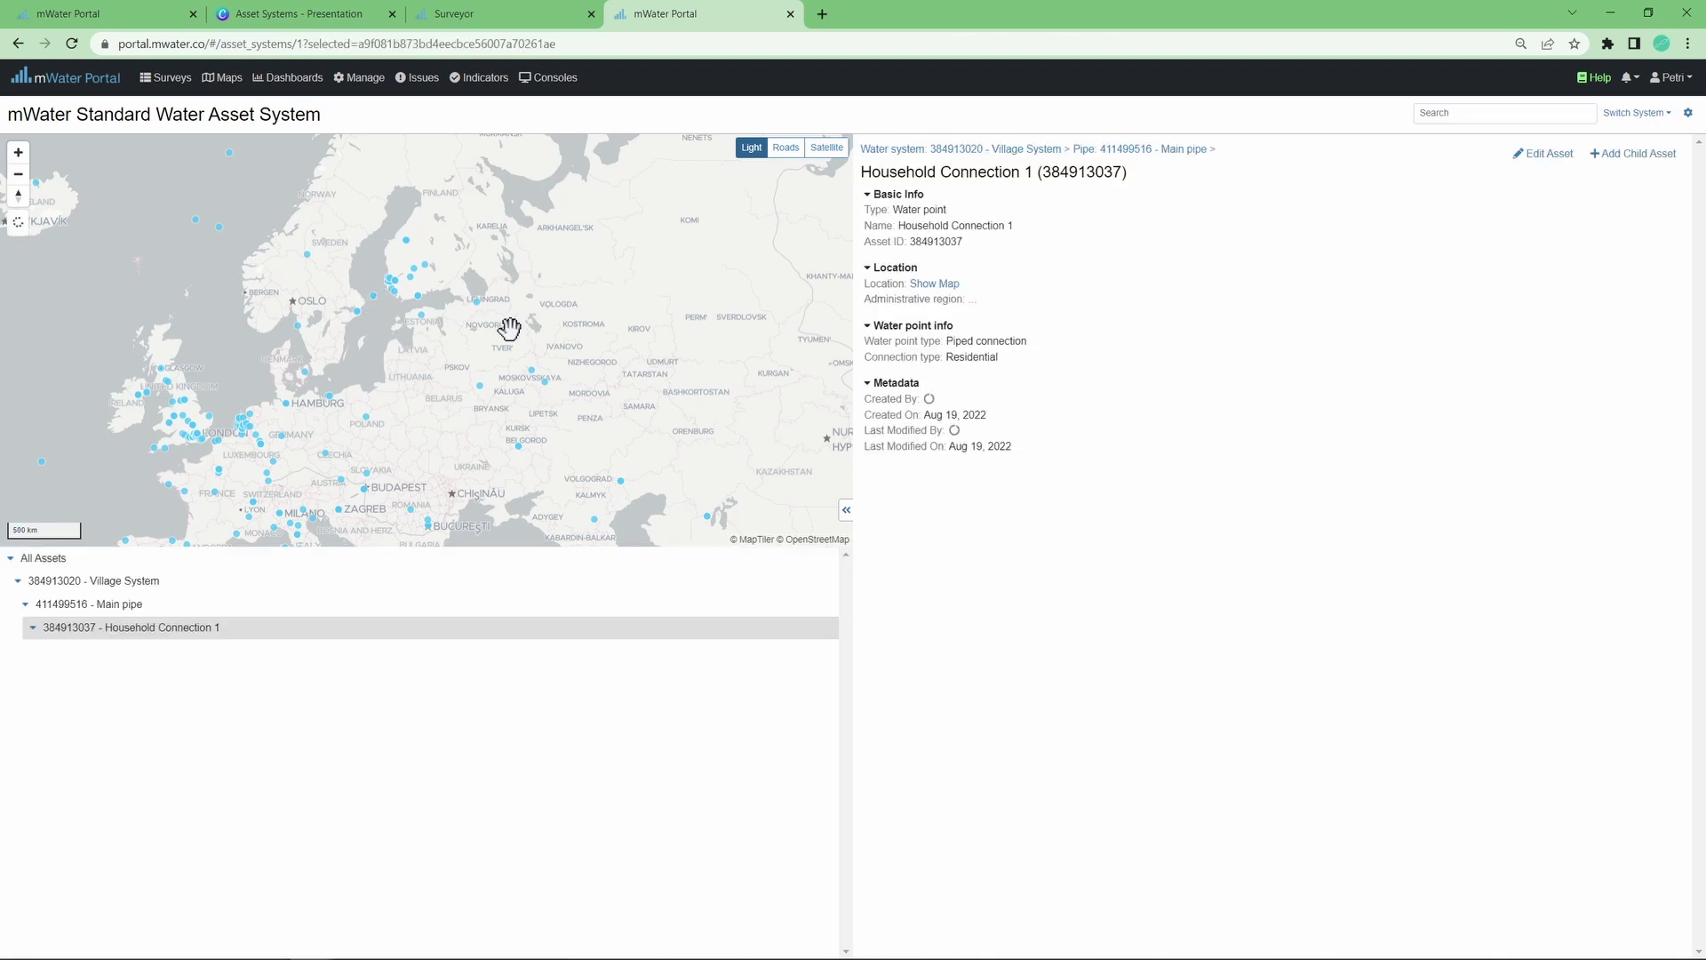
{"action": "left_click", "coordinate": [145, 586]}
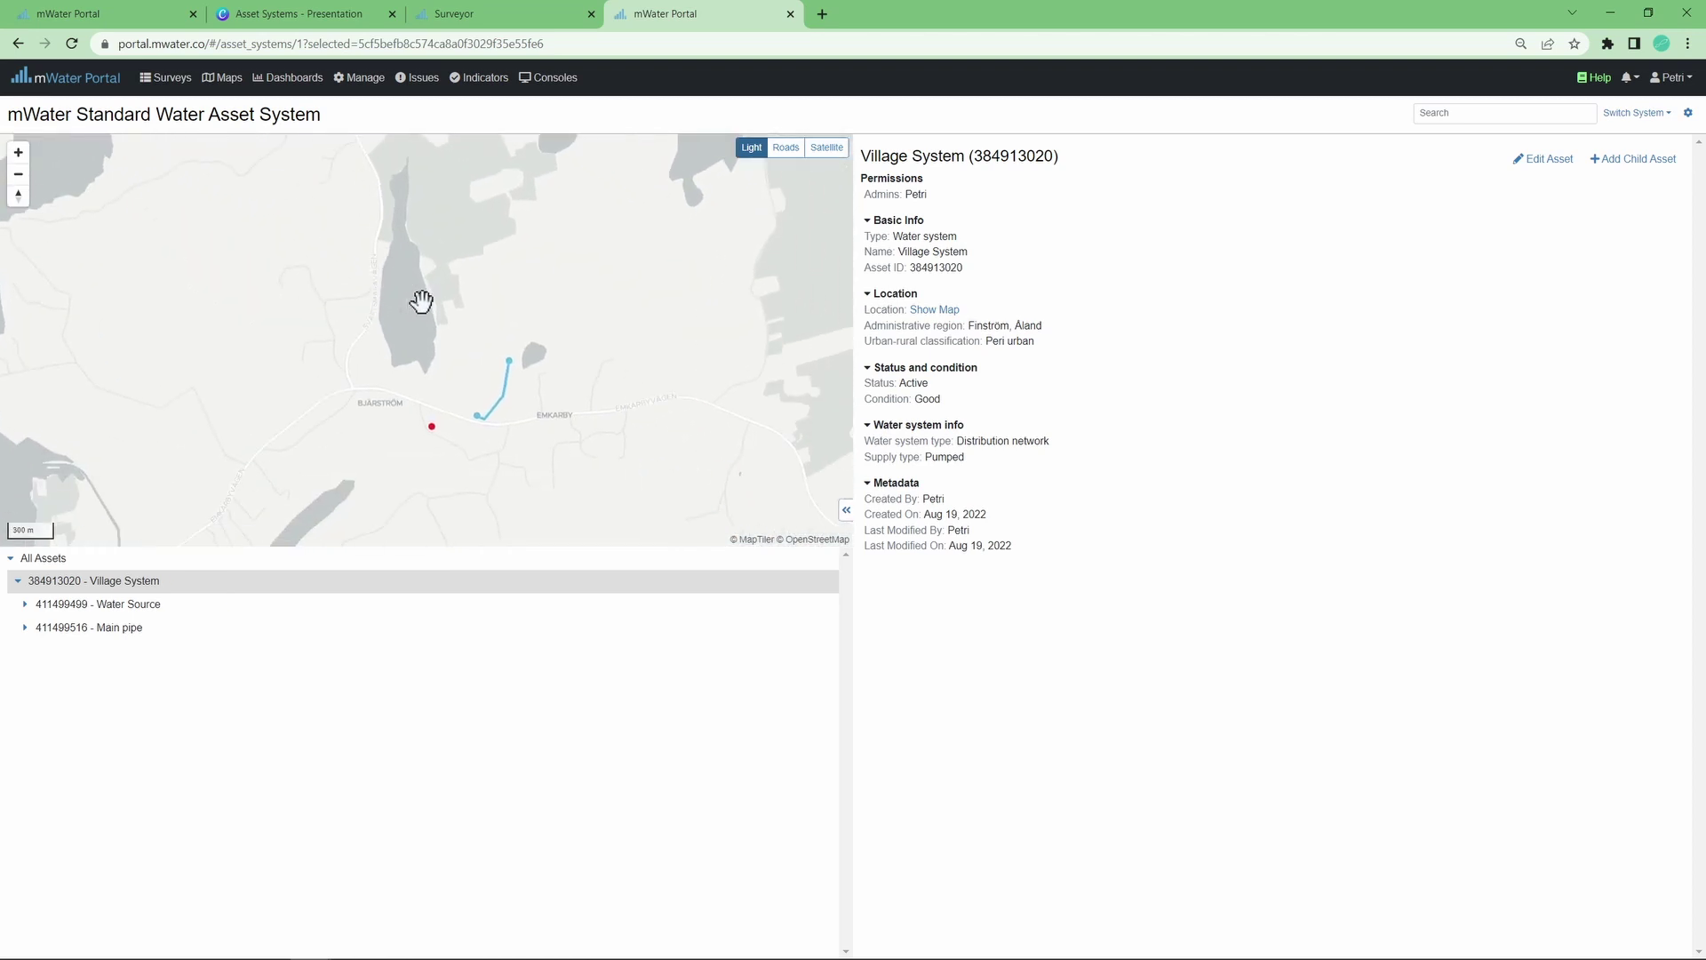
{"action": "left_click", "coordinate": [98, 610]}
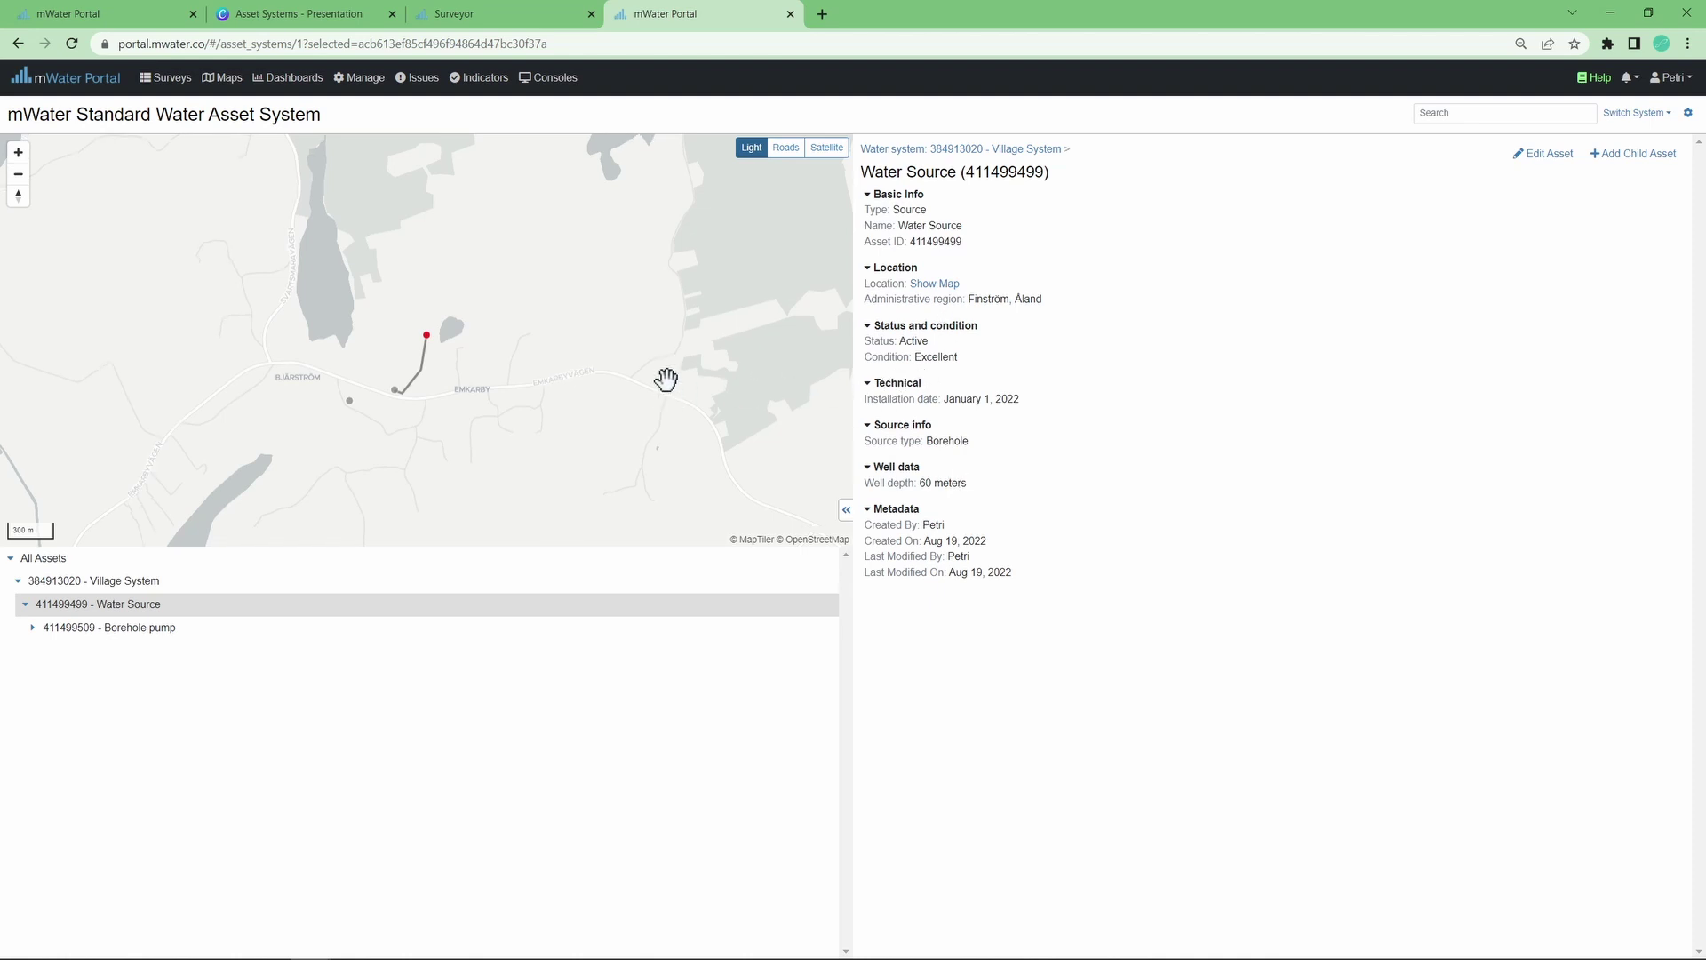
{"action": "left_click_drag", "start_coordinate": [669, 406], "coordinate": [666, 382]}
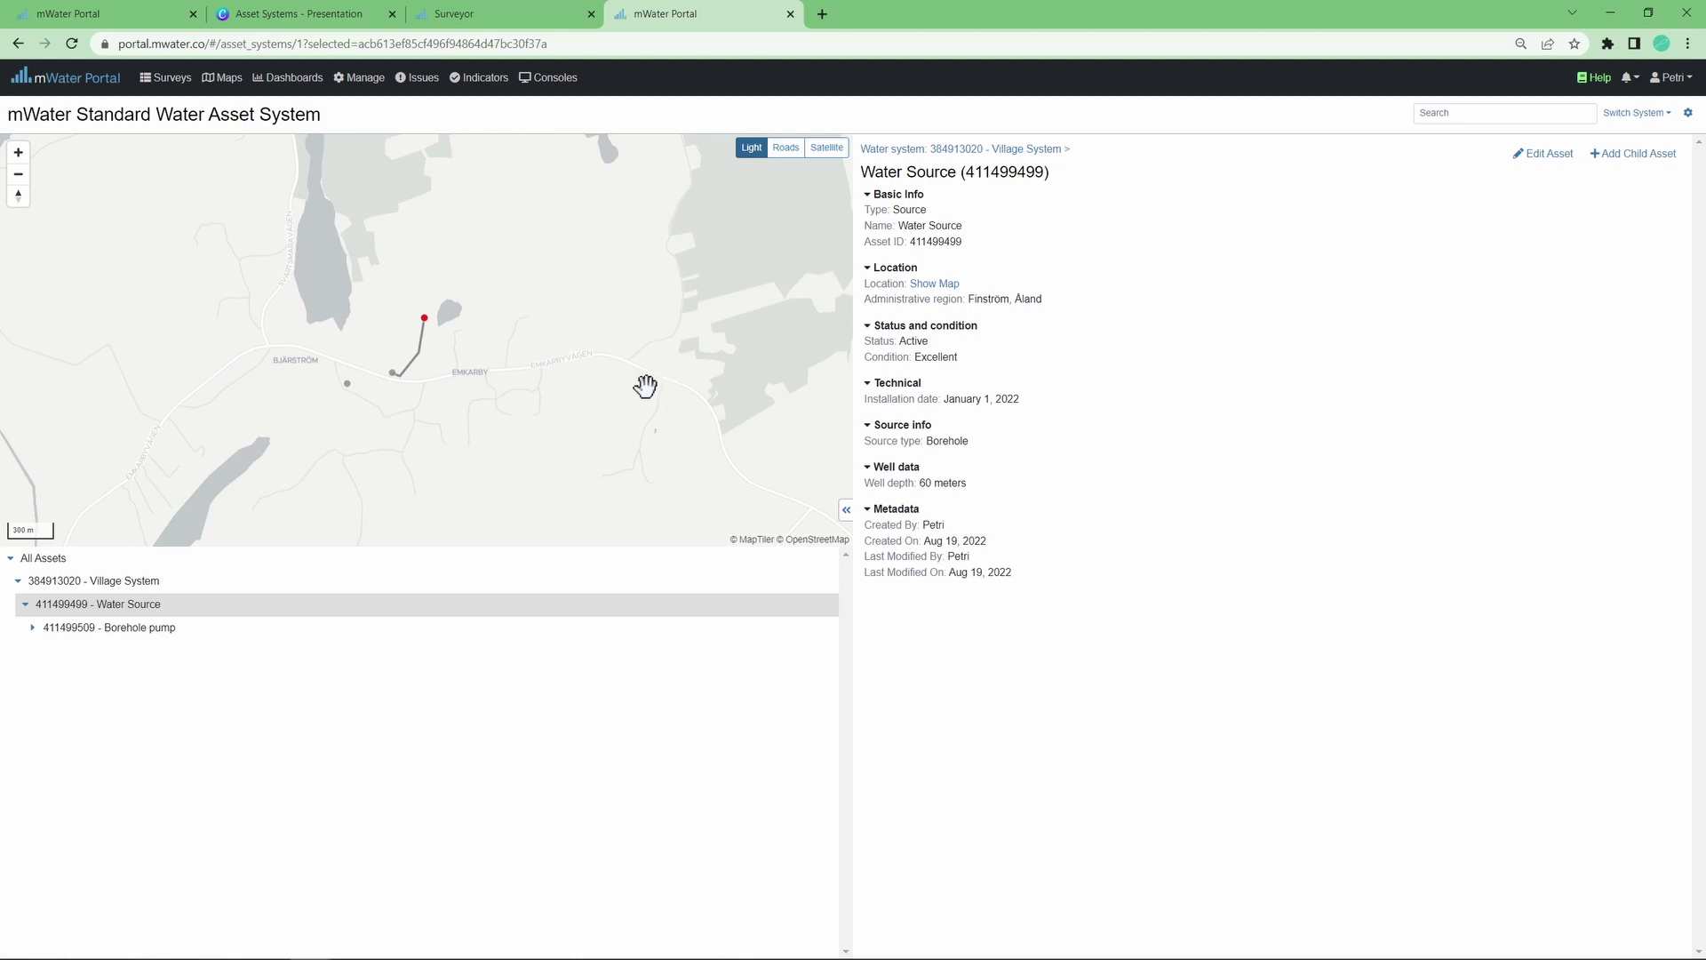
{"action": "left_click", "coordinate": [18, 153]}
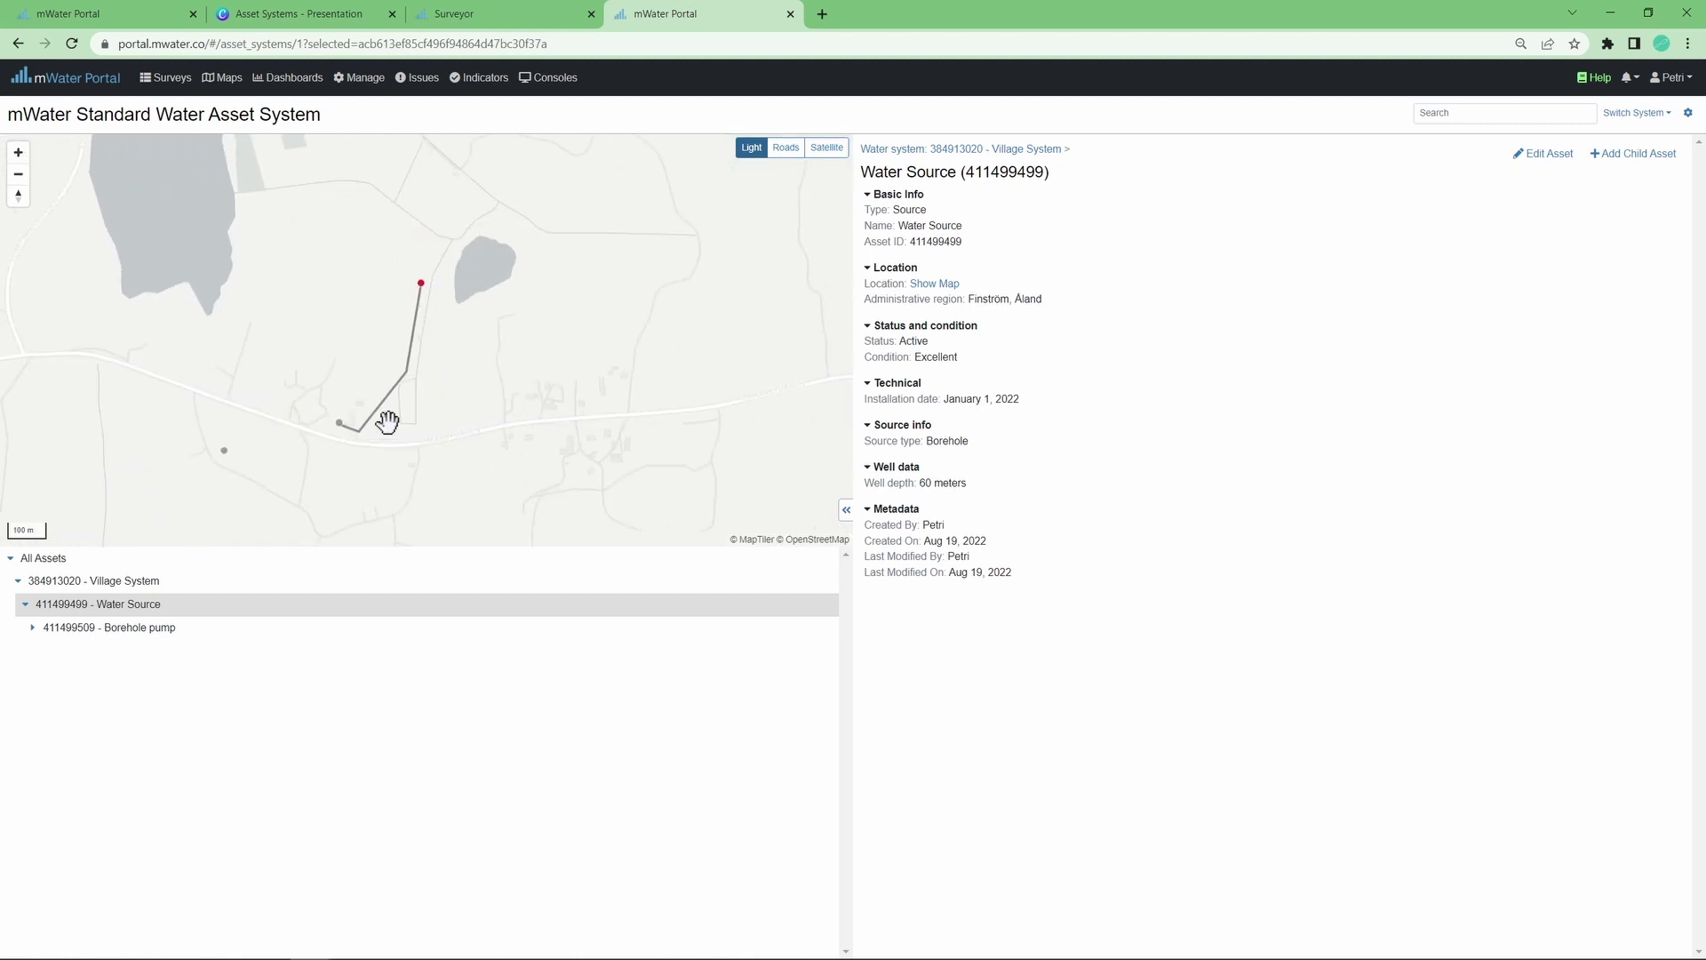
{"action": "left_click_drag", "start_coordinate": [548, 351], "coordinate": [594, 355]}
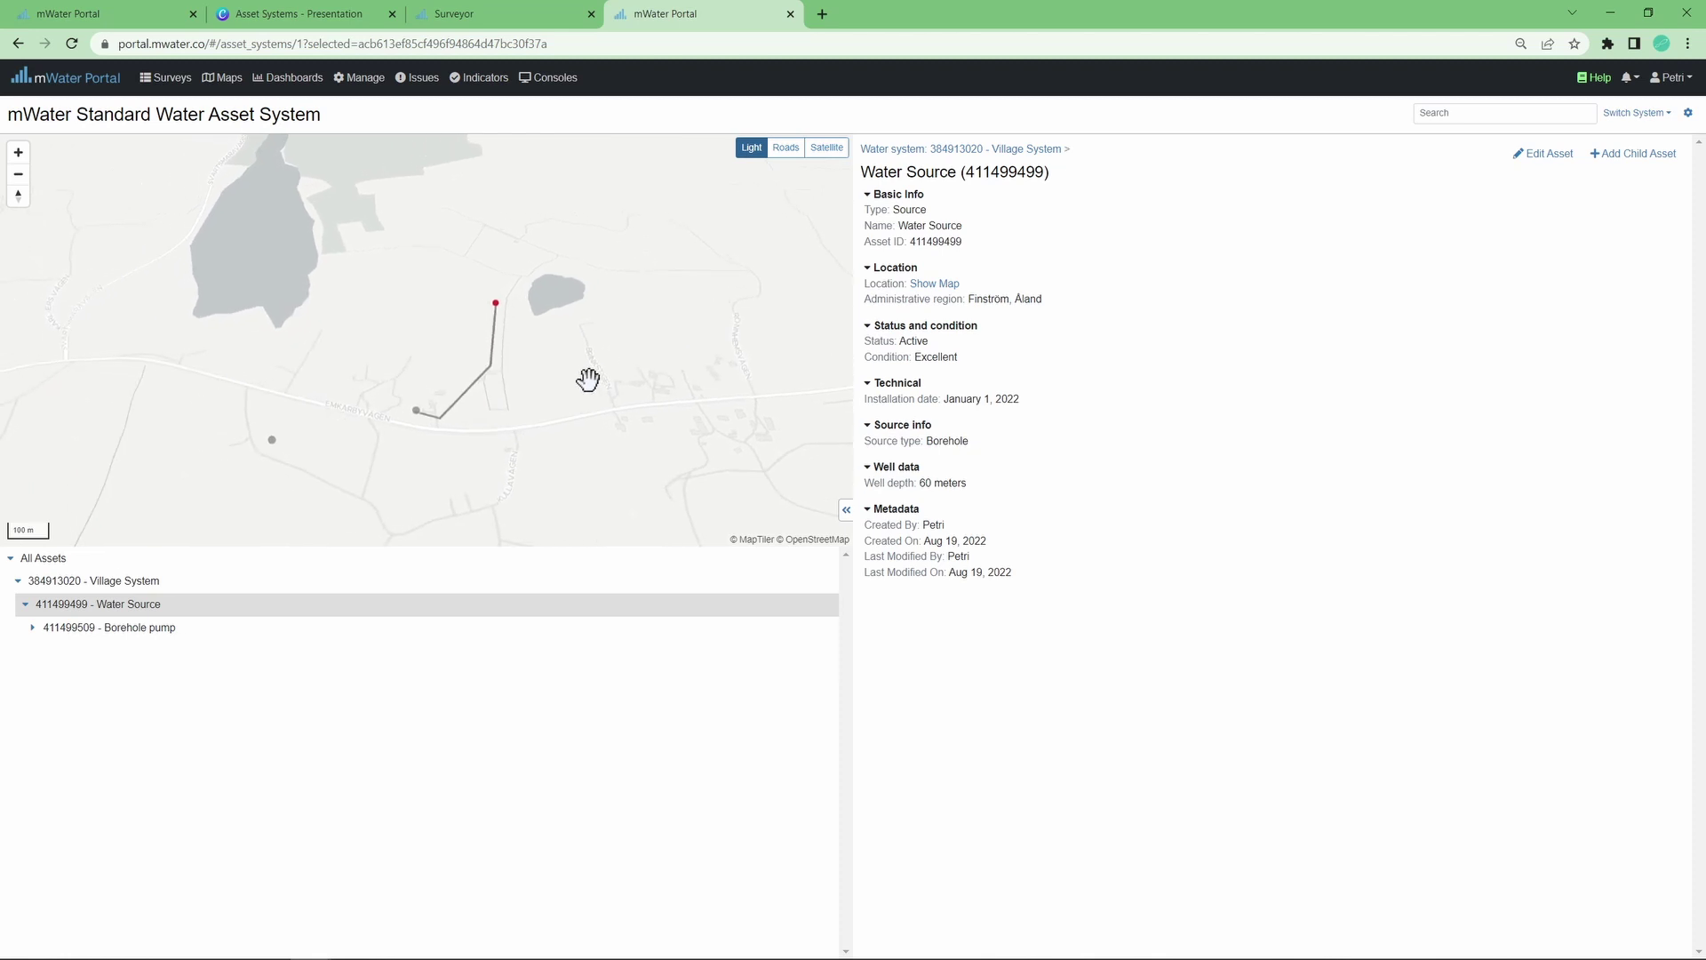
{"action": "scroll", "coordinate": [397, 262], "scroll_direction": "down", "scroll_amount": 10}
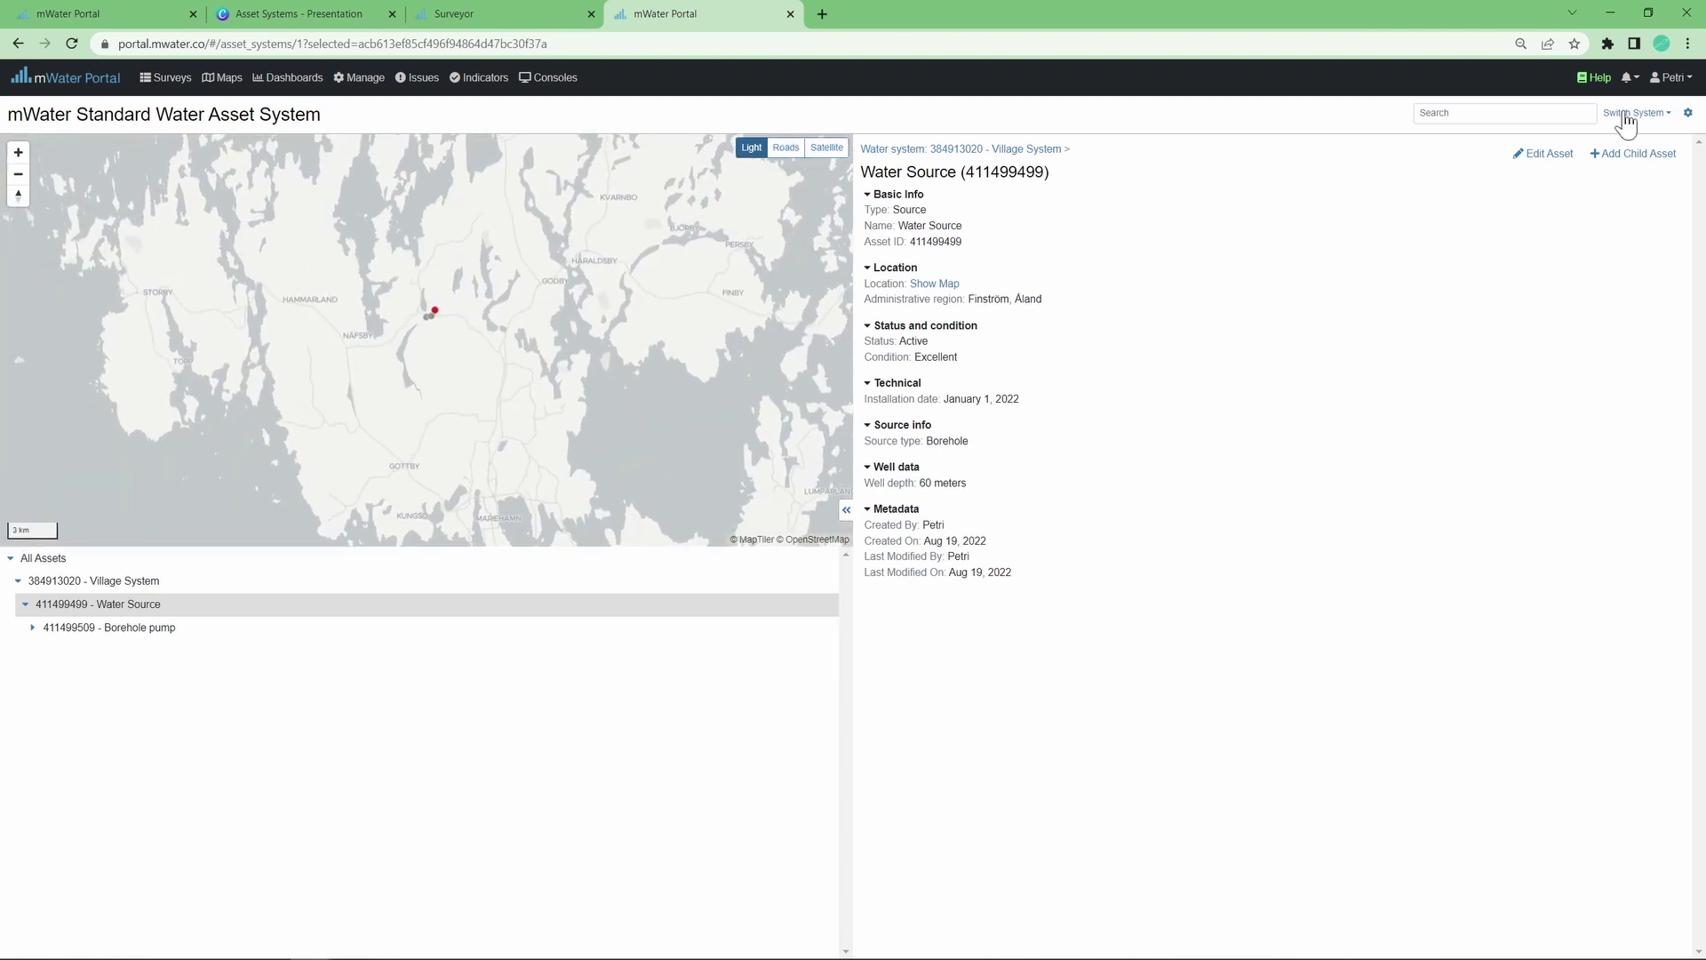
Step: Switch to DINEPA Water Assets and open the 'cte des cayes' search result
{"action": "left_click", "coordinate": [1635, 114]}
{"action": "left_click", "coordinate": [1538, 163]}
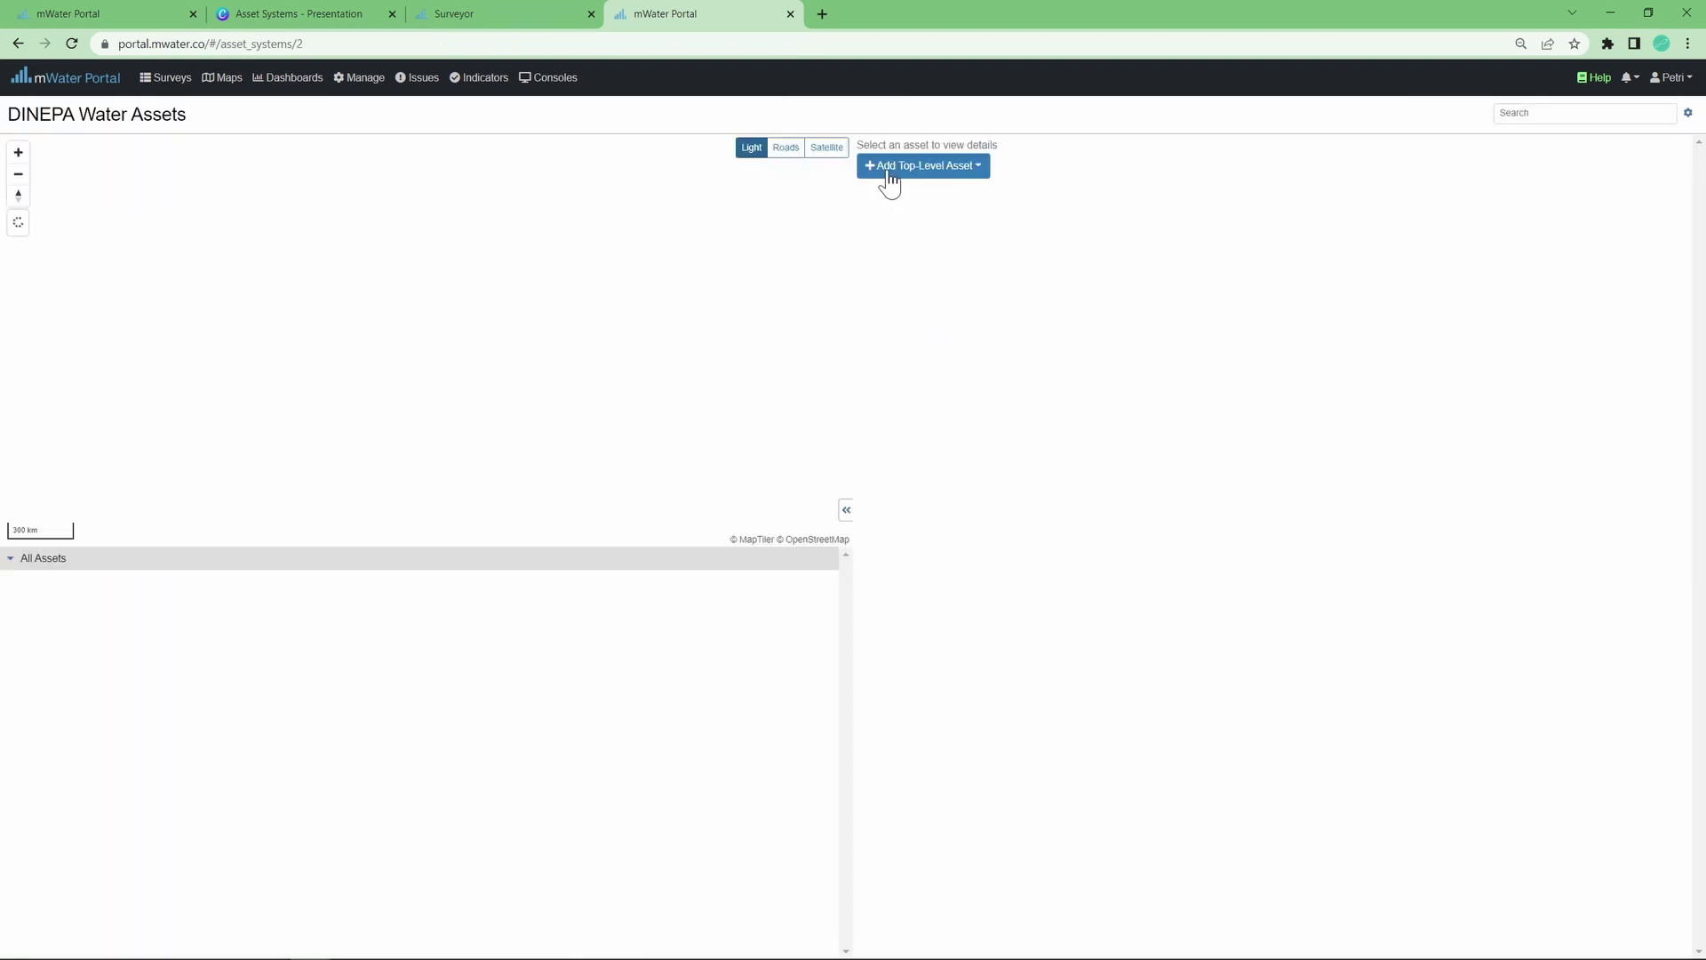
{"action": "type", "text": "cte des cayes"}
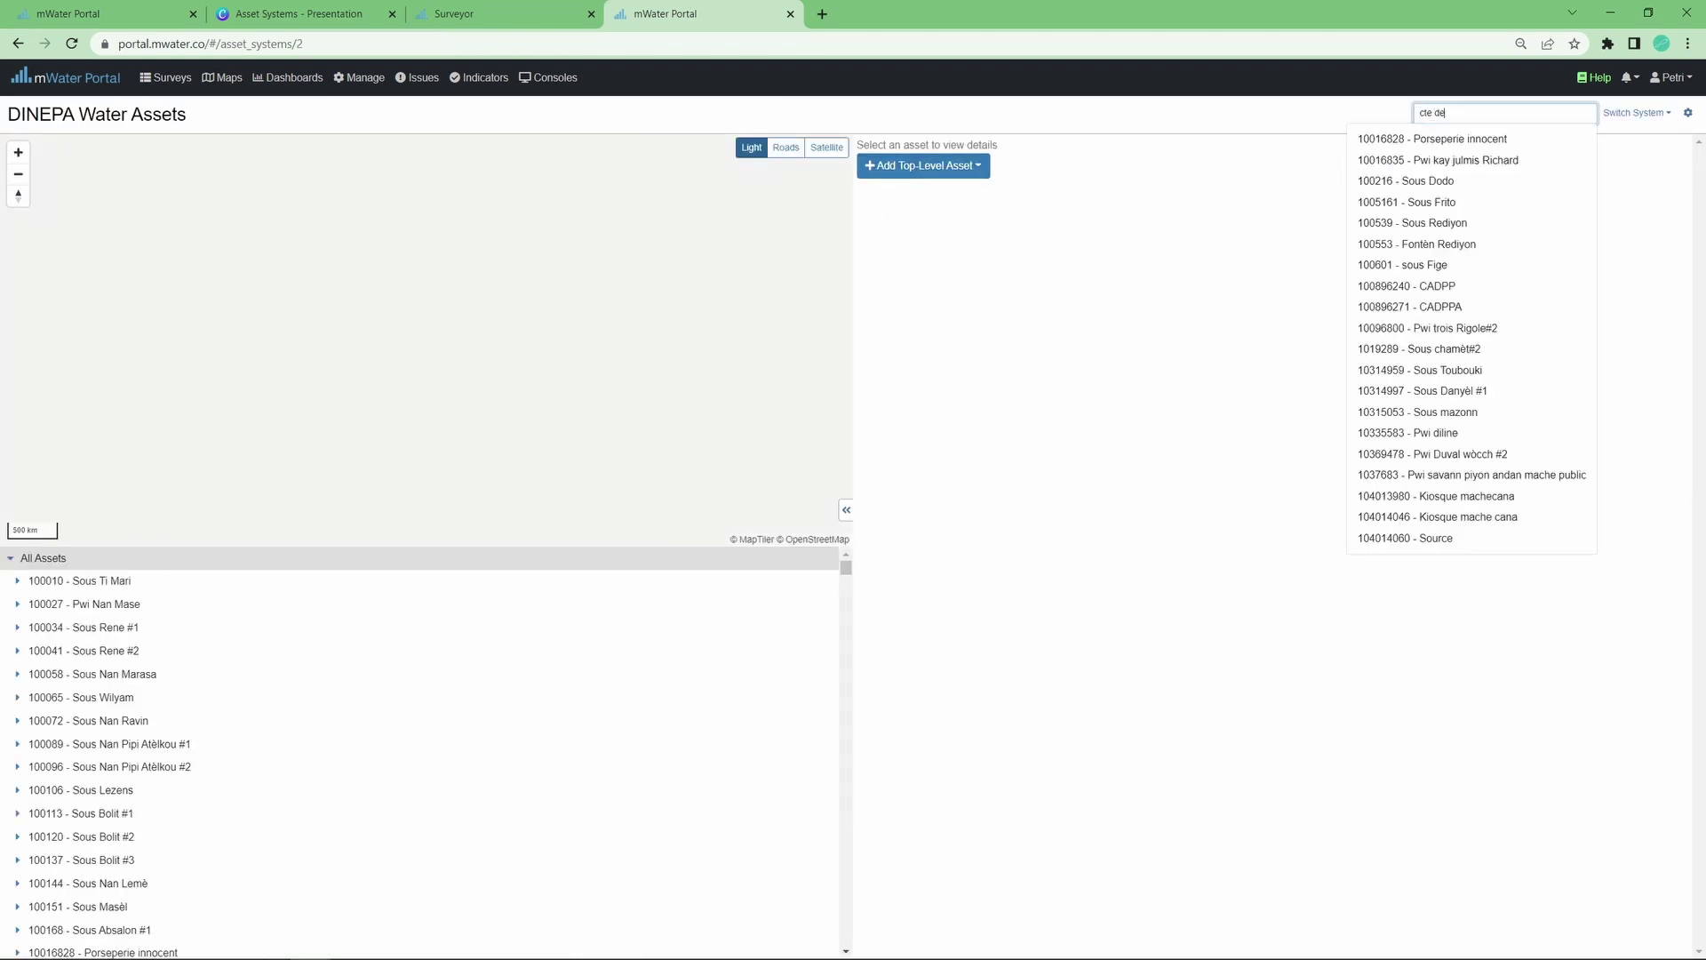
{"action": "left_click", "coordinate": [1448, 140]}
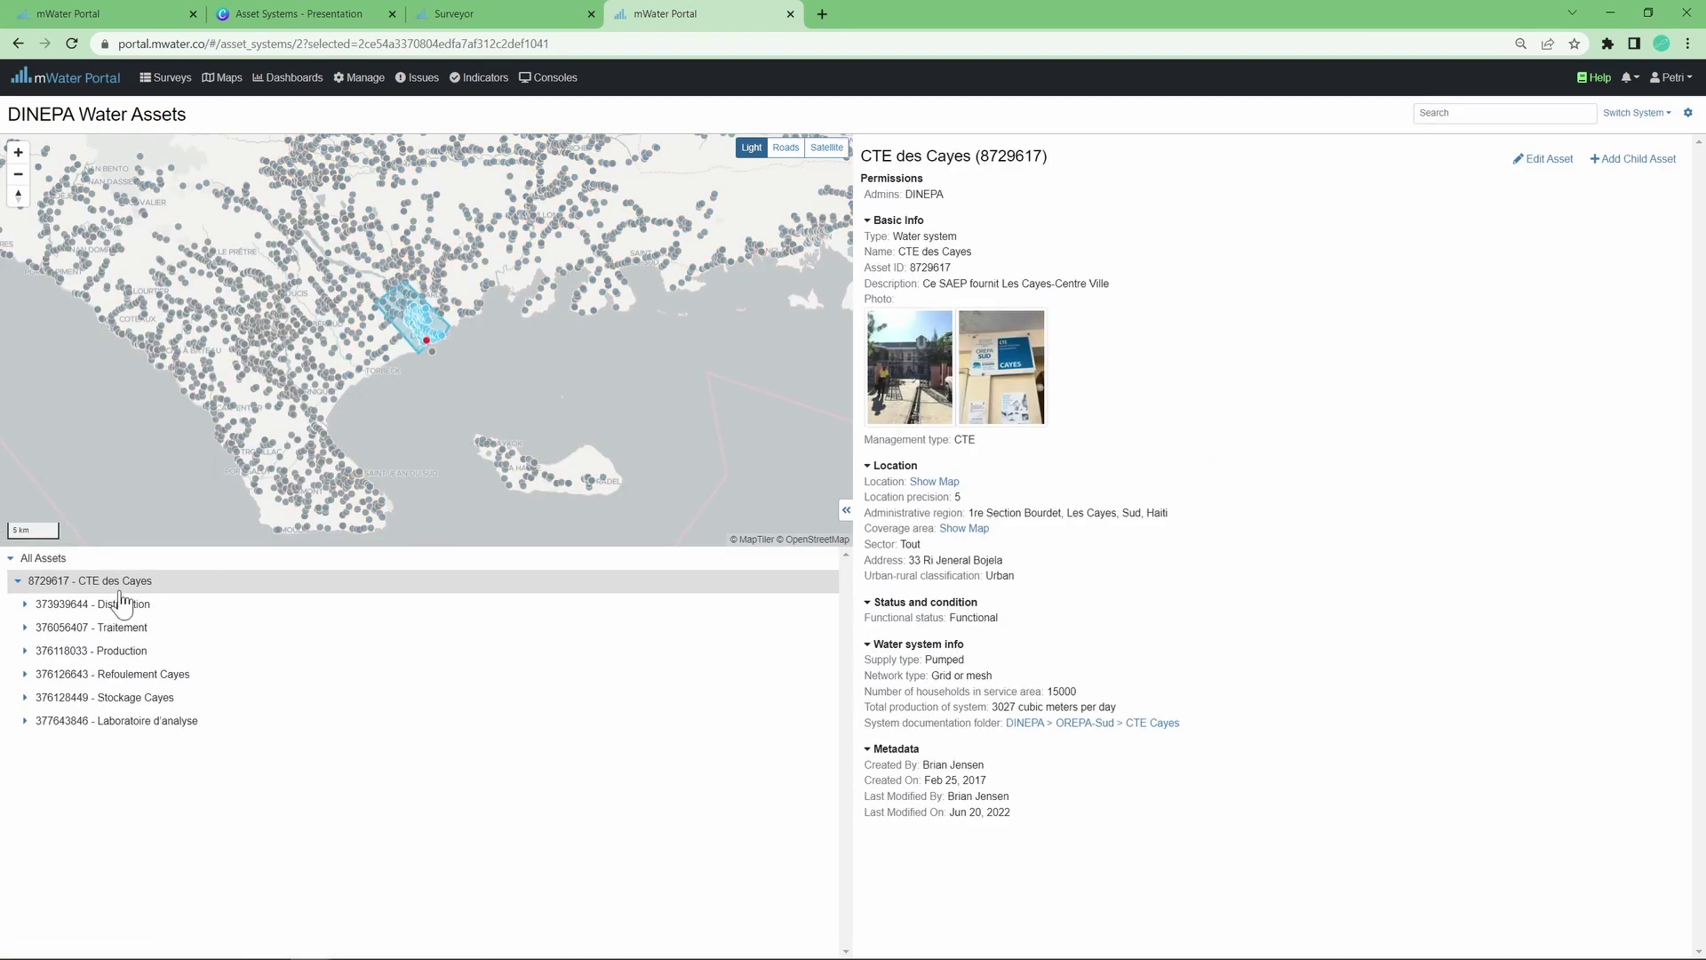
Step: Zoom the map over CTE des Cayes and browse the Distribution facility before returning
{"action": "scroll", "coordinate": [349, 349], "scroll_direction": "up", "scroll_amount": 2}
{"action": "scroll", "coordinate": [555, 296], "scroll_direction": "up", "scroll_amount": 5}
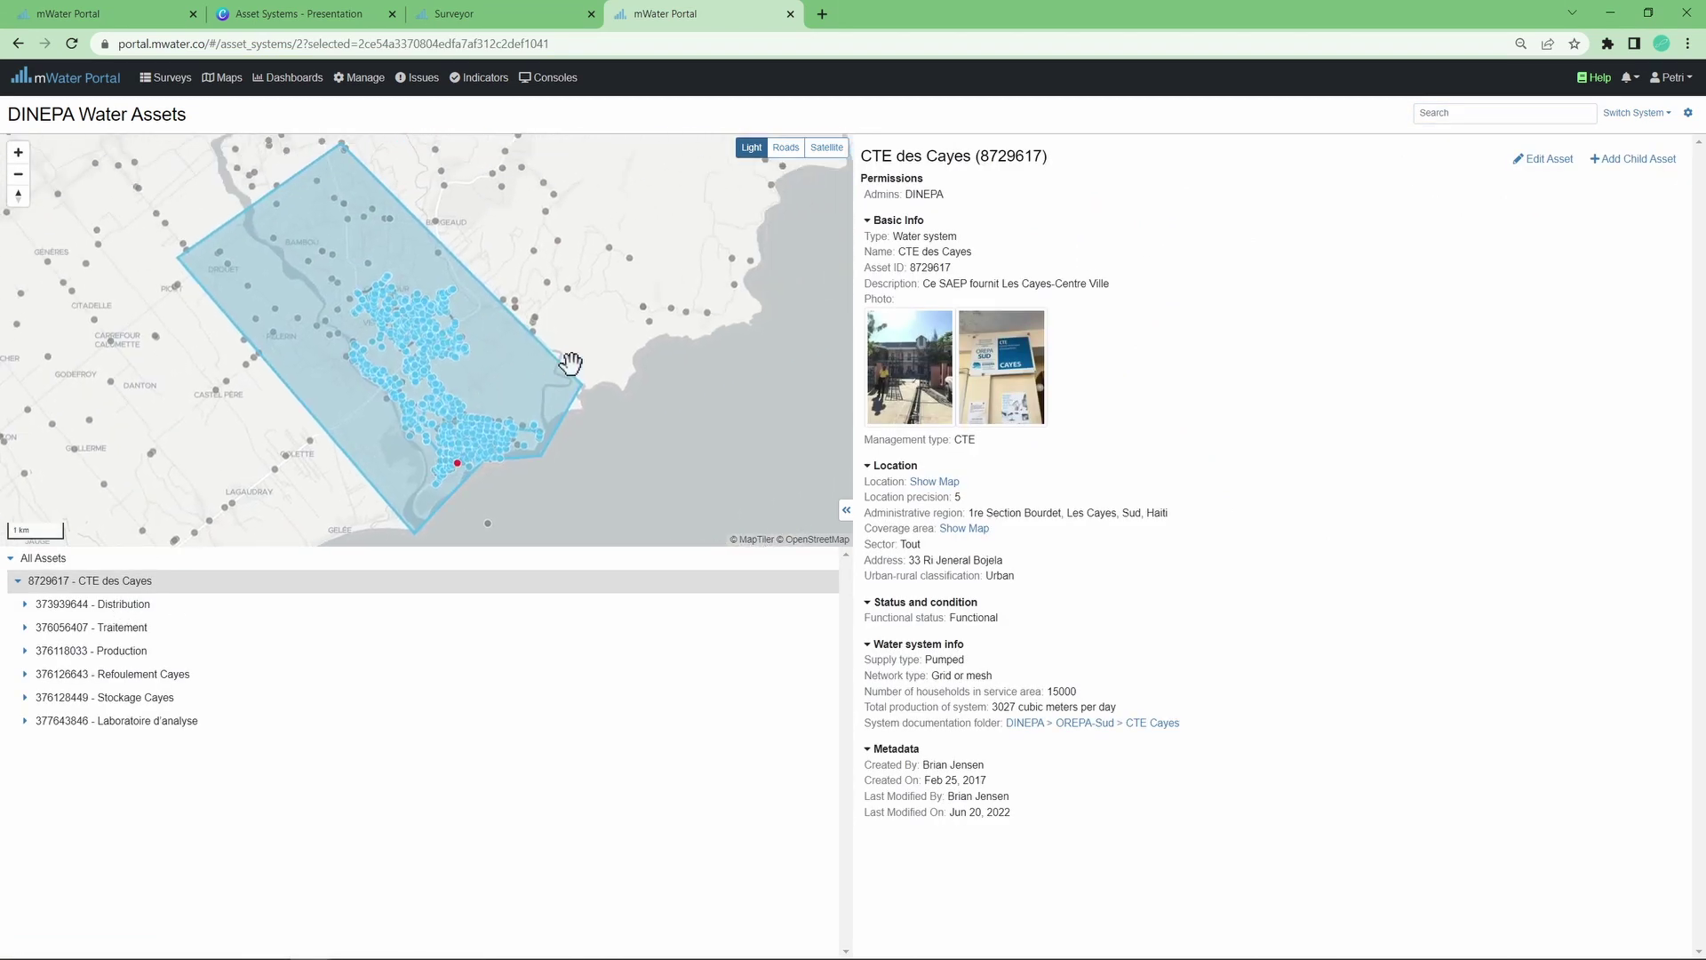
{"action": "left_click_drag", "start_coordinate": [626, 358], "coordinate": [594, 343]}
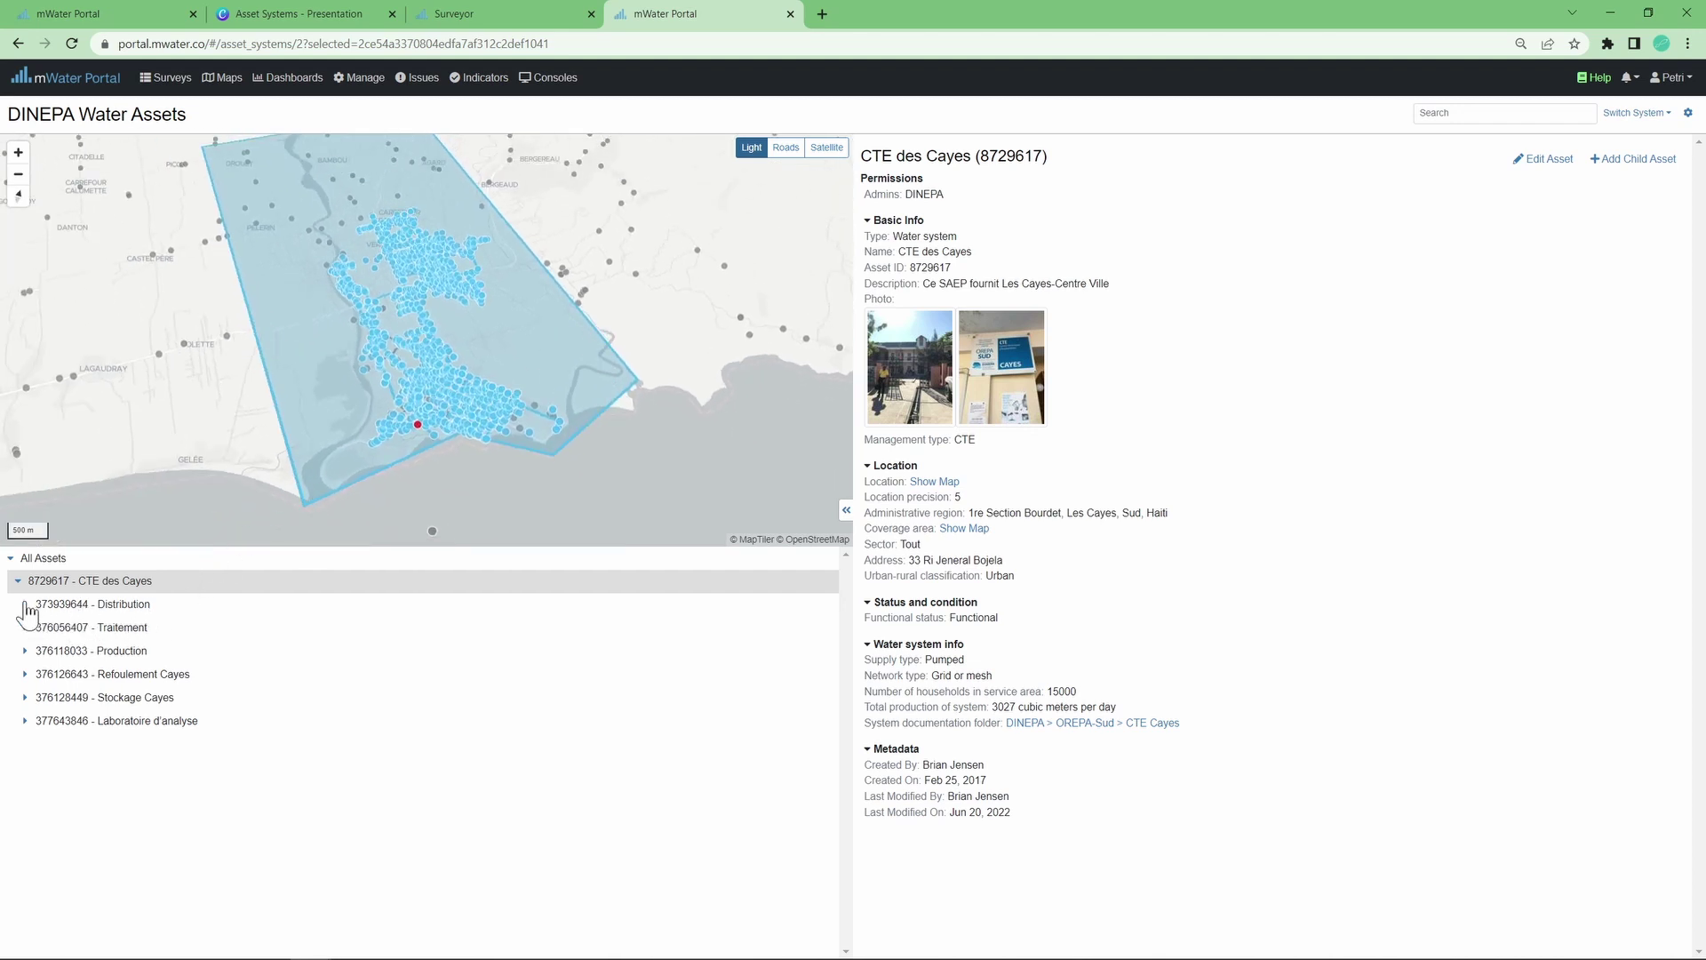
{"action": "left_click", "coordinate": [117, 612]}
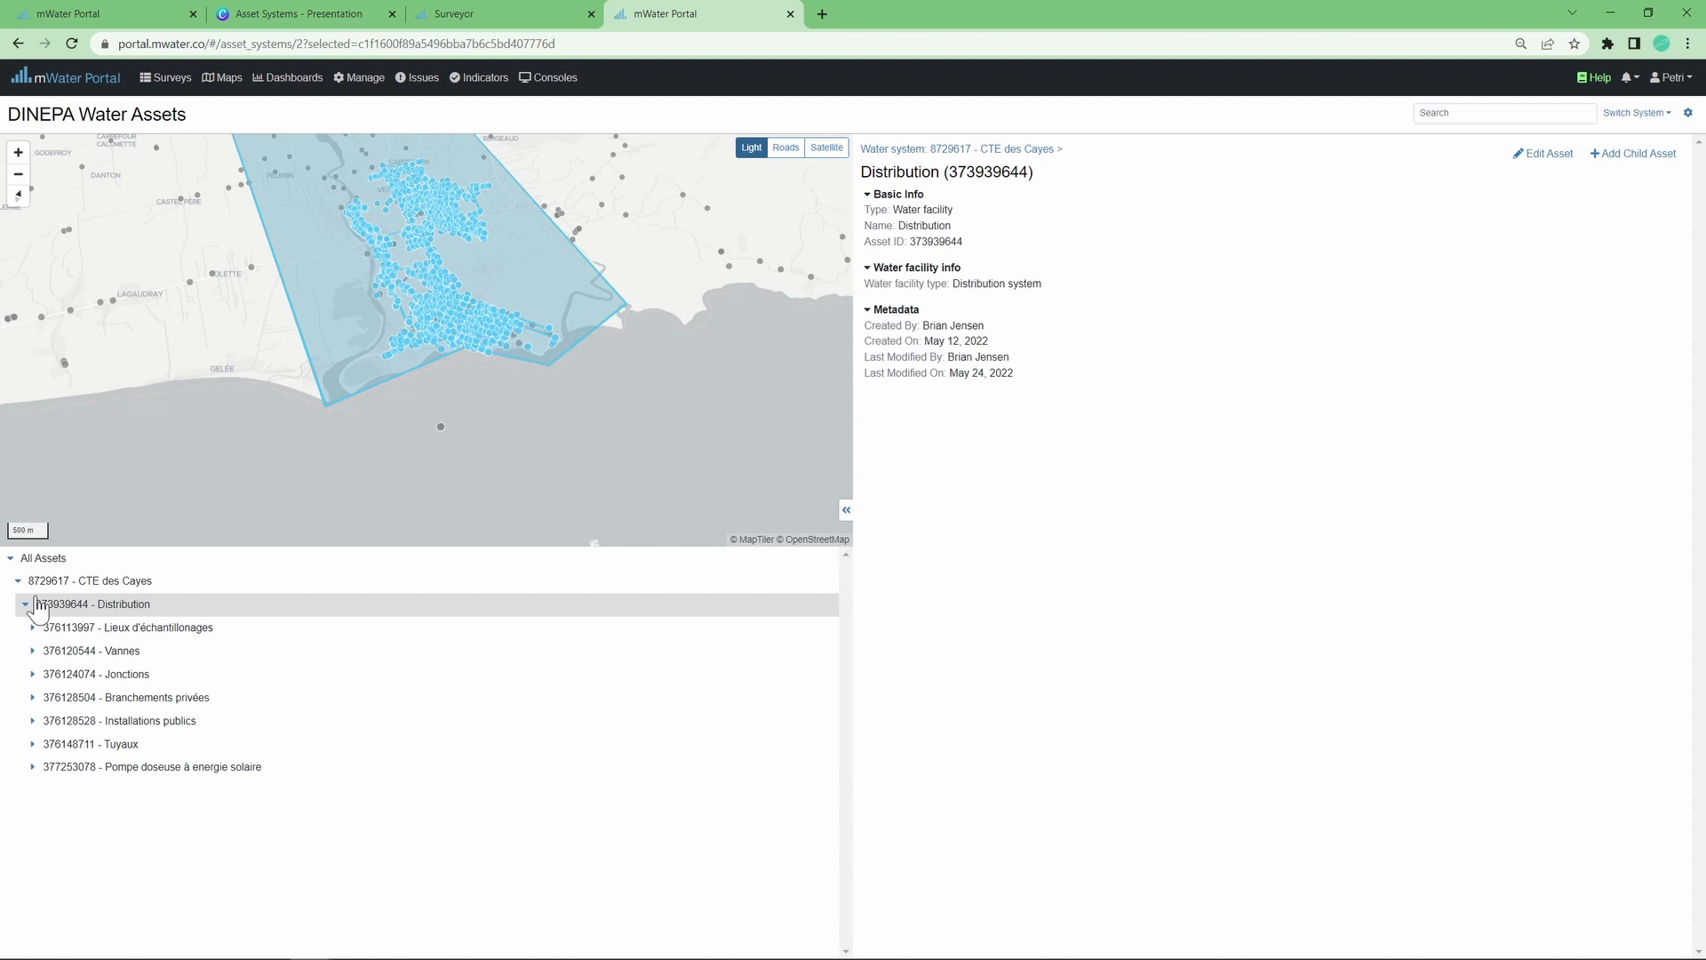
{"action": "left_click", "coordinate": [67, 586]}
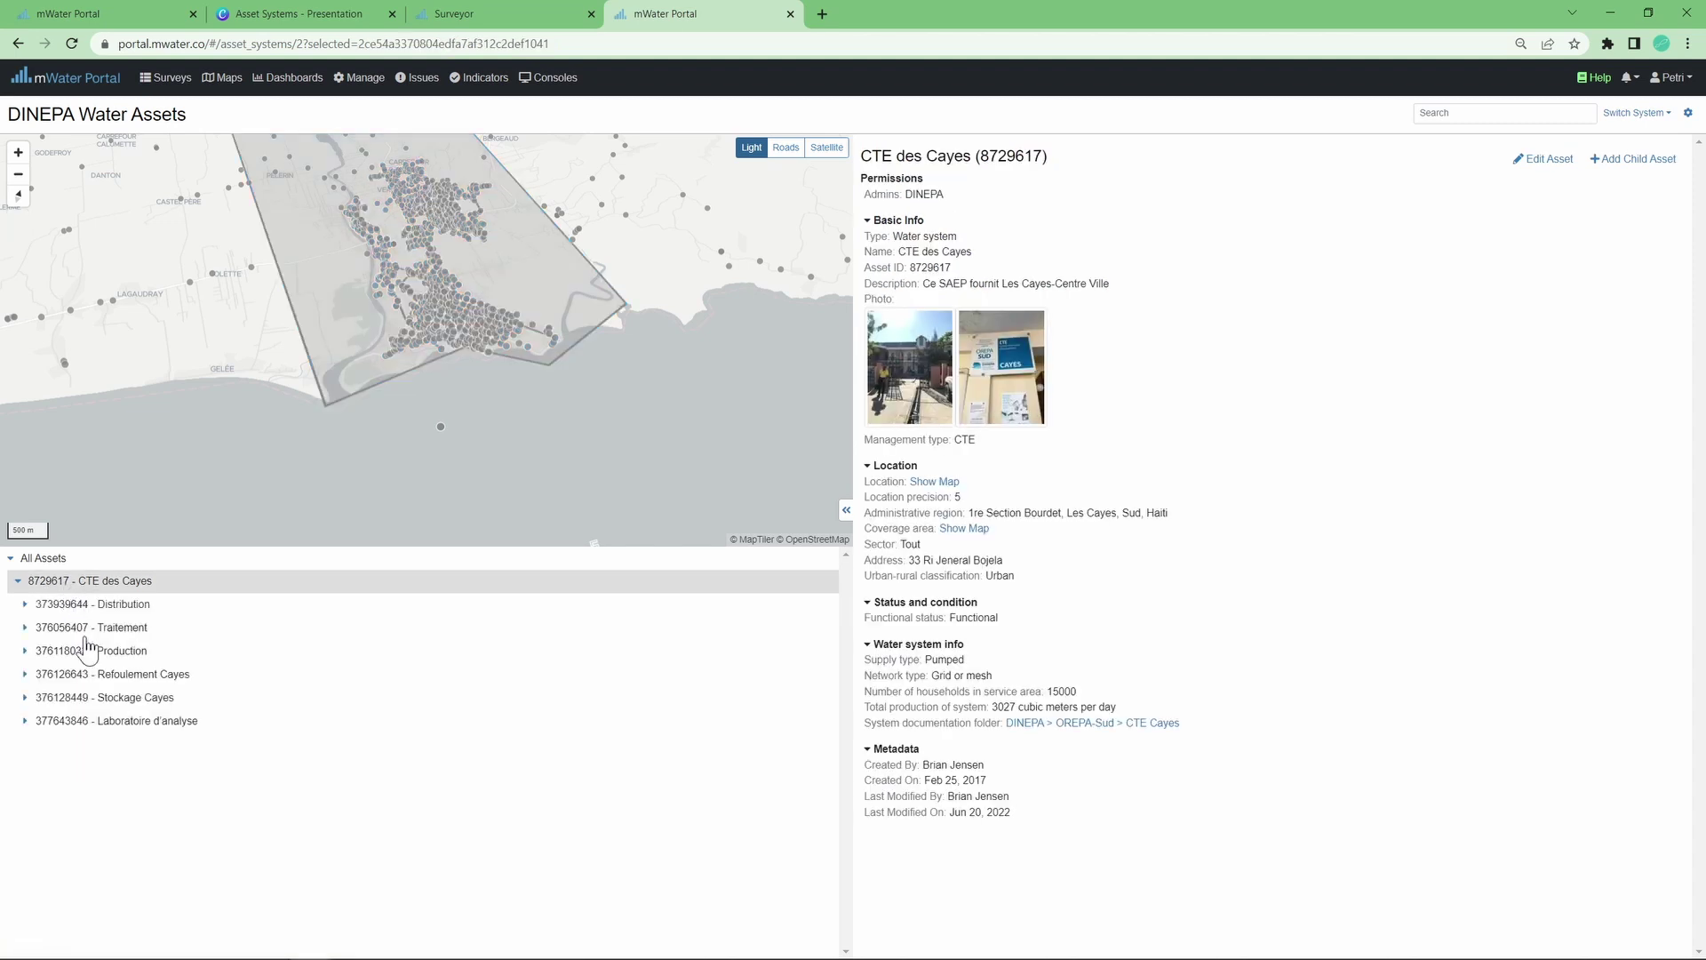
Step: Drill from Production to Forage F1 to Transformateur, zooming and tilting the map into 3-D
{"action": "left_click", "coordinate": [93, 652]}
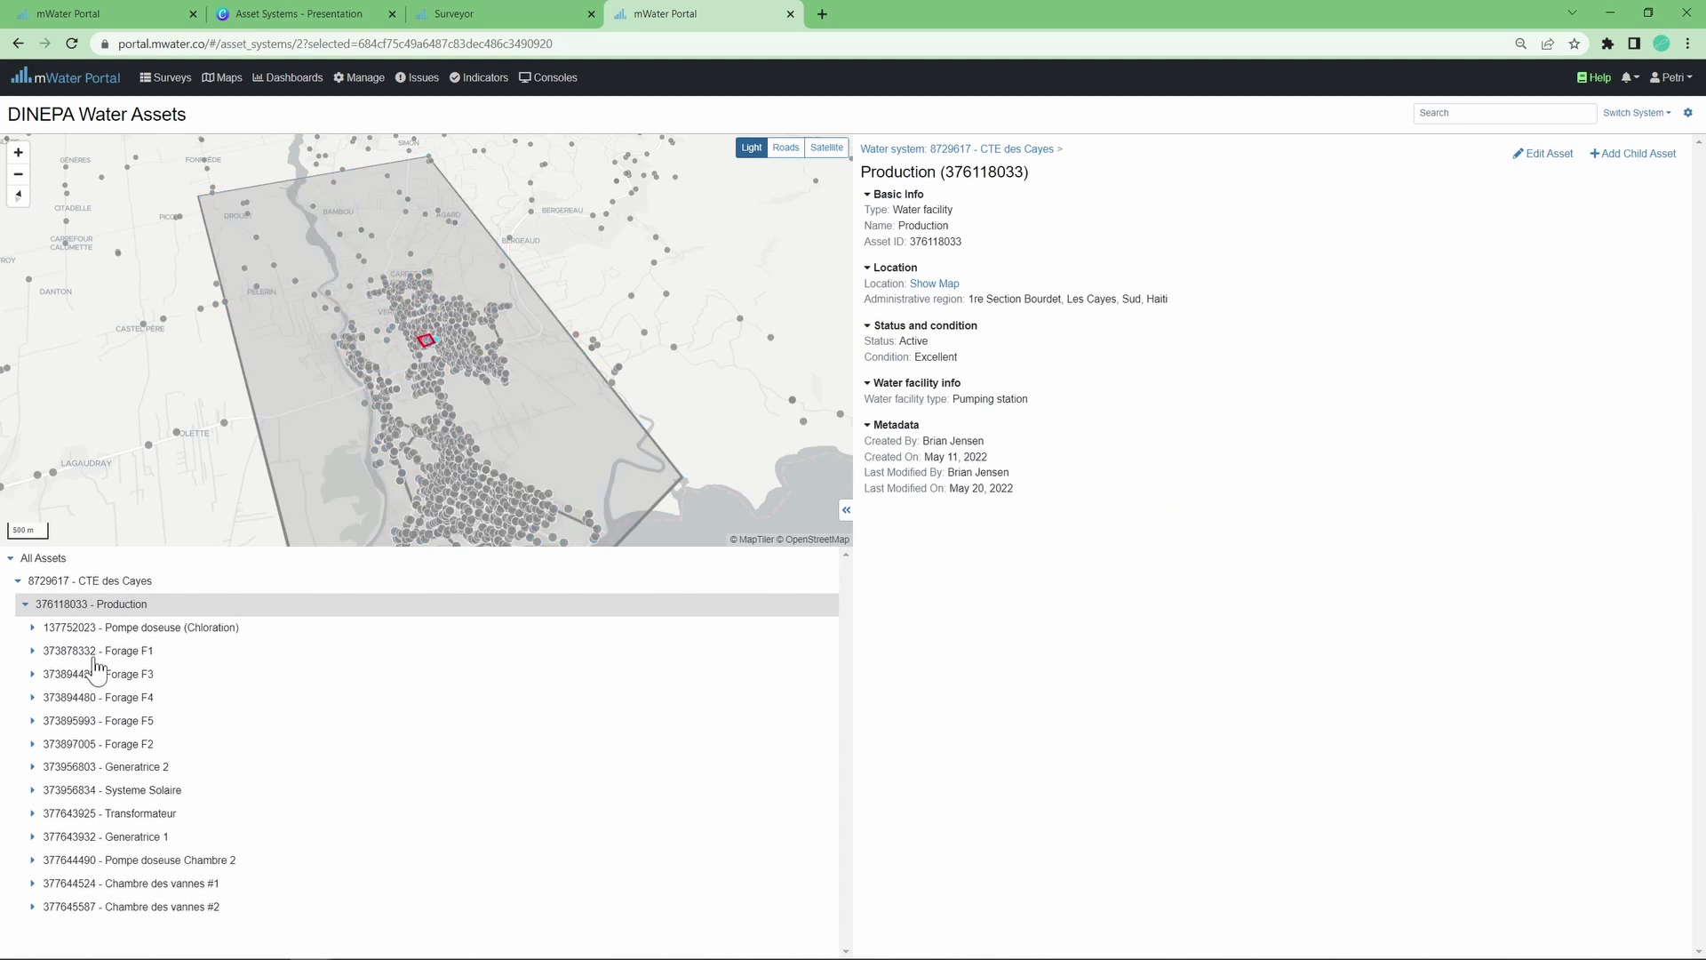
{"action": "left_click", "coordinate": [125, 656]}
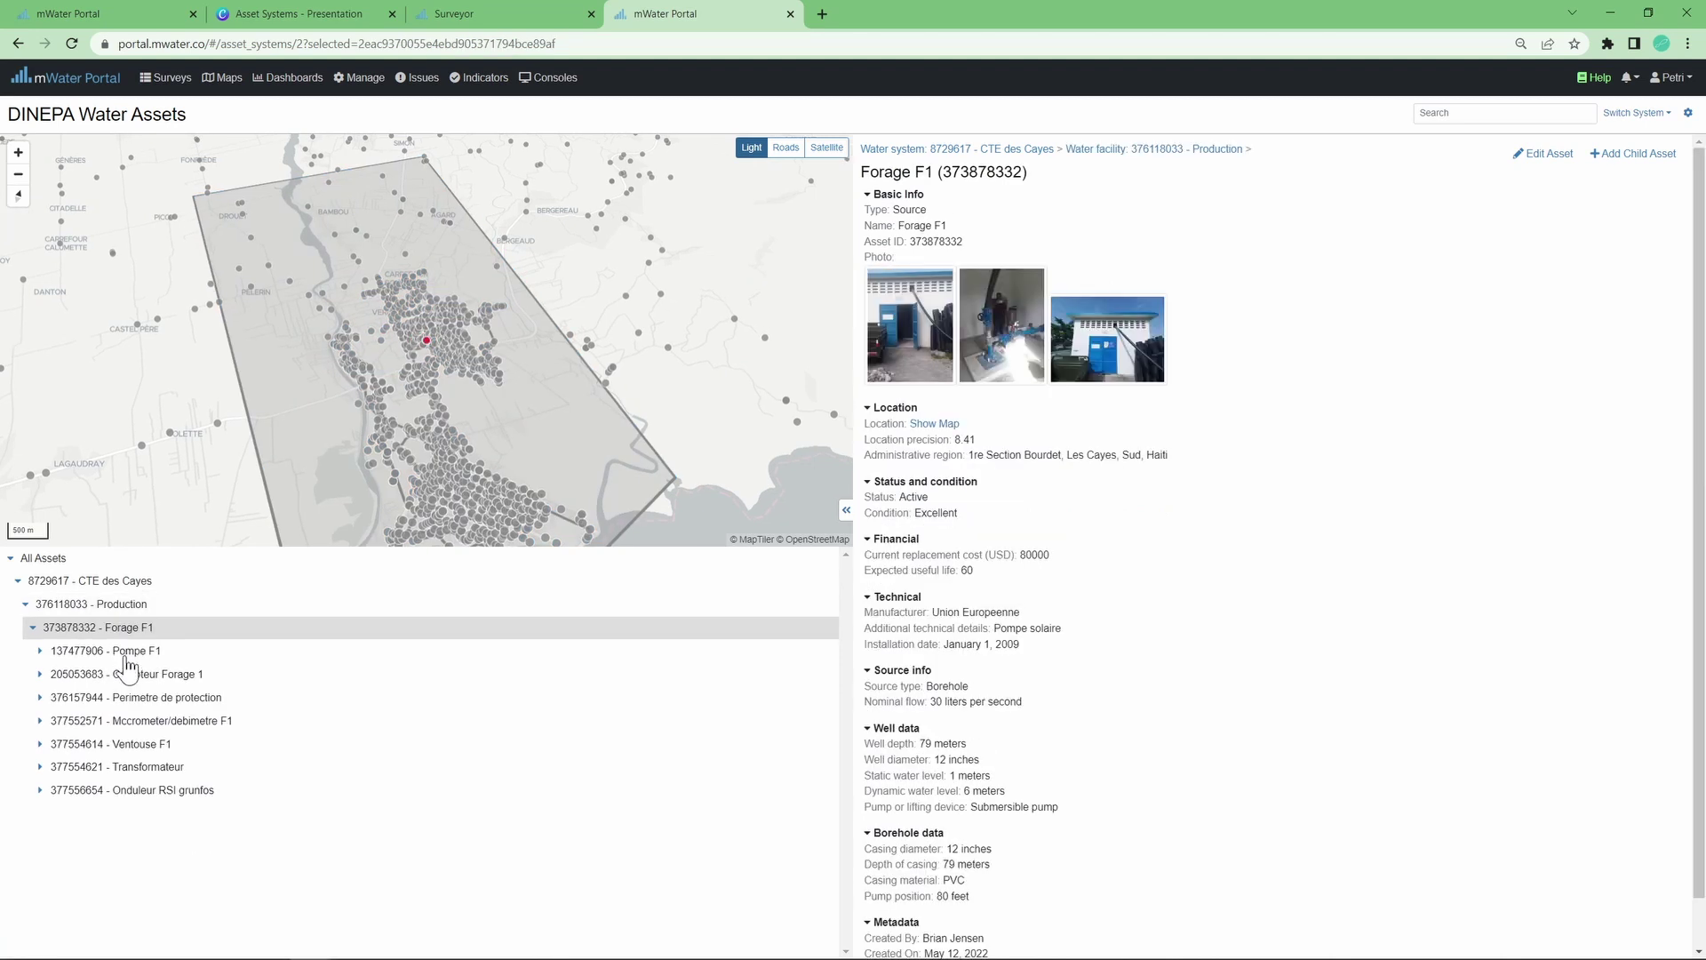
{"action": "left_click", "coordinate": [123, 769]}
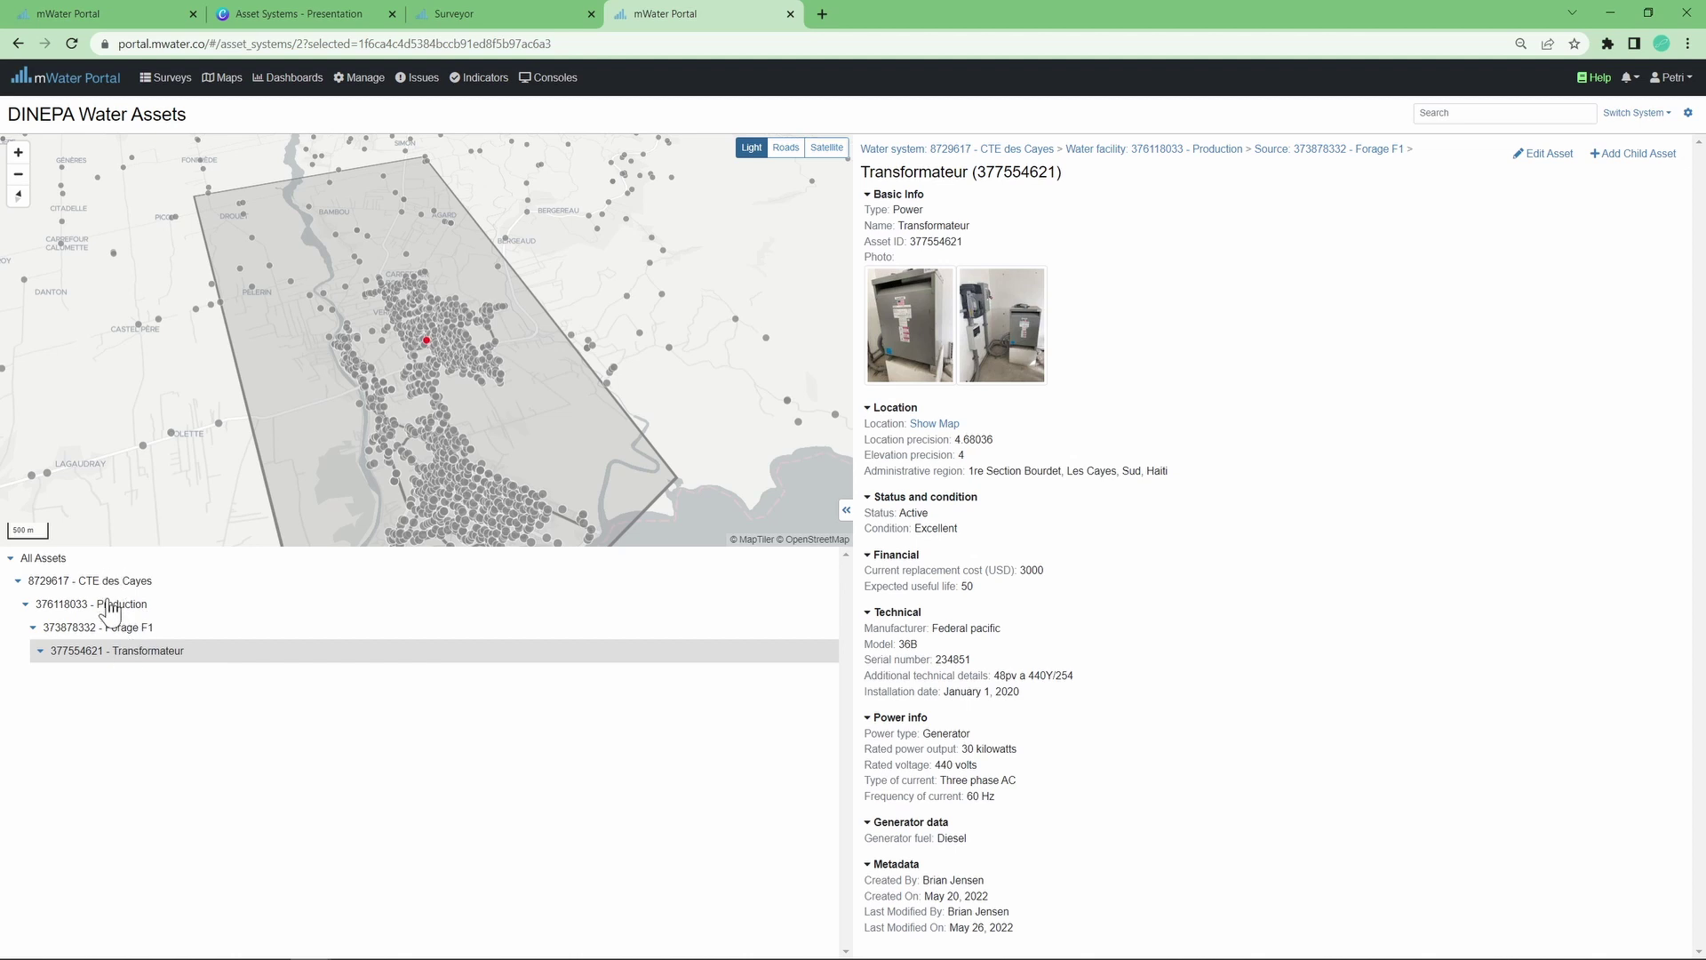
{"action": "scroll", "coordinate": [400, 351], "scroll_direction": "up", "scroll_amount": 5}
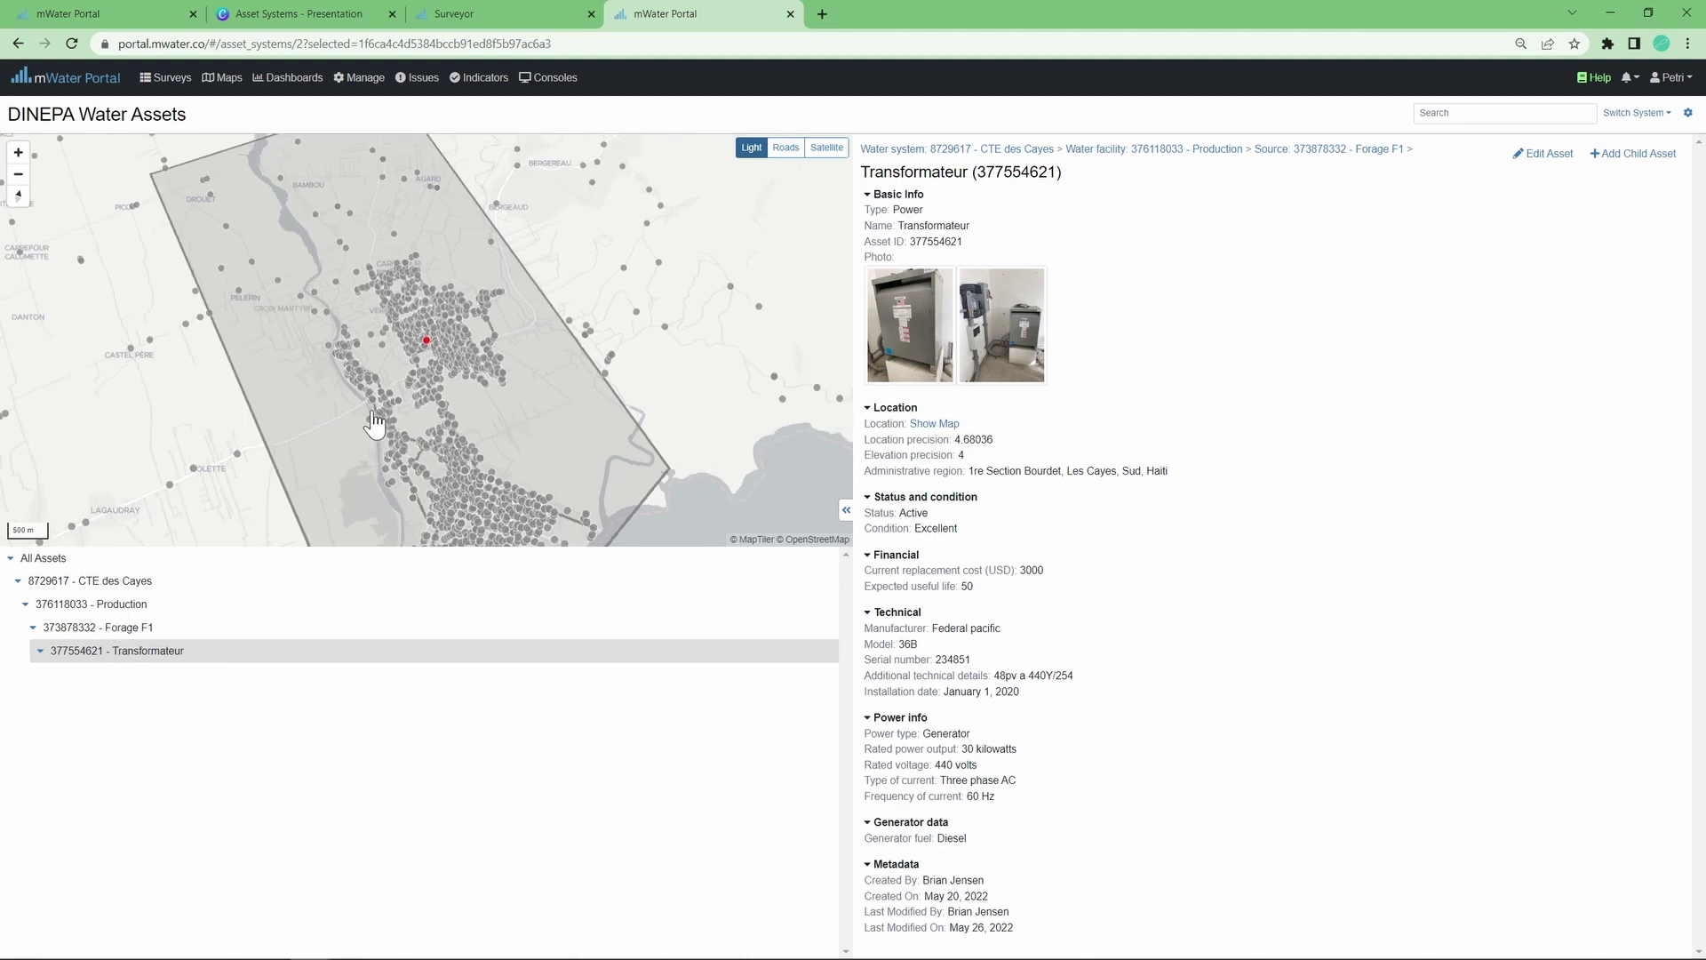
{"action": "scroll", "coordinate": [593, 306], "scroll_direction": "up", "scroll_amount": 5}
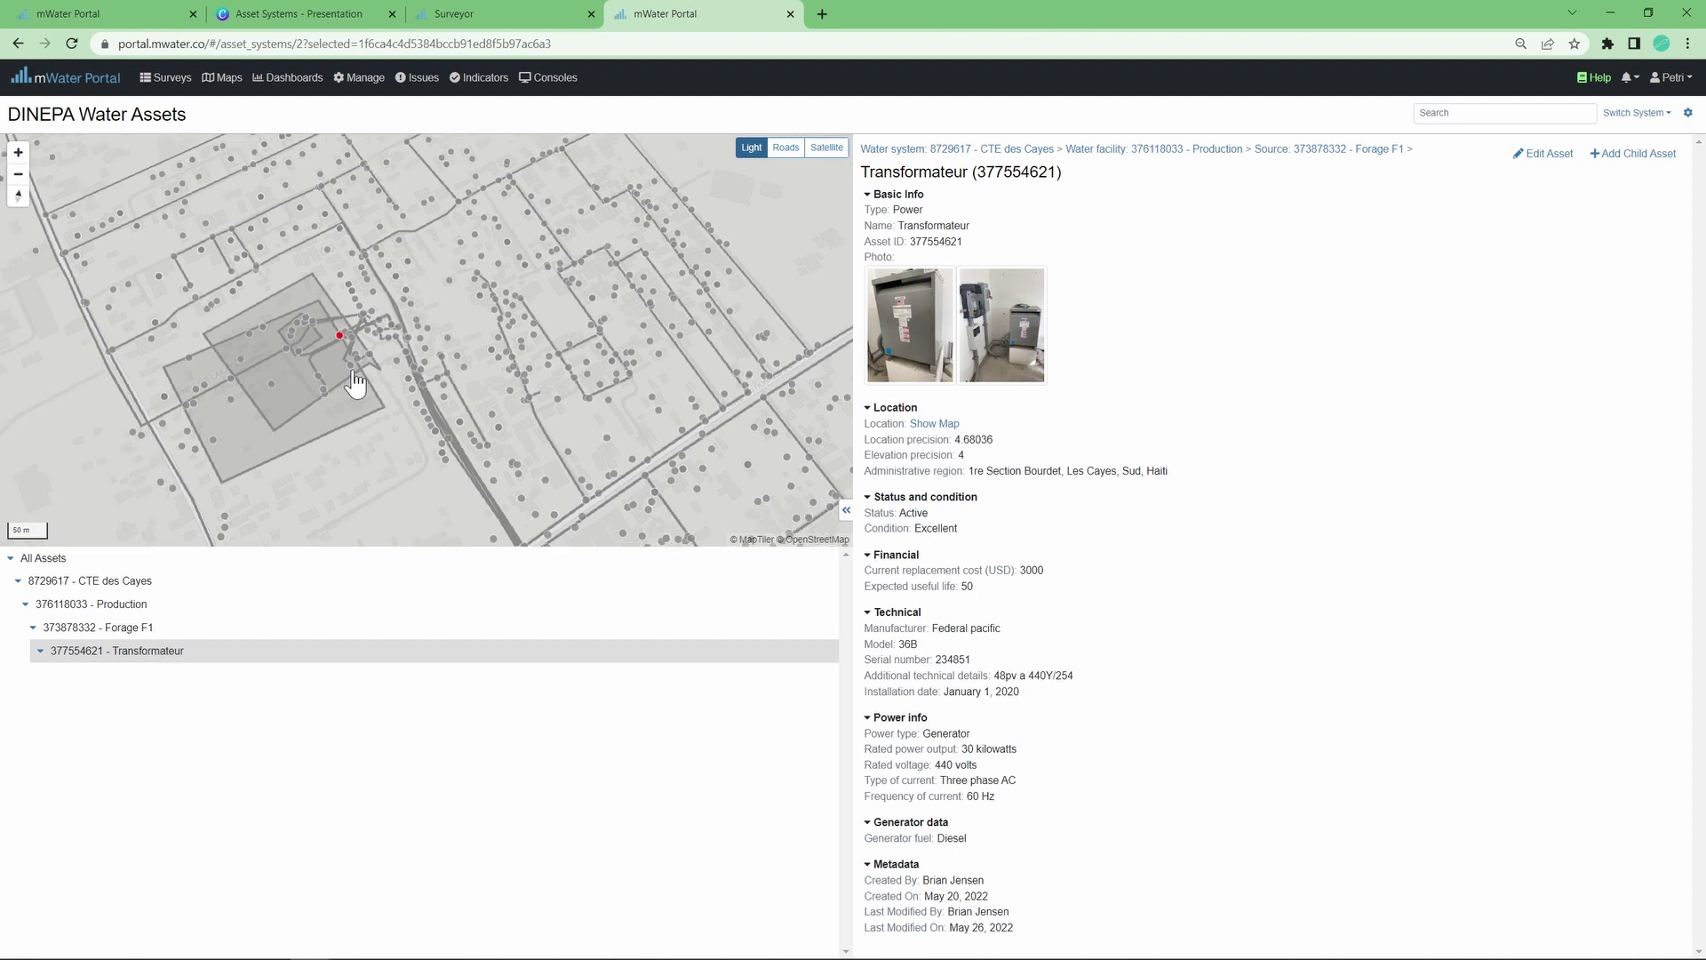
{"action": "left_click_drag", "start_coordinate": [409, 246], "coordinate": [549, 317]}
{"action": "scroll", "coordinate": [548, 317], "scroll_direction": "down", "scroll_amount": 2}
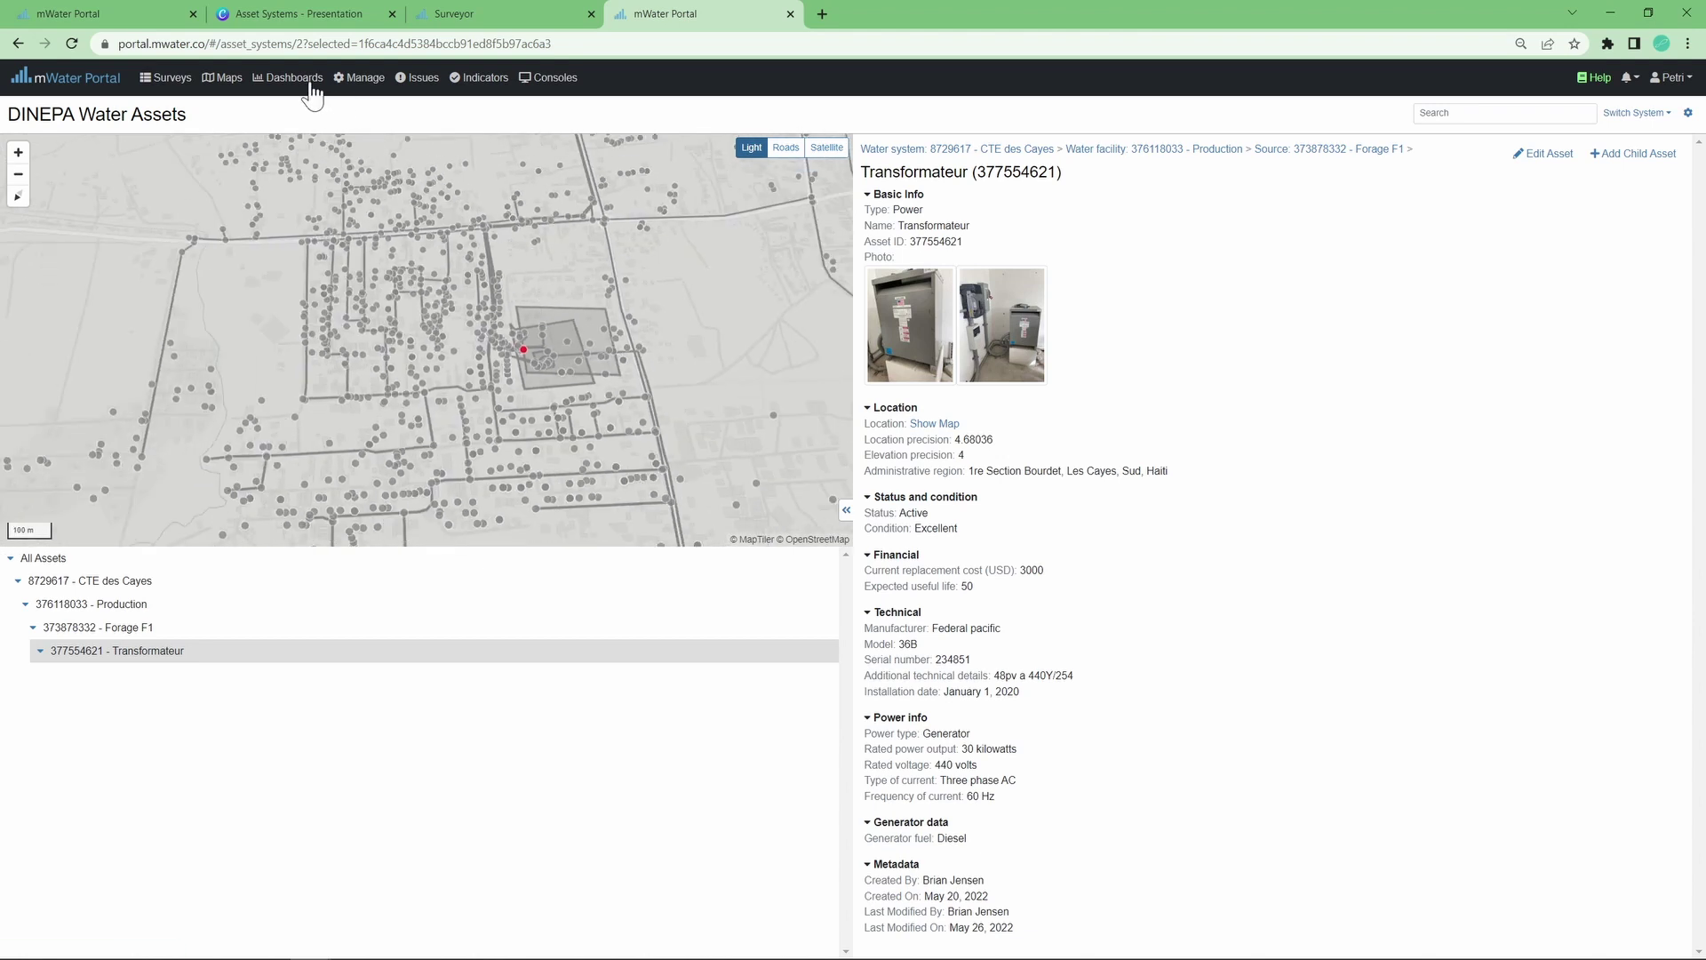
Step: Bring up the Example Asset System Dashboard tab and zoom its CTE des Cayes map
{"action": "left_click", "coordinate": [138, 7]}
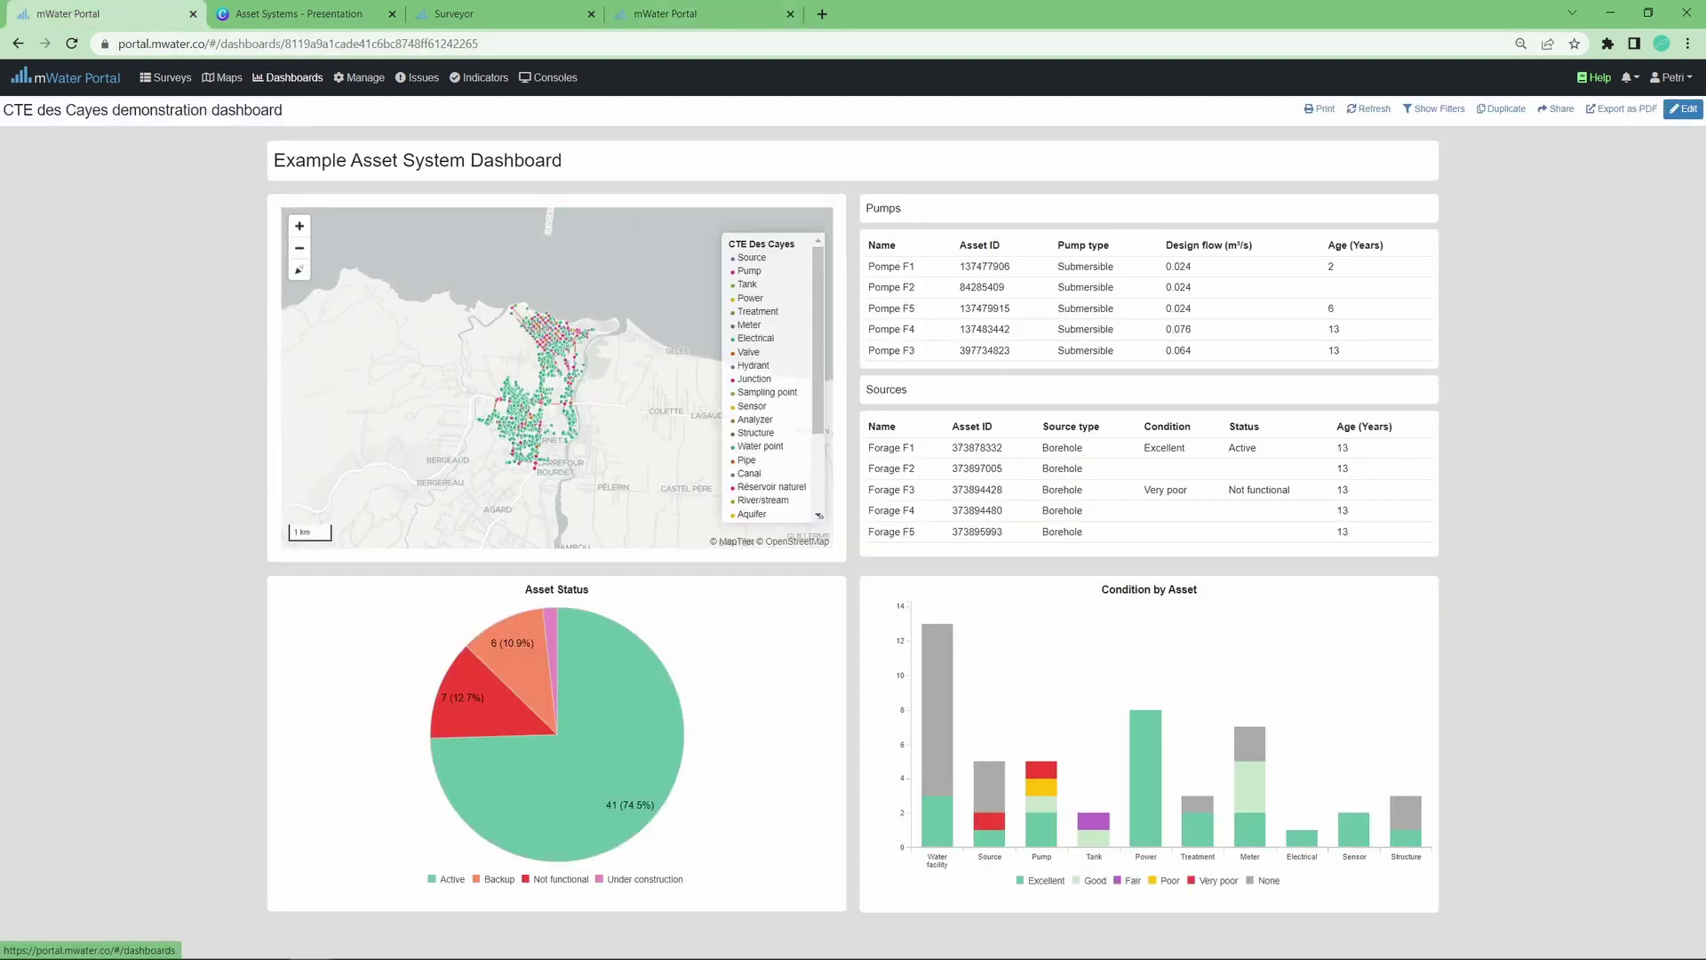
{"action": "scroll", "coordinate": [438, 370], "scroll_direction": "up", "scroll_amount": 4}
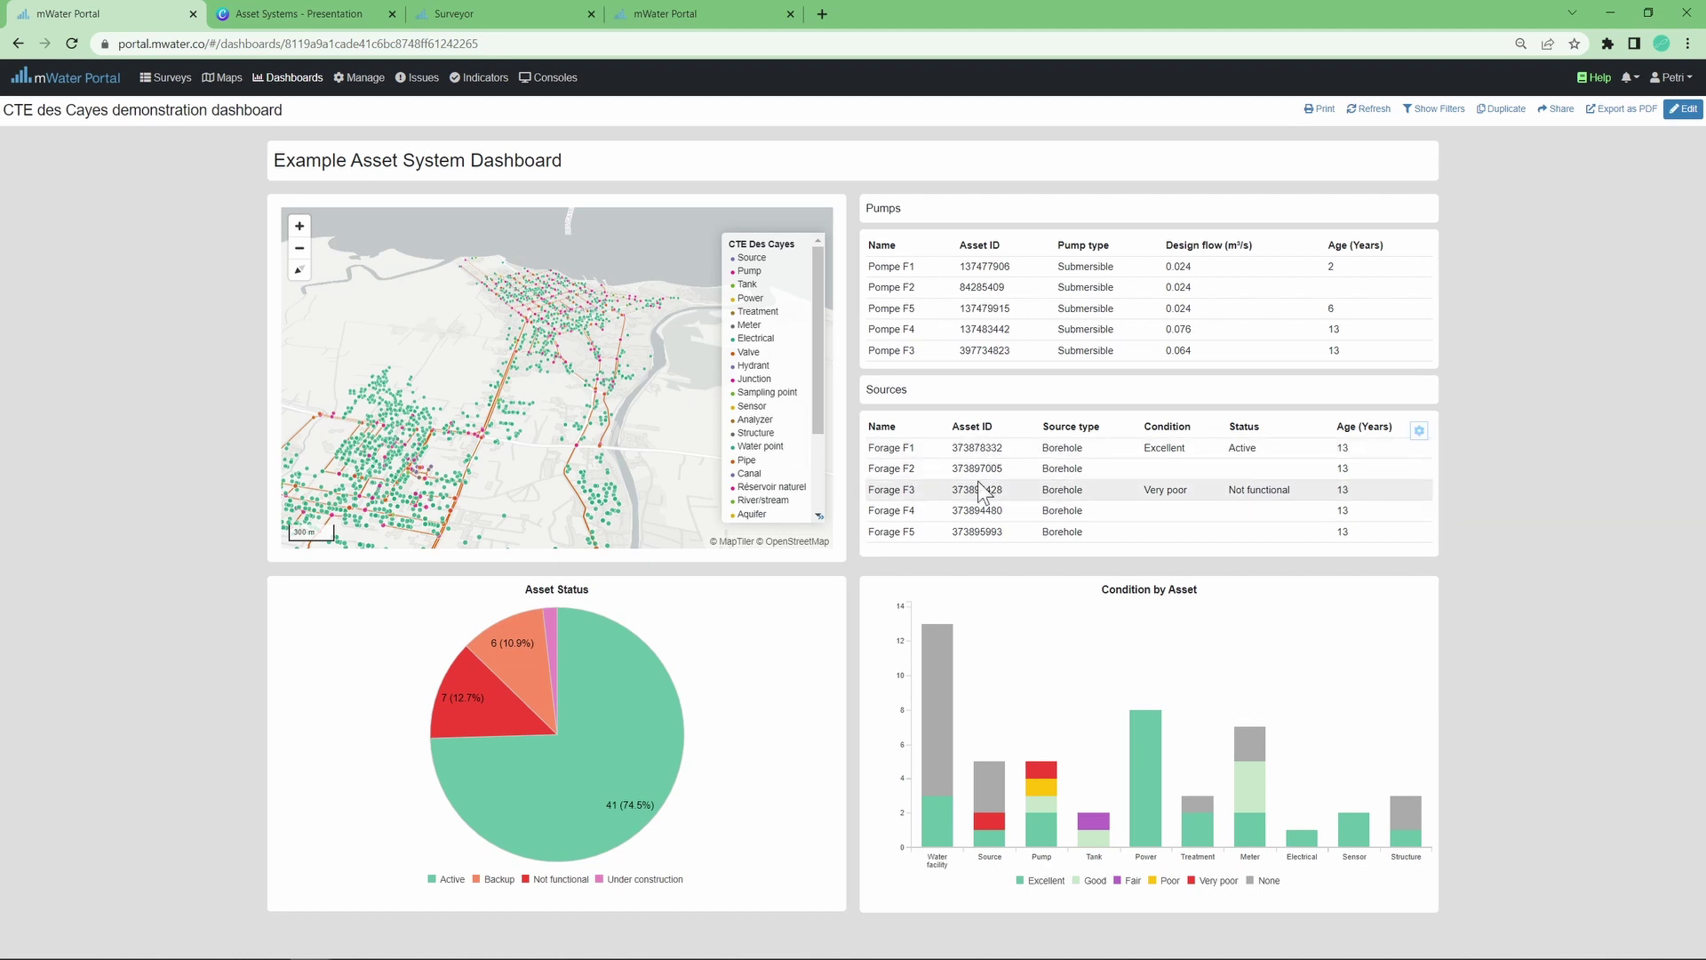
{"action": "mouse_move", "coordinate": [1149, 753]}
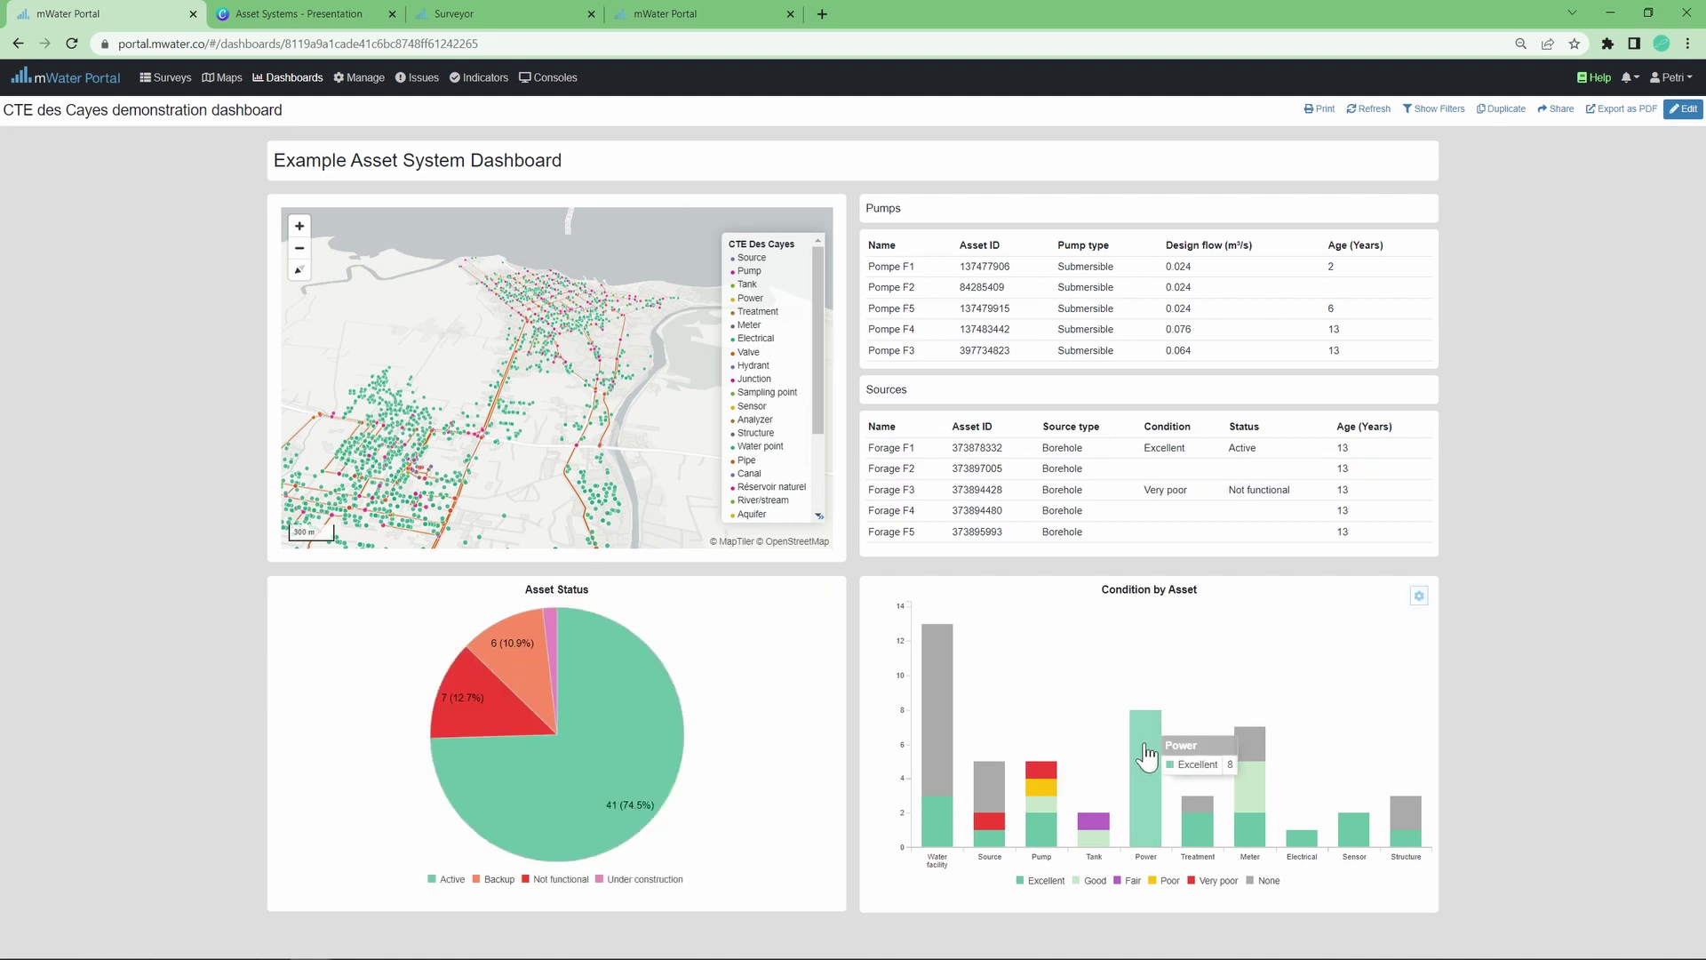
{"action": "left_click", "coordinate": [1147, 755]}
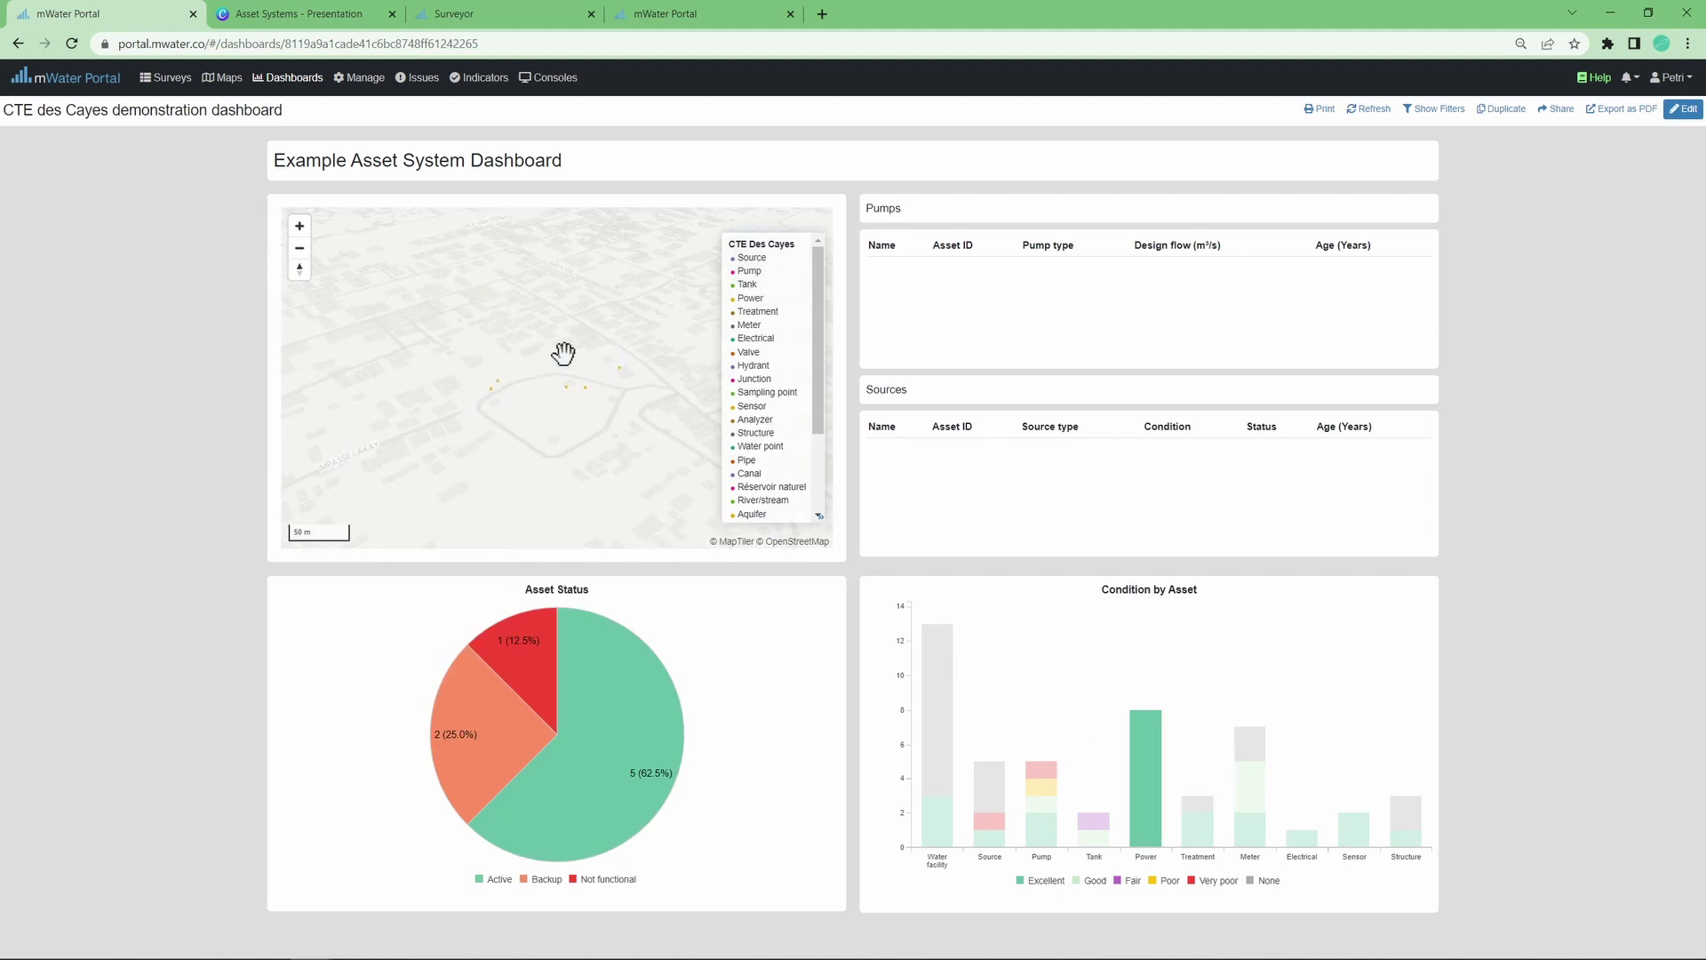
{"action": "scroll", "coordinate": [567, 382], "scroll_direction": "up", "scroll_amount": 1}
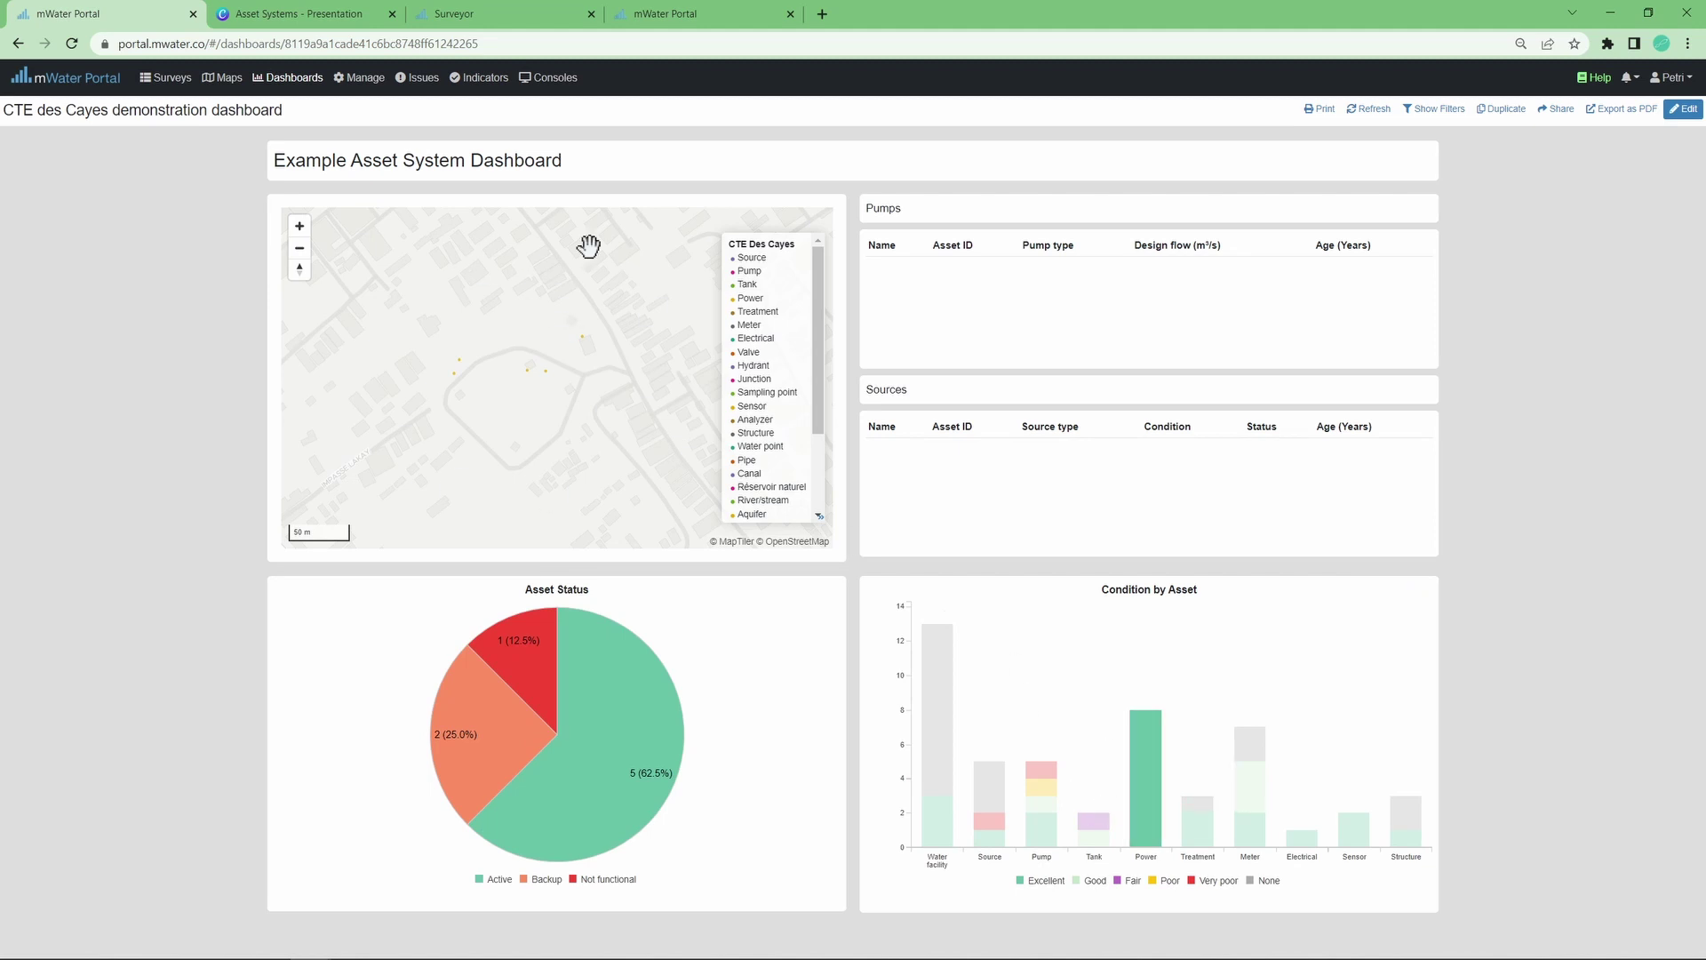
{"action": "left_click", "coordinate": [1149, 762]}
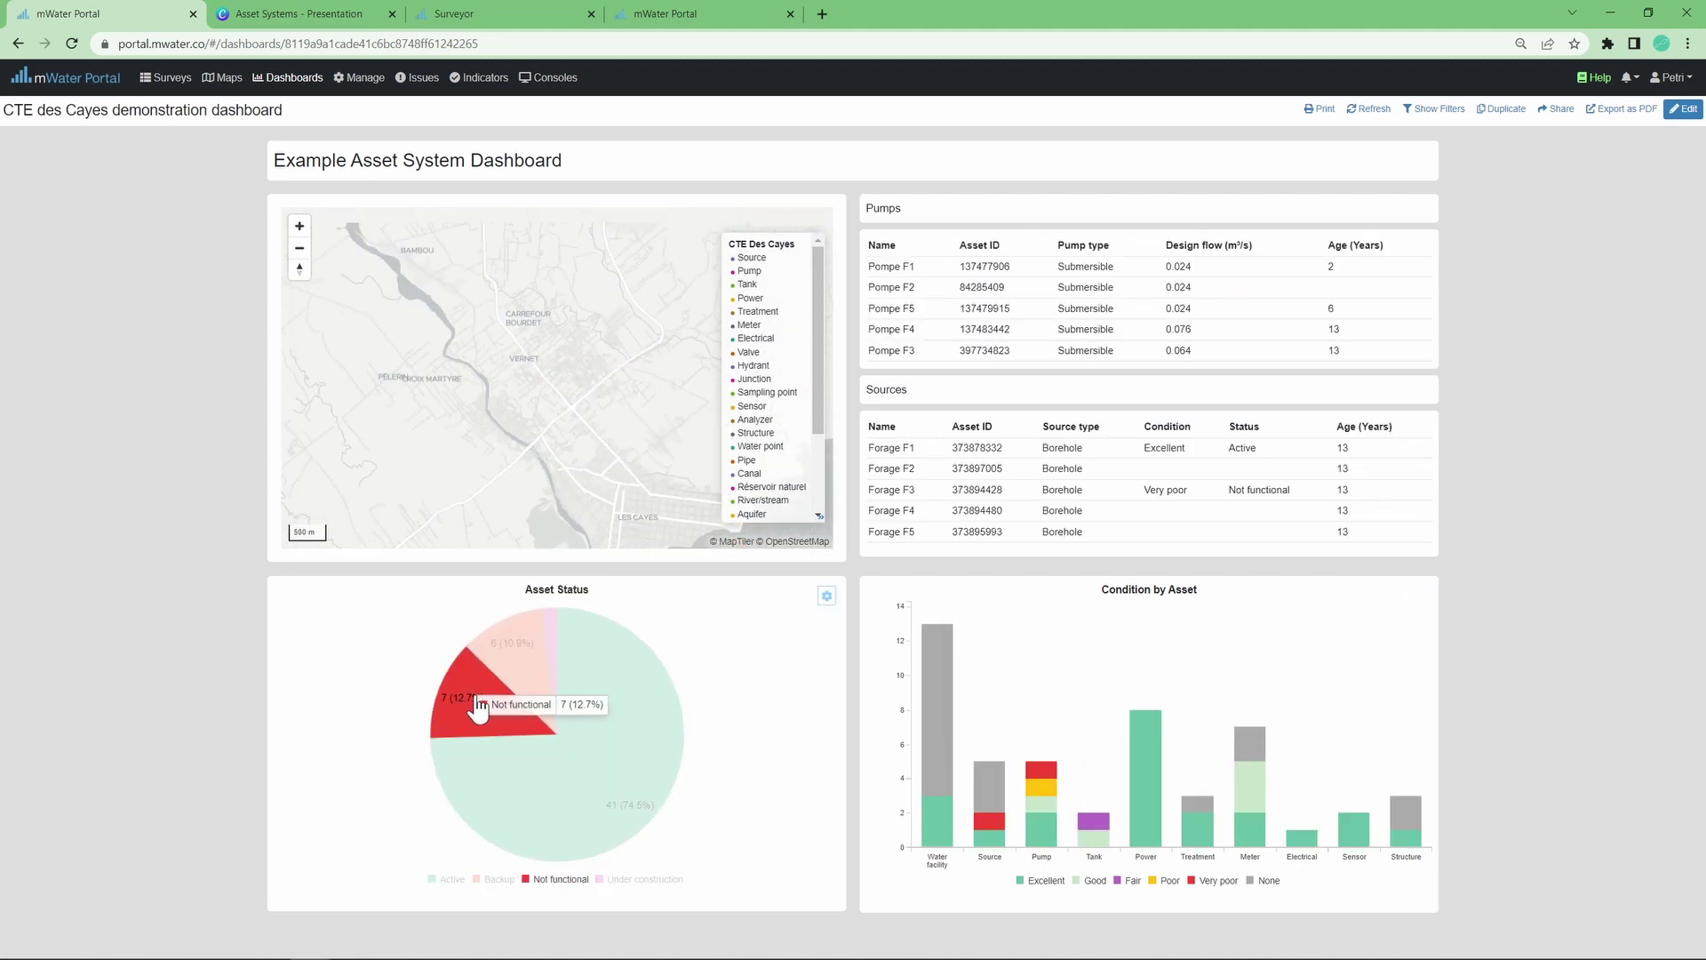
{"action": "left_click", "coordinate": [478, 708]}
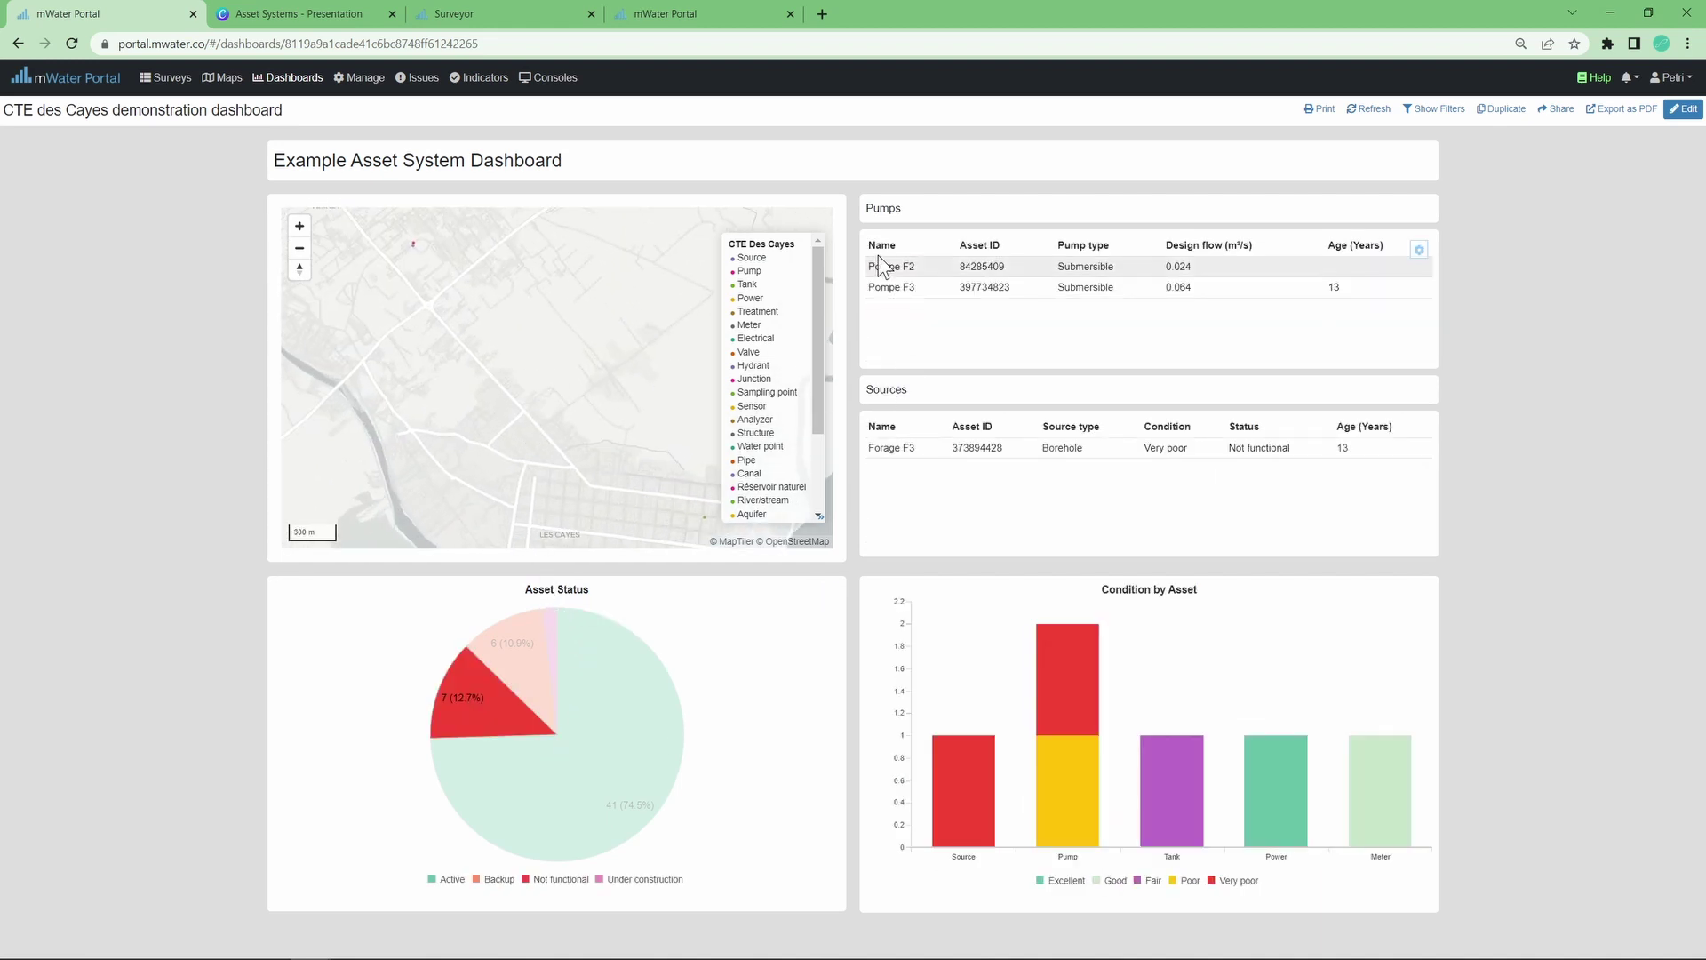
{"action": "left_click", "coordinate": [978, 448]}
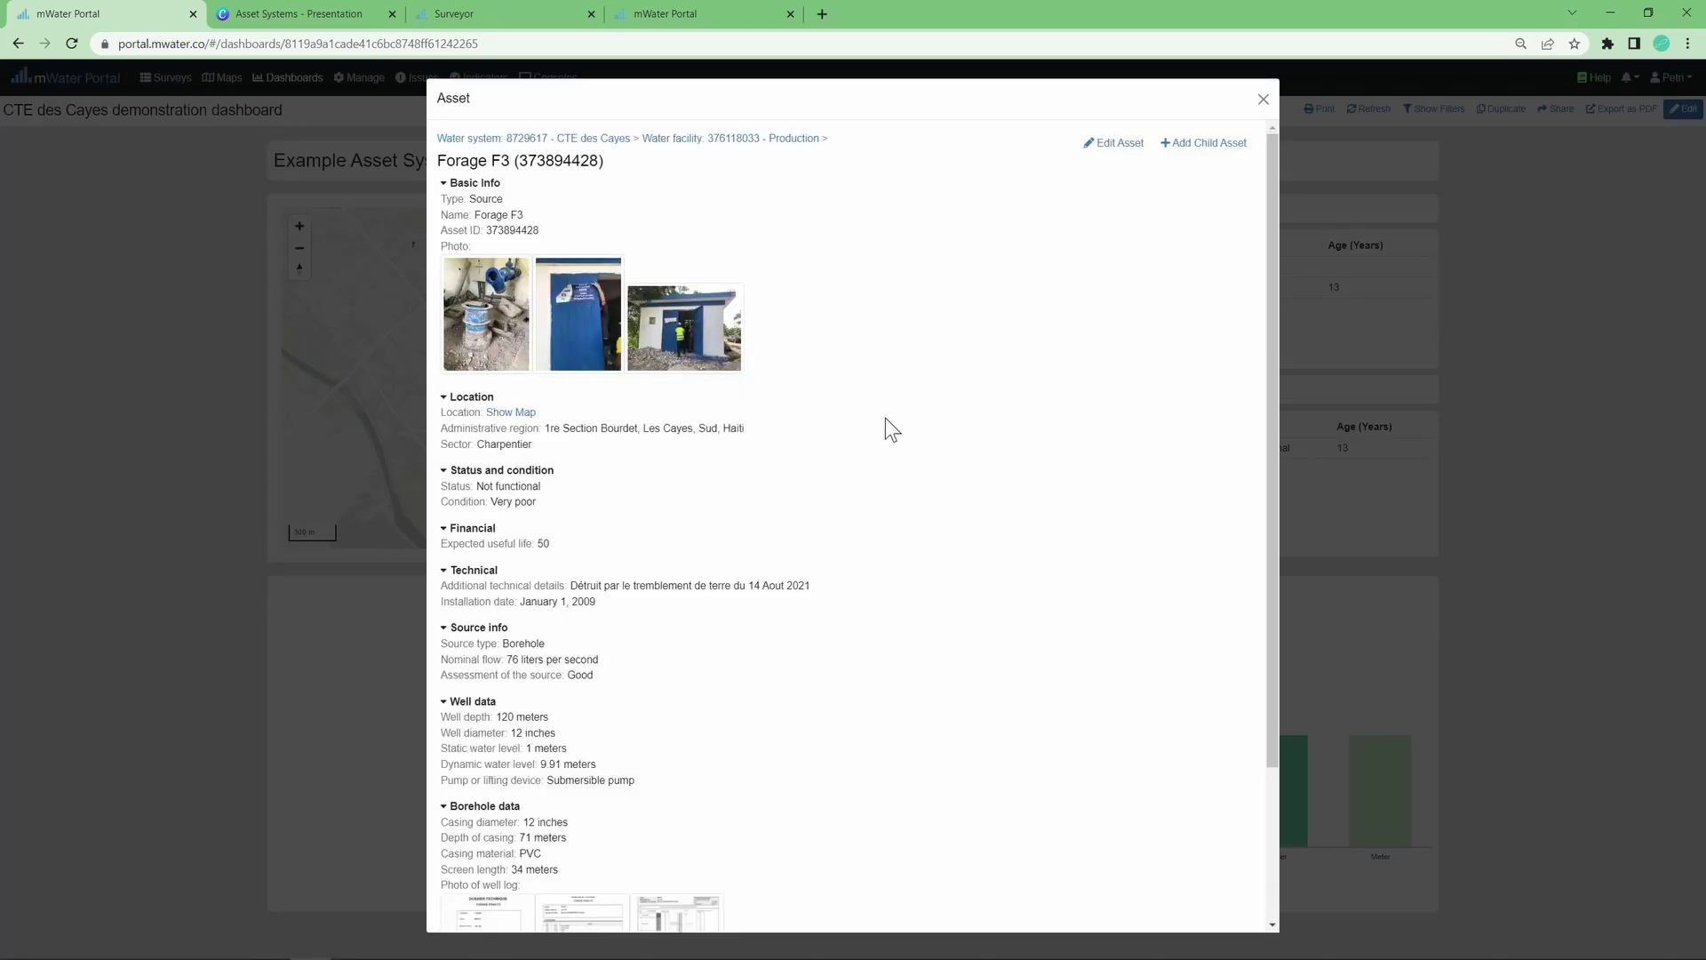
{"action": "left_click", "coordinate": [1262, 99]}
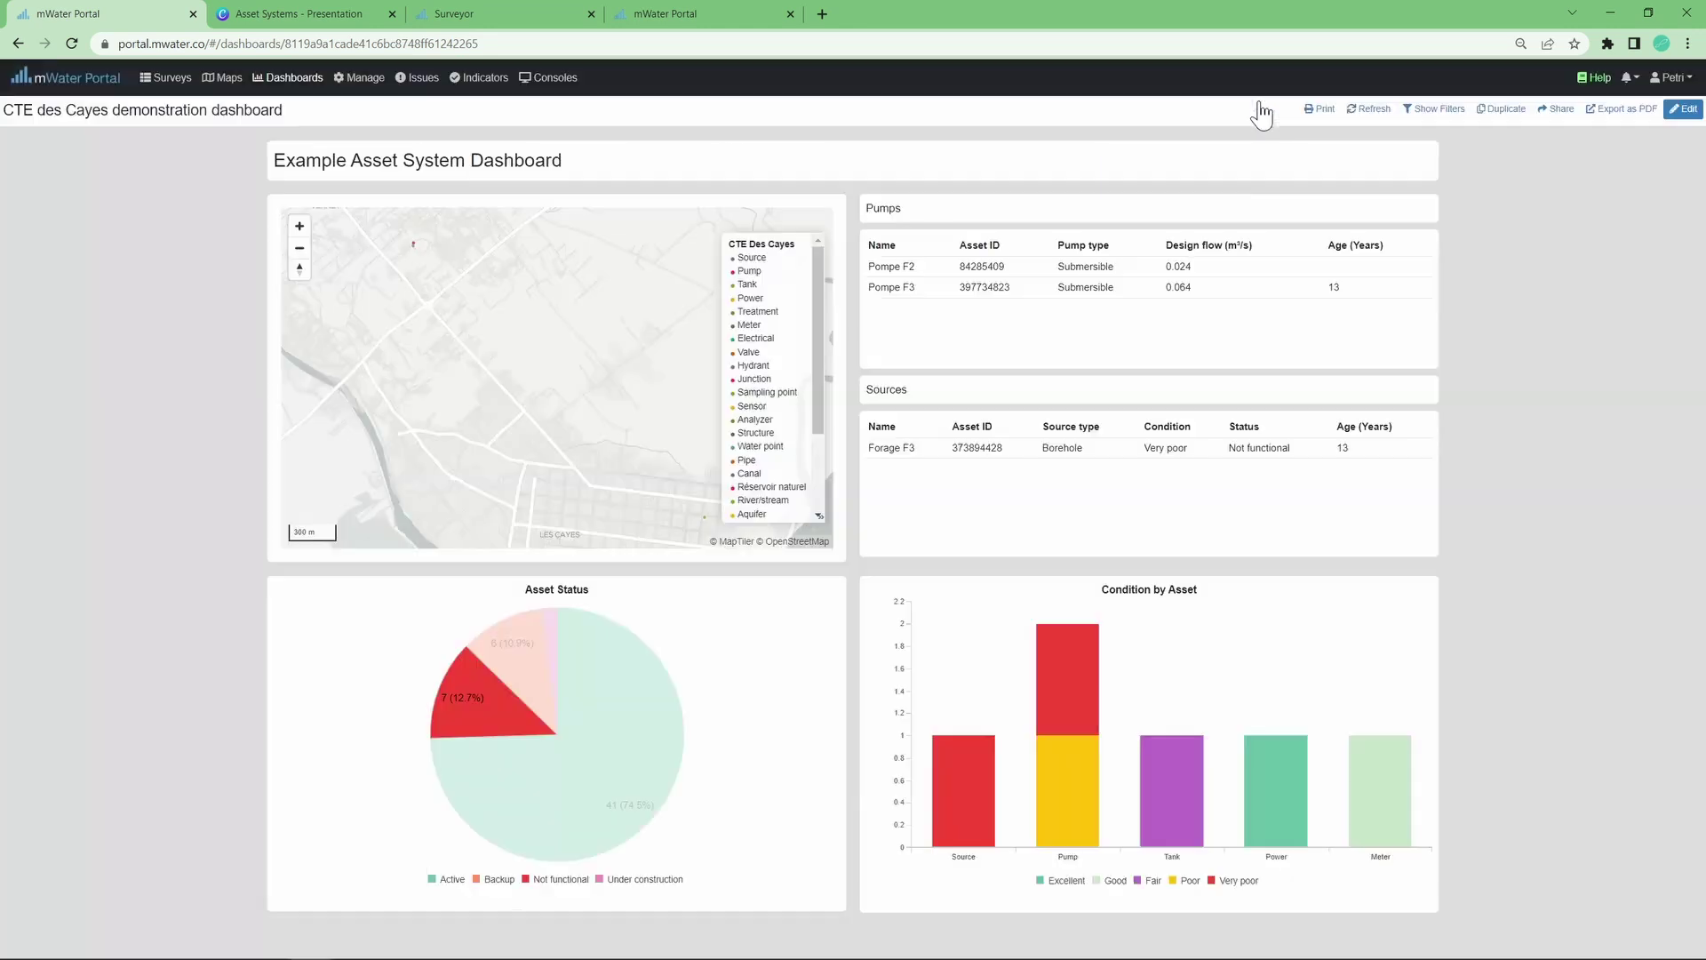
{"action": "left_click", "coordinate": [493, 731]}
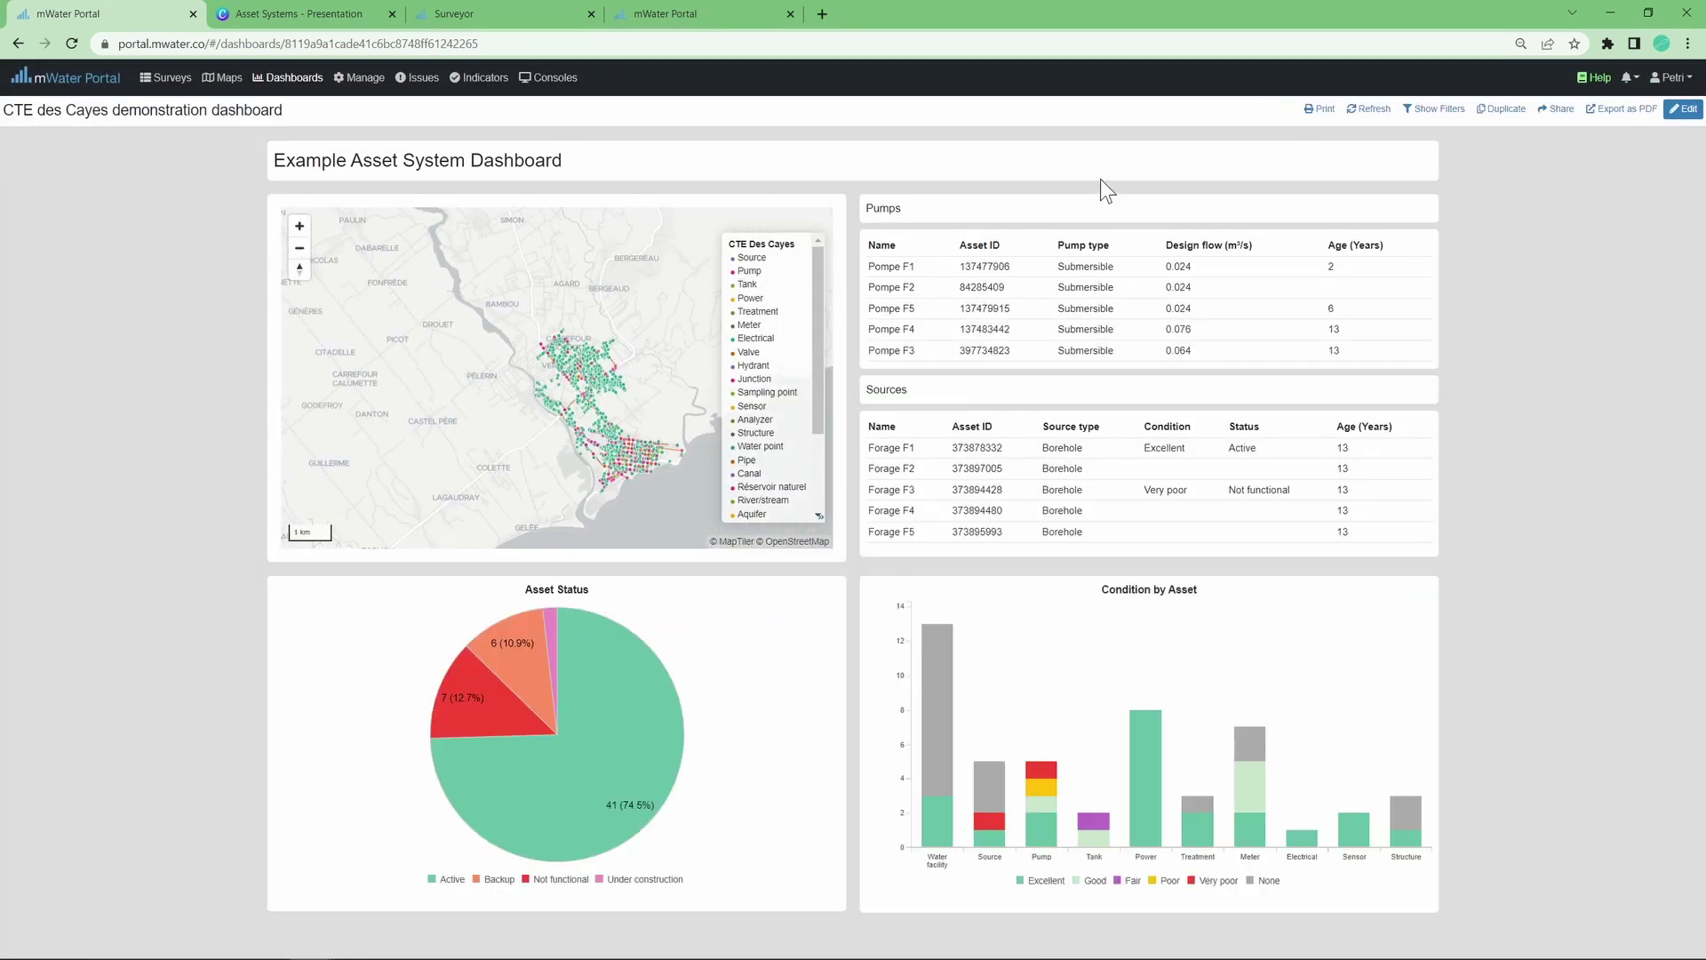